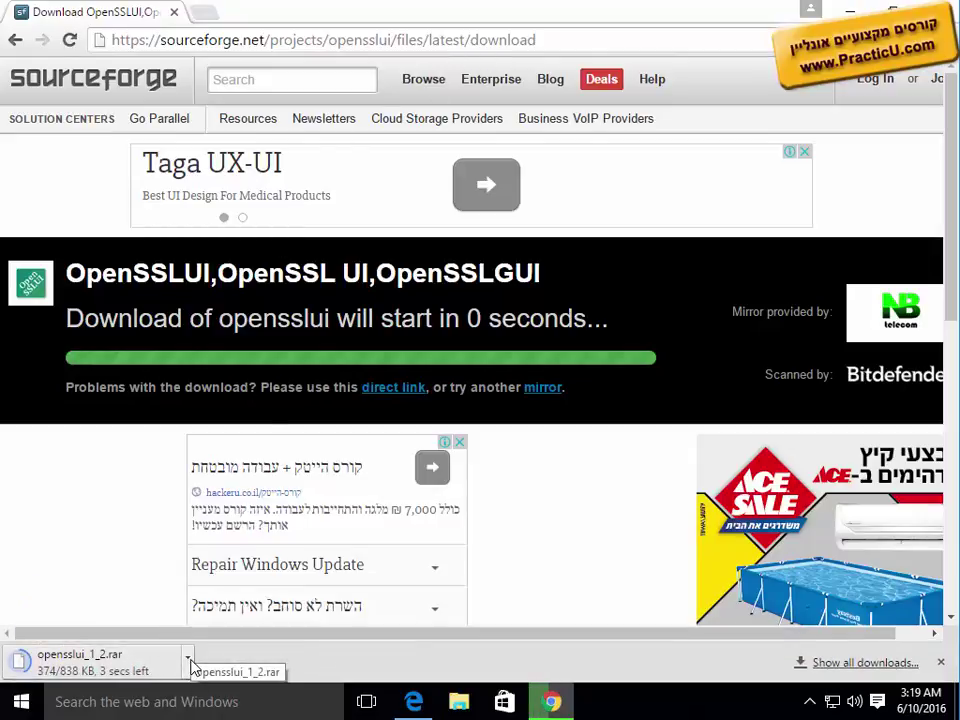
Step: Search Google for 7zip, download 7z1602-x64.msi from 7-zip.org and launch its setup wizard
{"action": "left_click", "coordinate": [205, 12]}
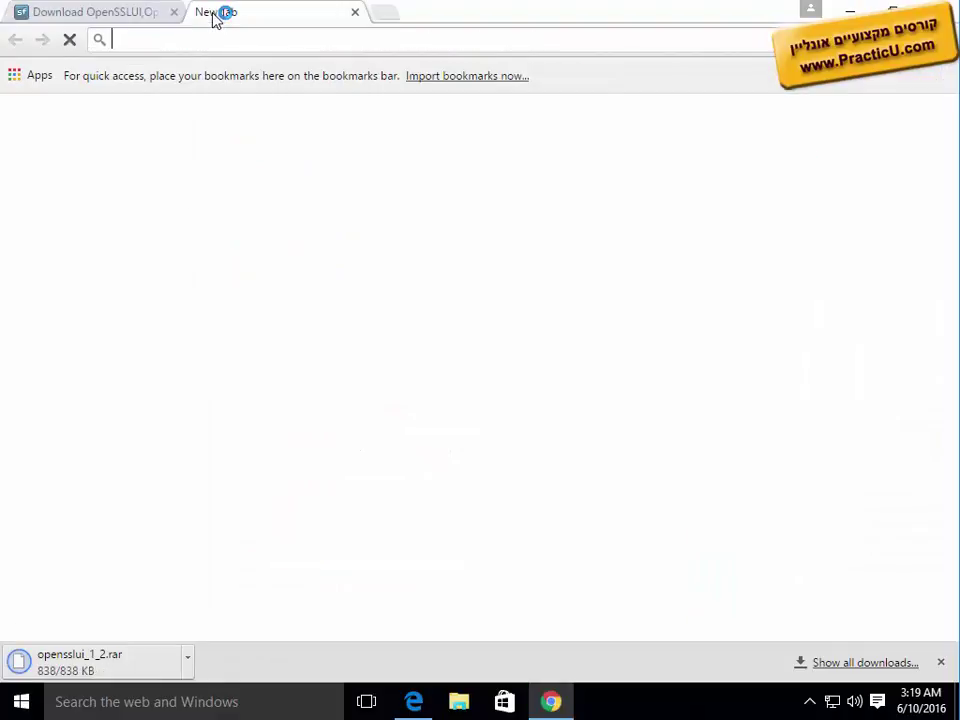
{"action": "type", "text": "7zip"}
{"action": "key", "text": "Return"}
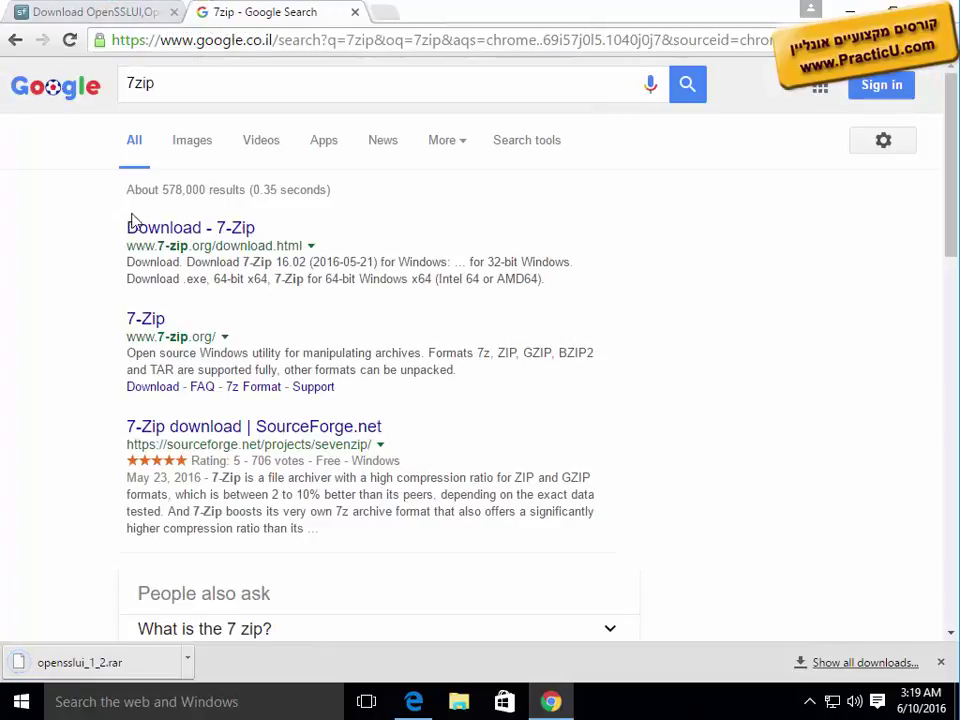
{"action": "left_click", "coordinate": [160, 230]}
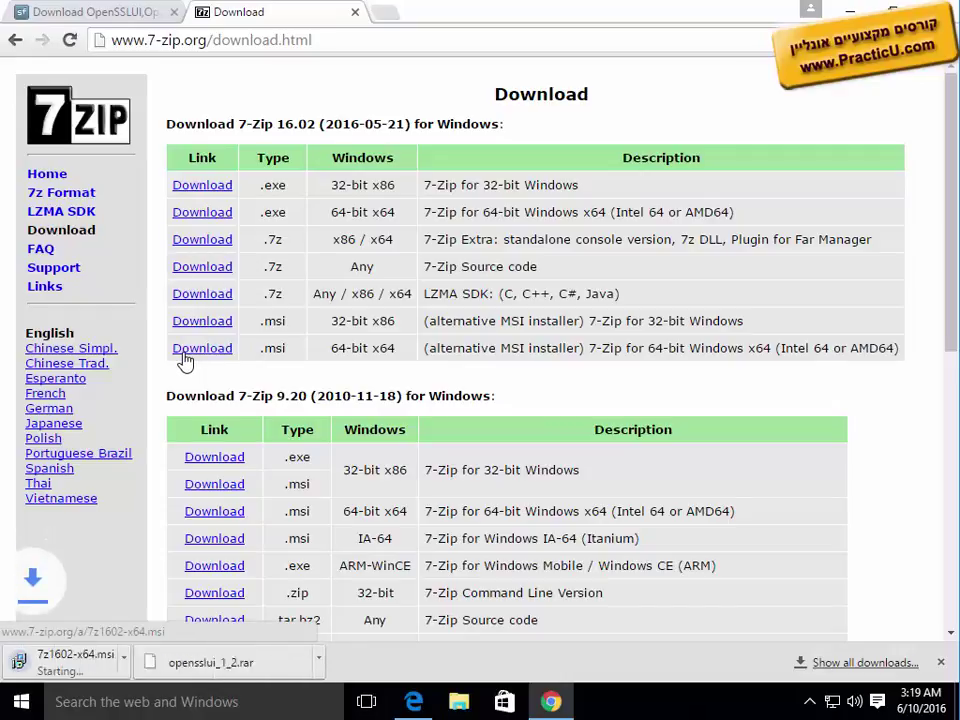
{"action": "left_click", "coordinate": [120, 668]}
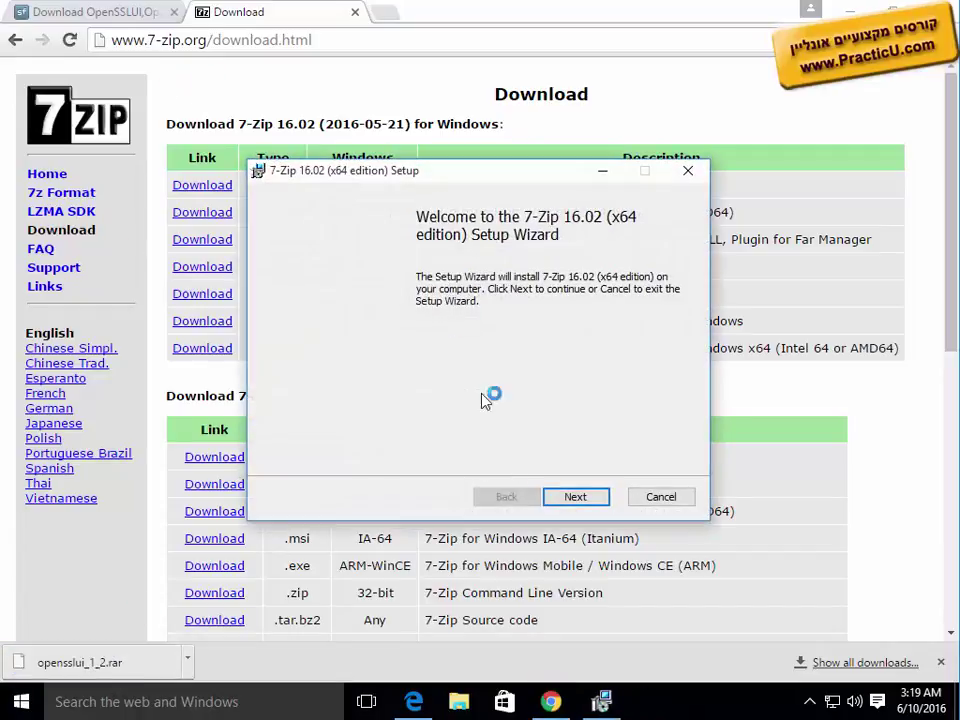
Step: Install 7-Zip 16.02 with the default features, approving the UAC prompt
{"action": "left_click", "coordinate": [566, 500]}
{"action": "left_click", "coordinate": [570, 498]}
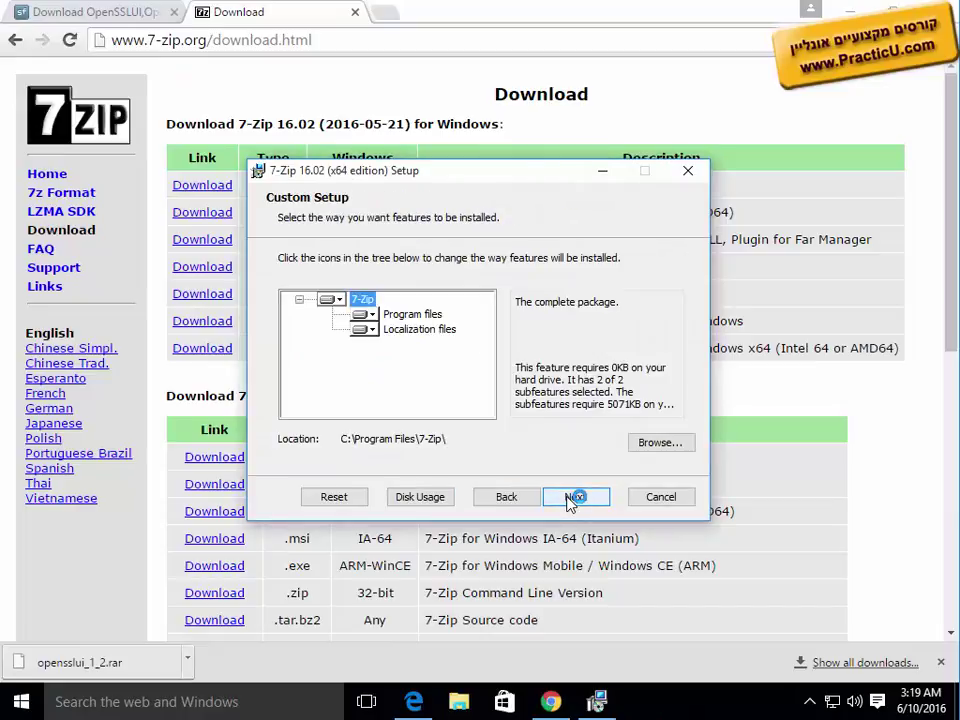
{"action": "left_click", "coordinate": [570, 498]}
{"action": "left_click", "coordinate": [570, 498]}
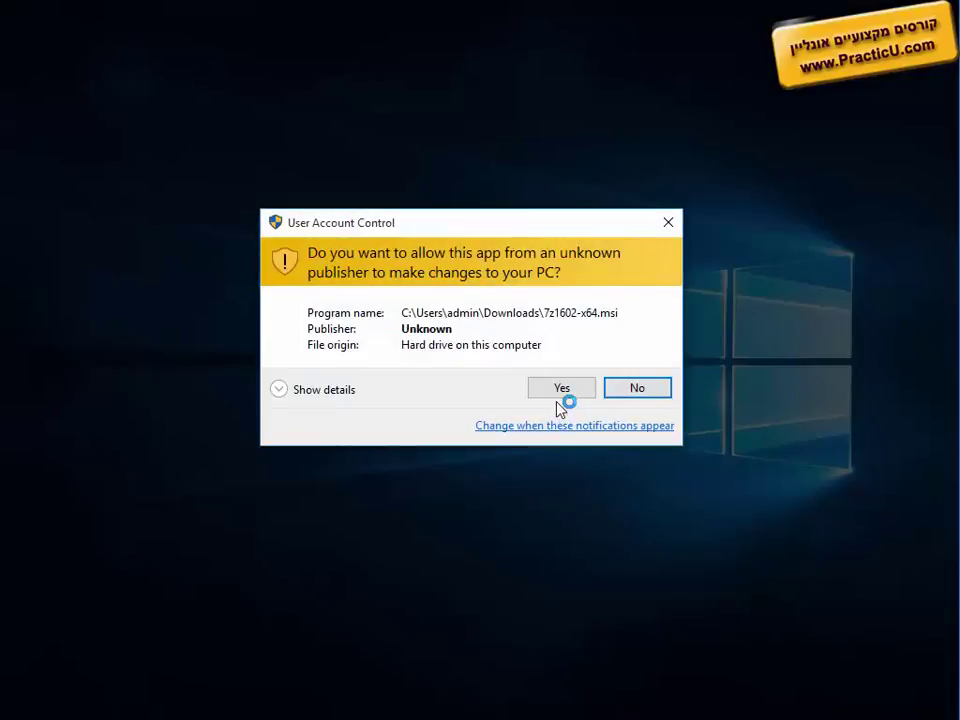
{"action": "left_click", "coordinate": [558, 390]}
Step: Close the finished 7-Zip wizard and show the downloaded OpenSSLUI archive in its Downloads folder
{"action": "left_click", "coordinate": [571, 496]}
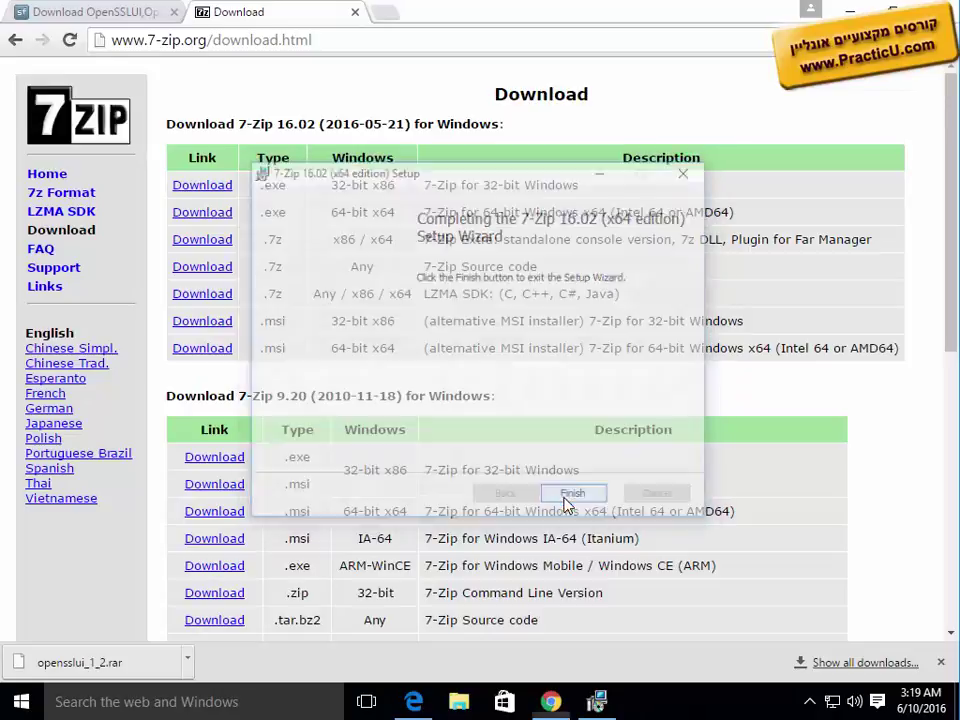
{"action": "left_click", "coordinate": [188, 659]}
{"action": "left_click", "coordinate": [236, 599]}
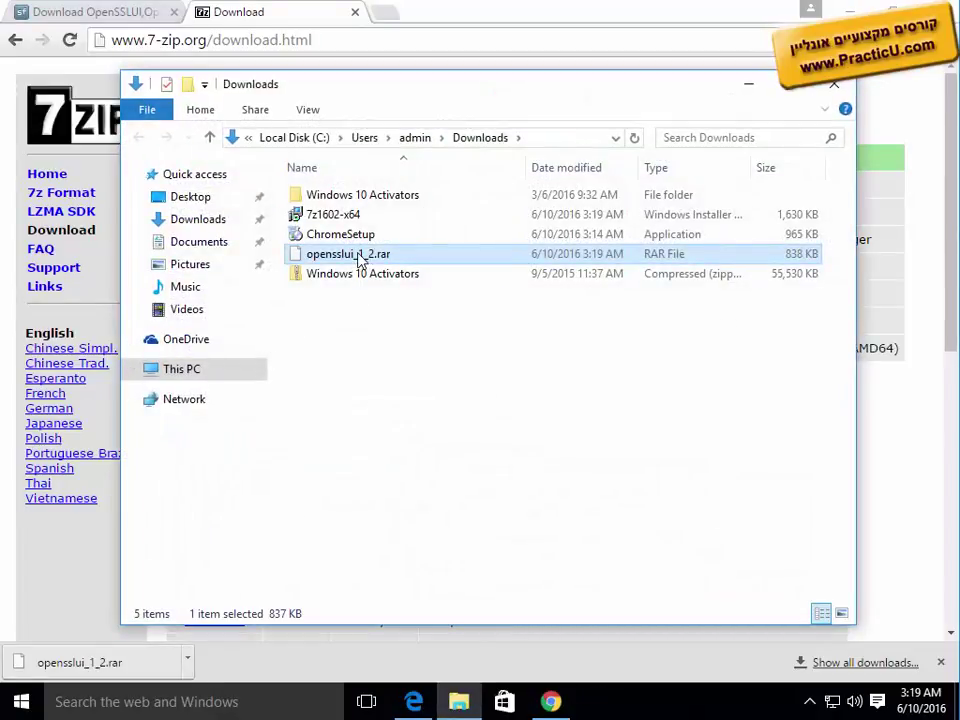
Step: Extract opensslui_1_2.rar with 7-Zip into an opensslui_1_2 folder, then return to the SourceForge tab
{"action": "right_click", "coordinate": [360, 256]}
{"action": "mouse_move", "coordinate": [438, 290]}
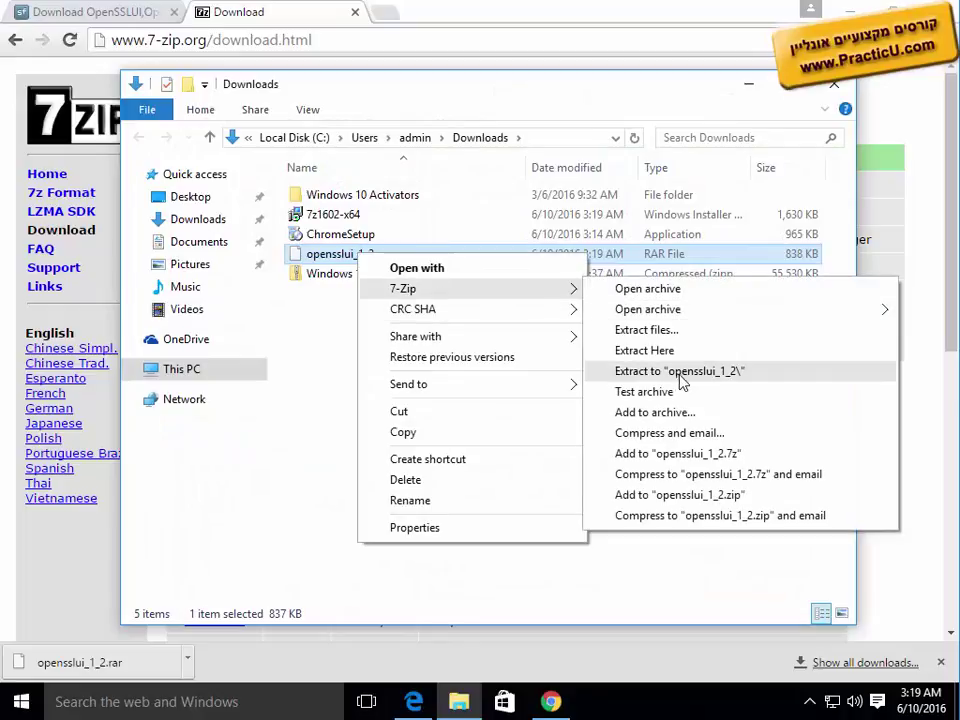
{"action": "left_click", "coordinate": [678, 372]}
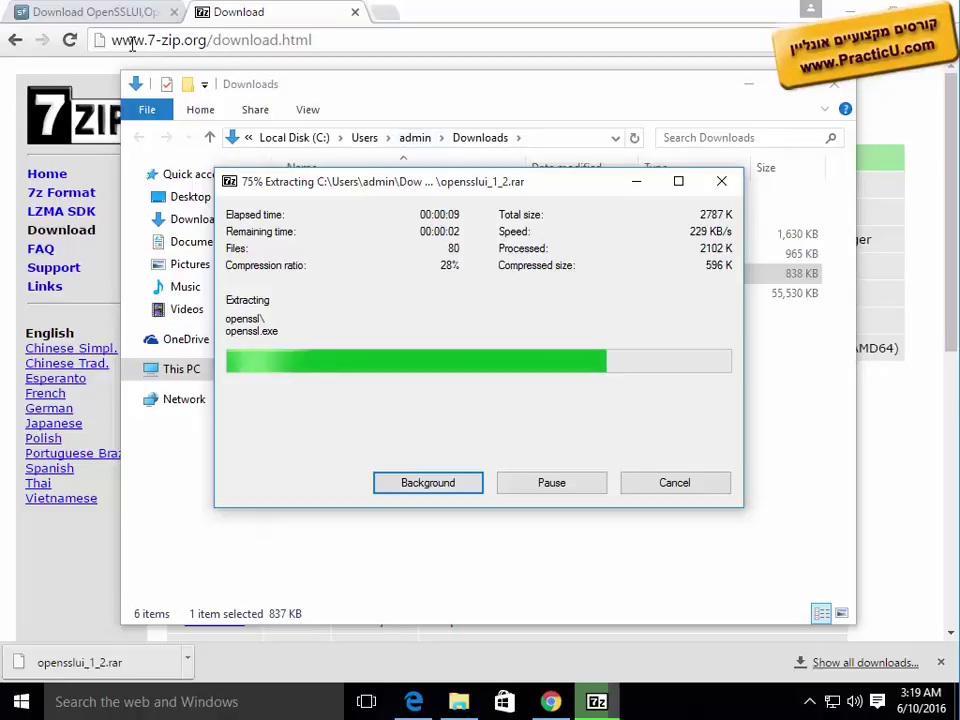
{"action": "left_click", "coordinate": [105, 14]}
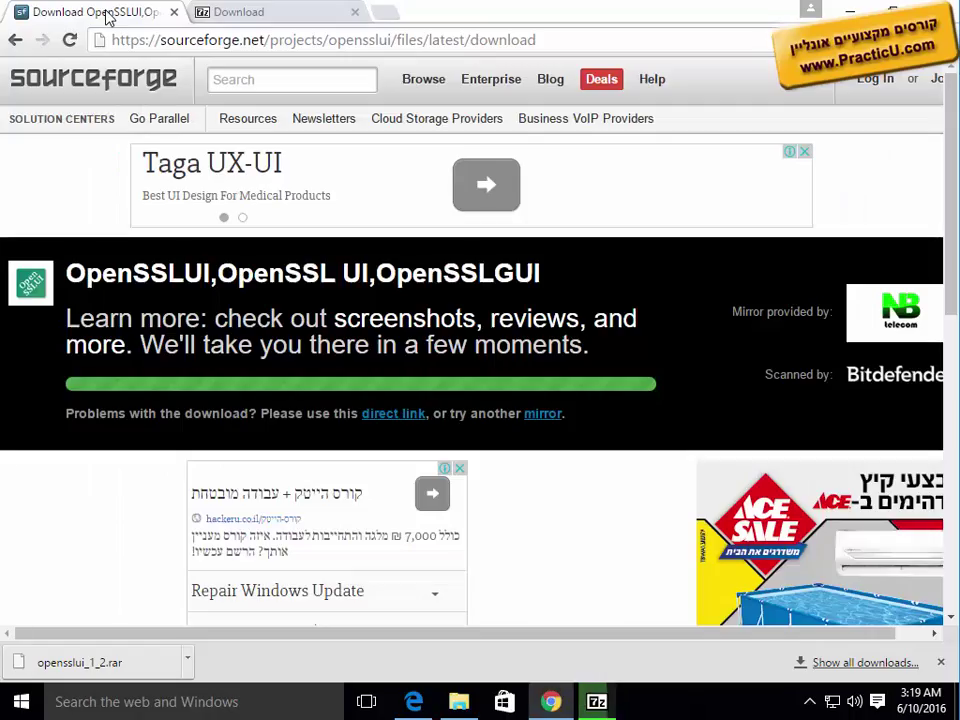
Step: Go back to the search results and open the OpenSSLUI project page on SourceForge
{"action": "left_click", "coordinate": [15, 39]}
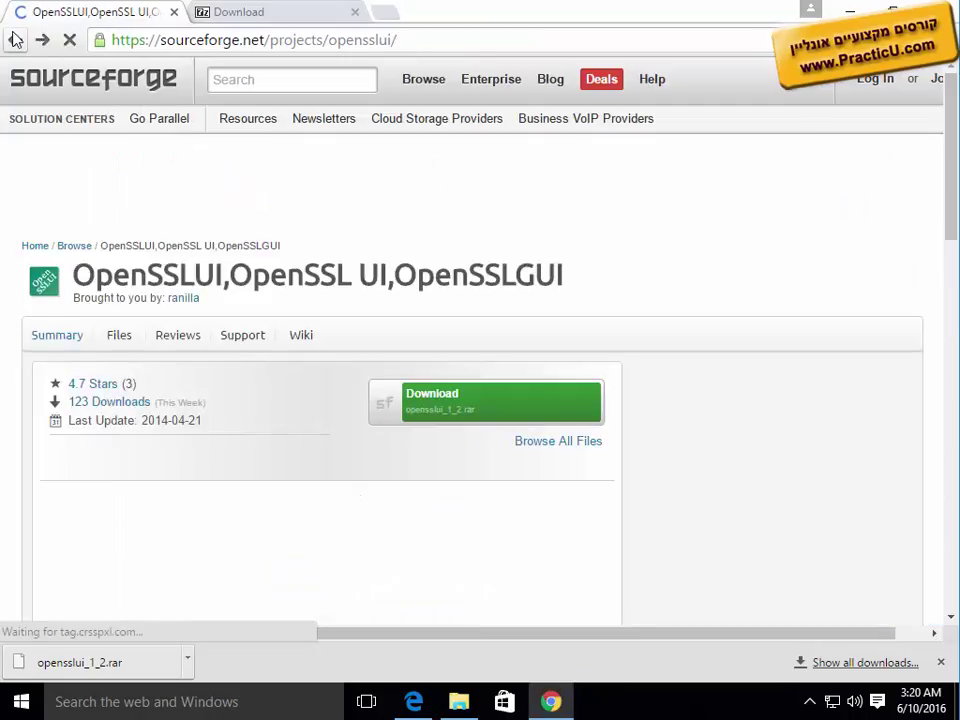
{"action": "left_click", "coordinate": [15, 39]}
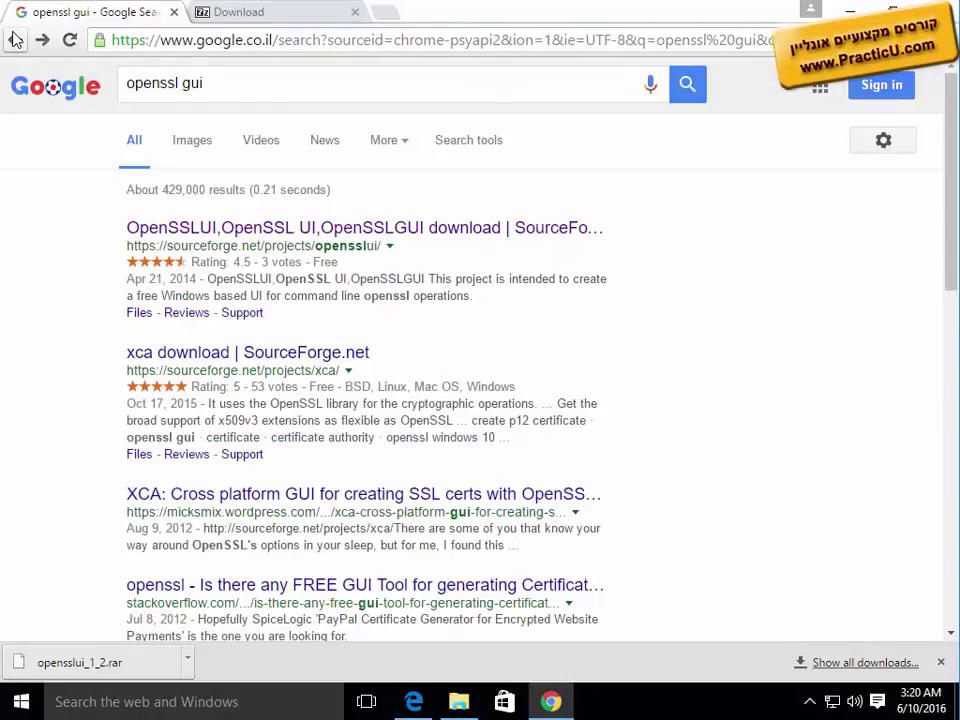
{"action": "left_click", "coordinate": [210, 229]}
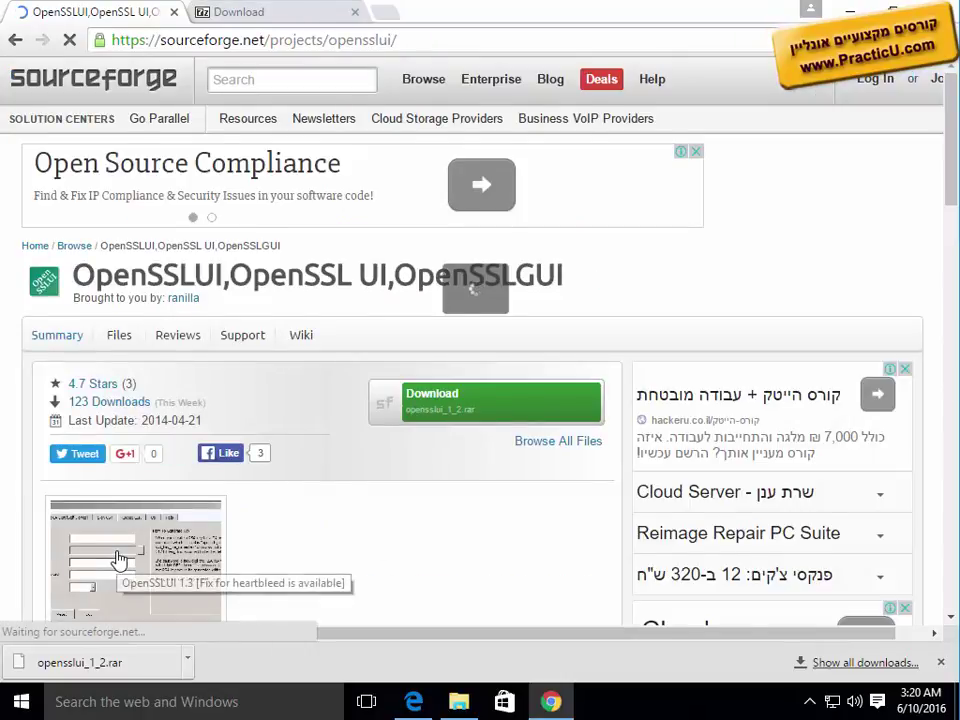
Step: Highlight the User Reviews remark that OpenSSLUI needs updating for the latest OpenSSL version
{"action": "scroll", "coordinate": [118, 561], "scroll_direction": "down", "scroll_amount": 5}
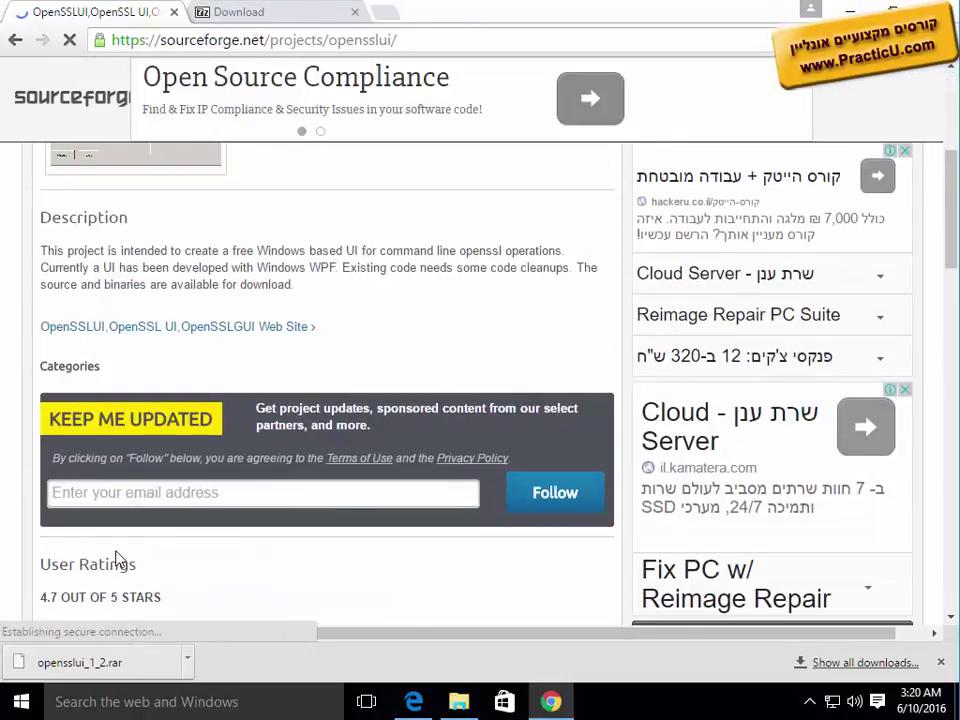
{"action": "scroll", "coordinate": [114, 560], "scroll_direction": "down", "scroll_amount": 4}
{"action": "scroll", "coordinate": [118, 560], "scroll_direction": "down", "scroll_amount": 7}
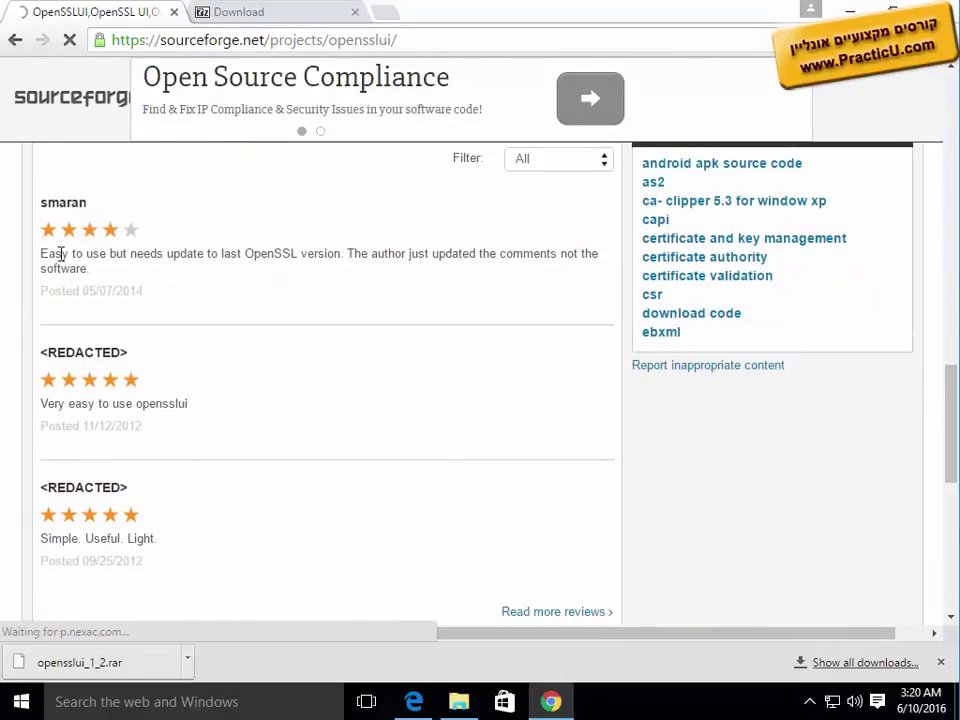
{"action": "left_click_drag", "start_coordinate": [110, 253], "coordinate": [350, 246]}
{"action": "scroll", "coordinate": [326, 434], "scroll_direction": "up", "scroll_amount": 2}
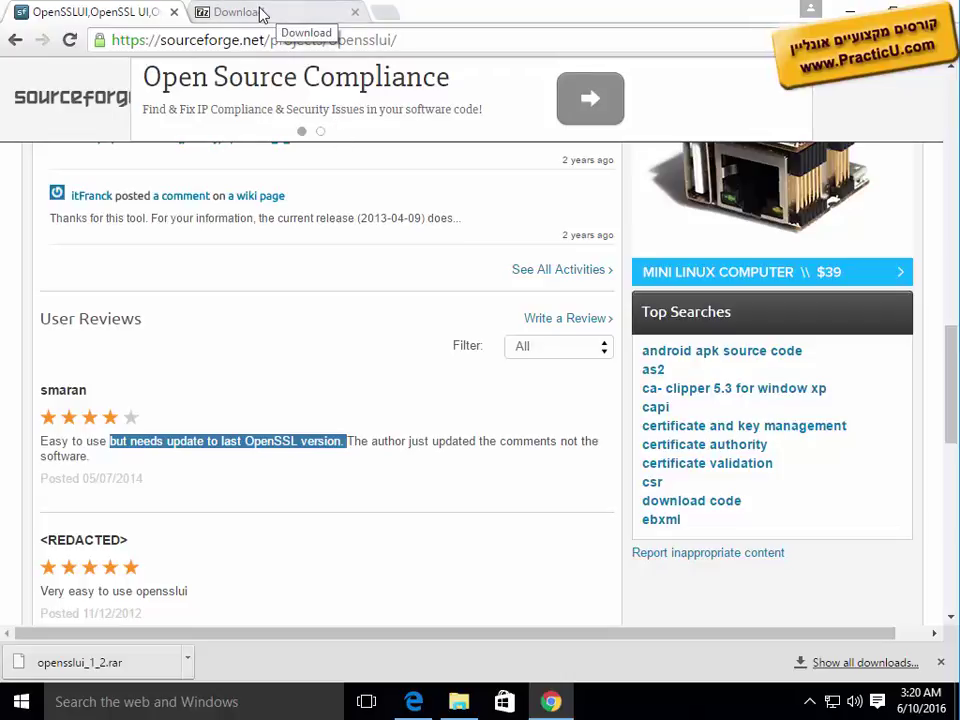
Step: Move the extracted opensslui_1_2 folder from Downloads to the root of Local Disk (C:)
{"action": "left_click", "coordinate": [459, 701]}
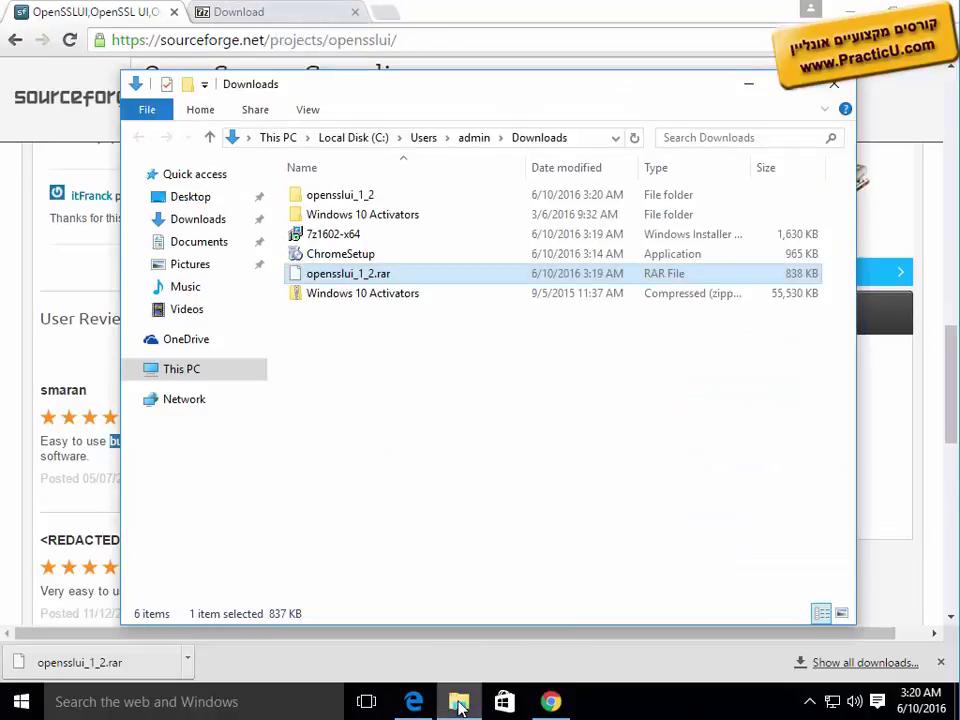
{"action": "left_click", "coordinate": [343, 197]}
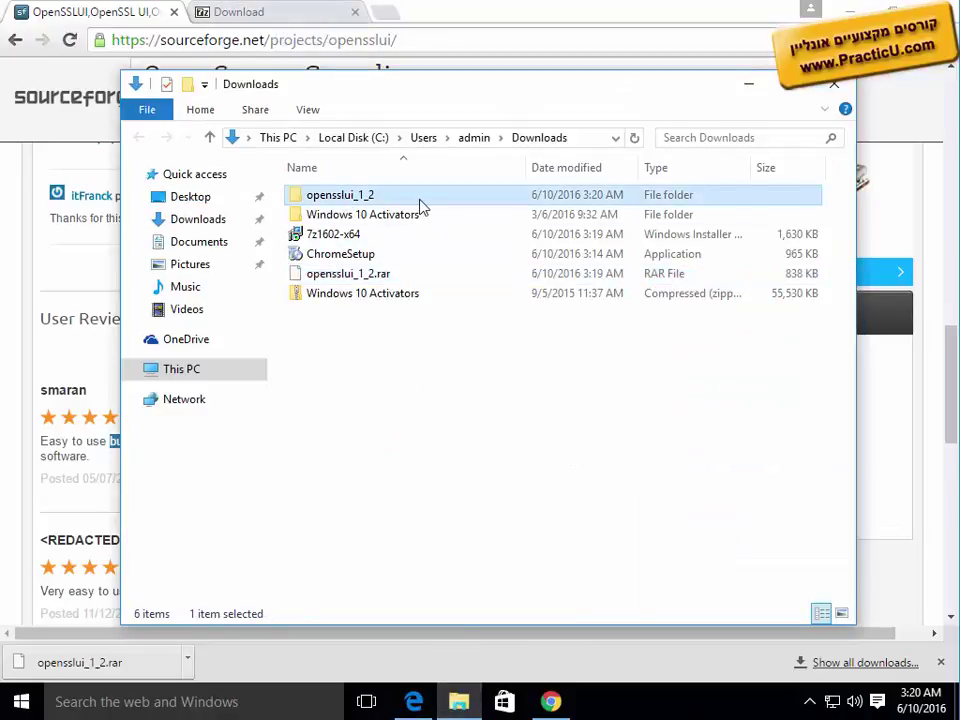
{"action": "left_click", "coordinate": [356, 140]}
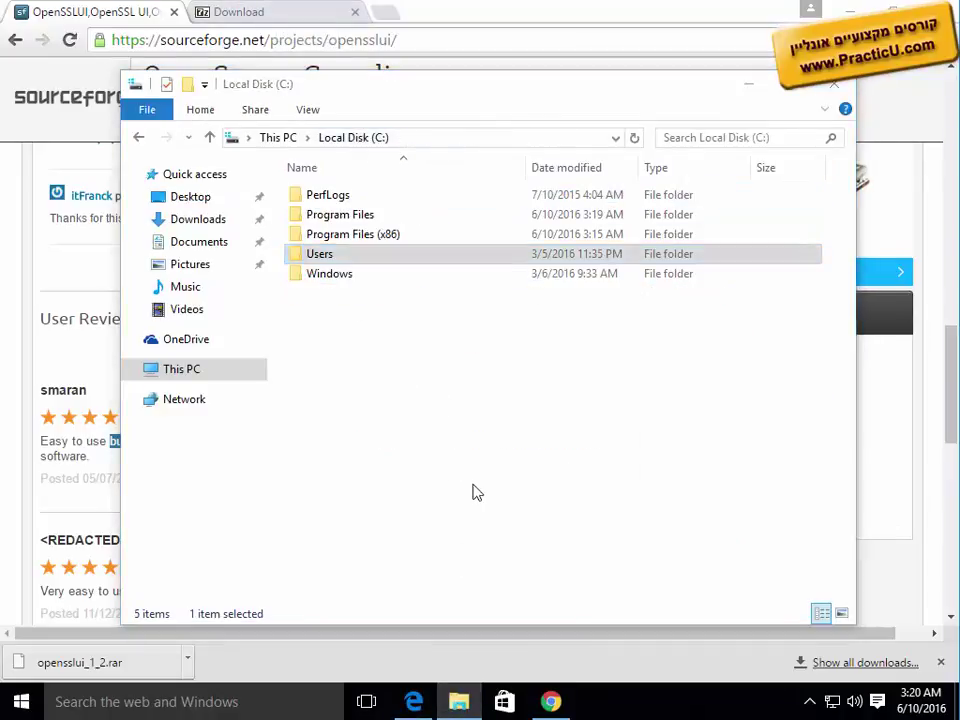
{"action": "key", "text": "ctrl+v"}
Step: Add the Everyone group to the folder's security permissions with Full control and apply it
{"action": "key", "text": "alt+Return"}
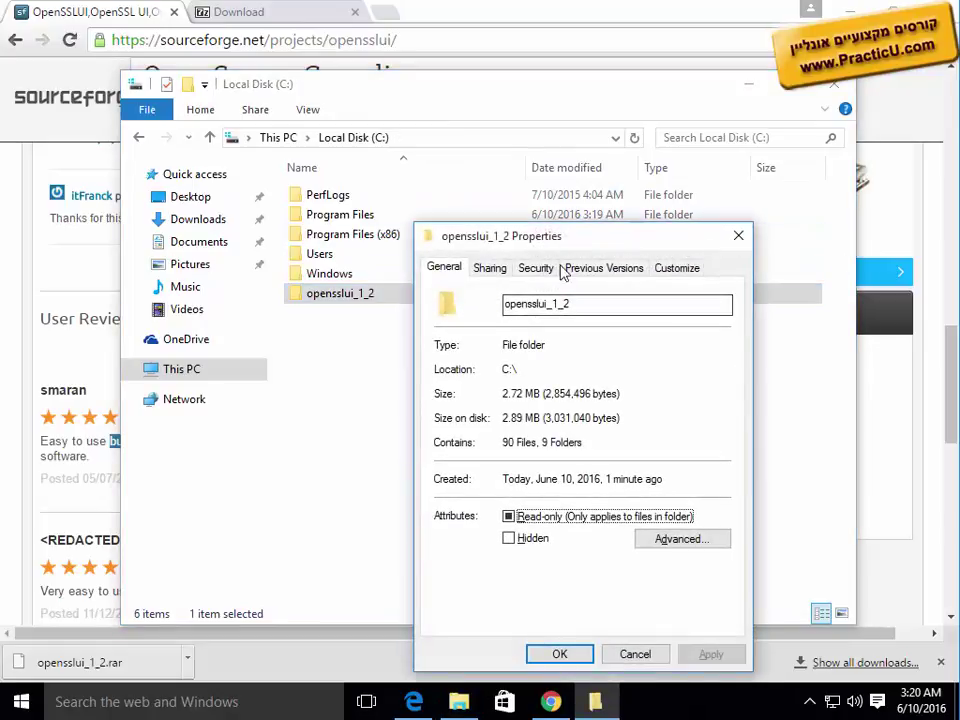
{"action": "left_click", "coordinate": [535, 268]}
{"action": "left_click", "coordinate": [688, 424]}
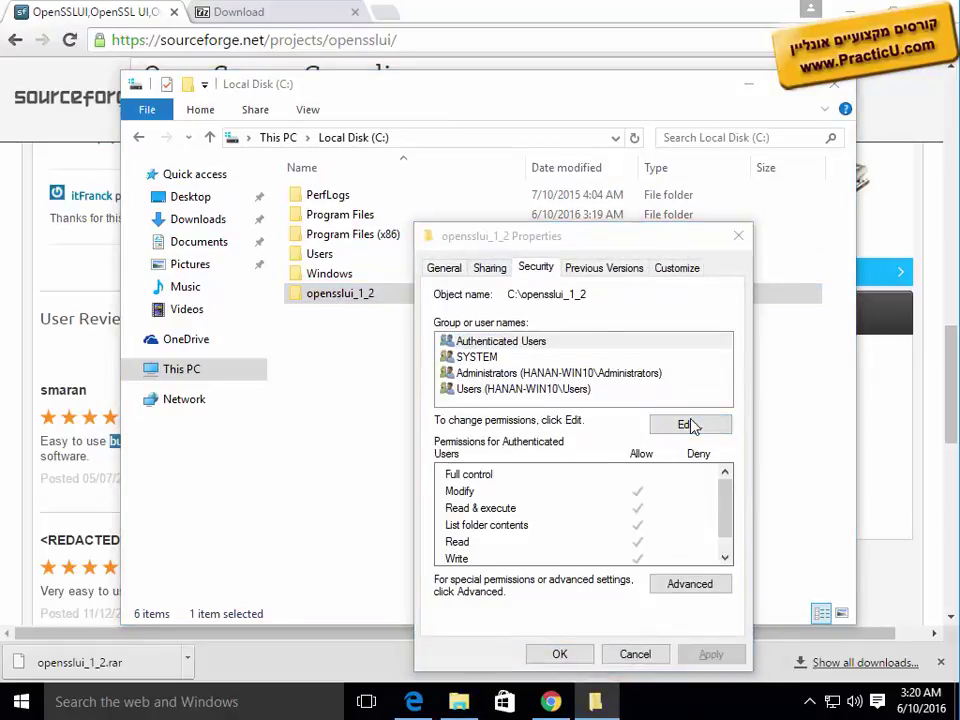
{"action": "left_click", "coordinate": [647, 479]}
{"action": "type", "text": "ev"}
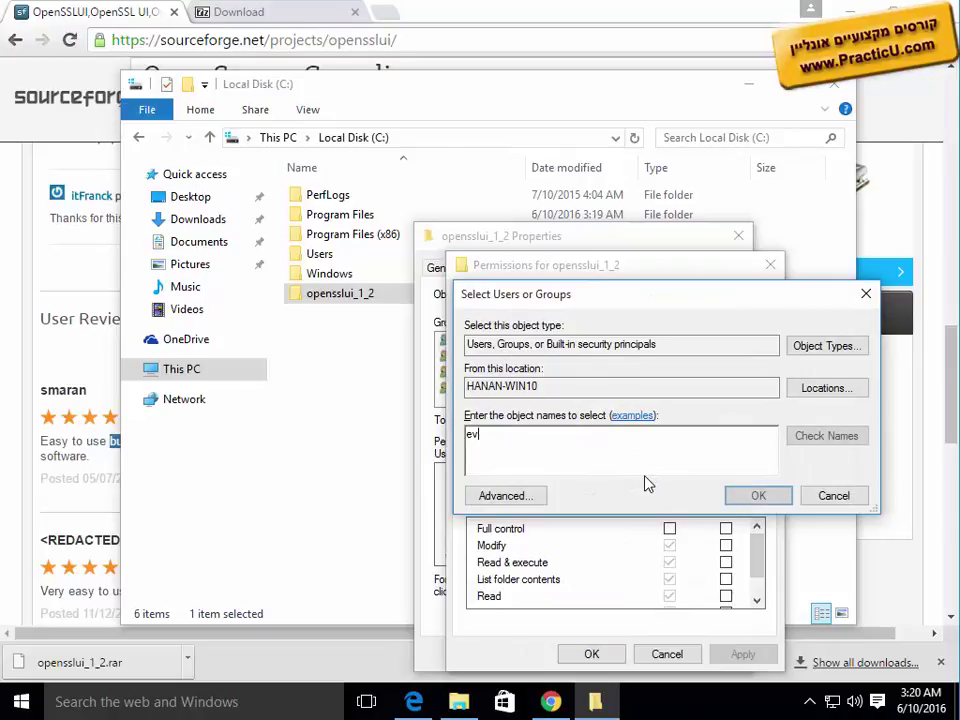
{"action": "type", "text": "eryone"}
{"action": "key", "text": "Return"}
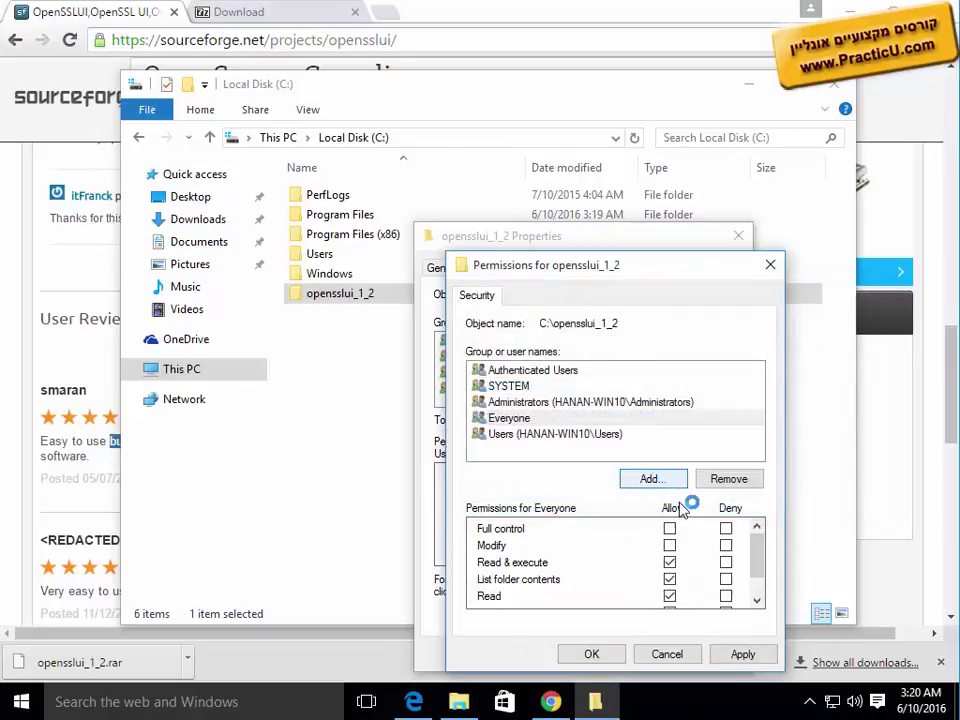
{"action": "left_click", "coordinate": [670, 528]}
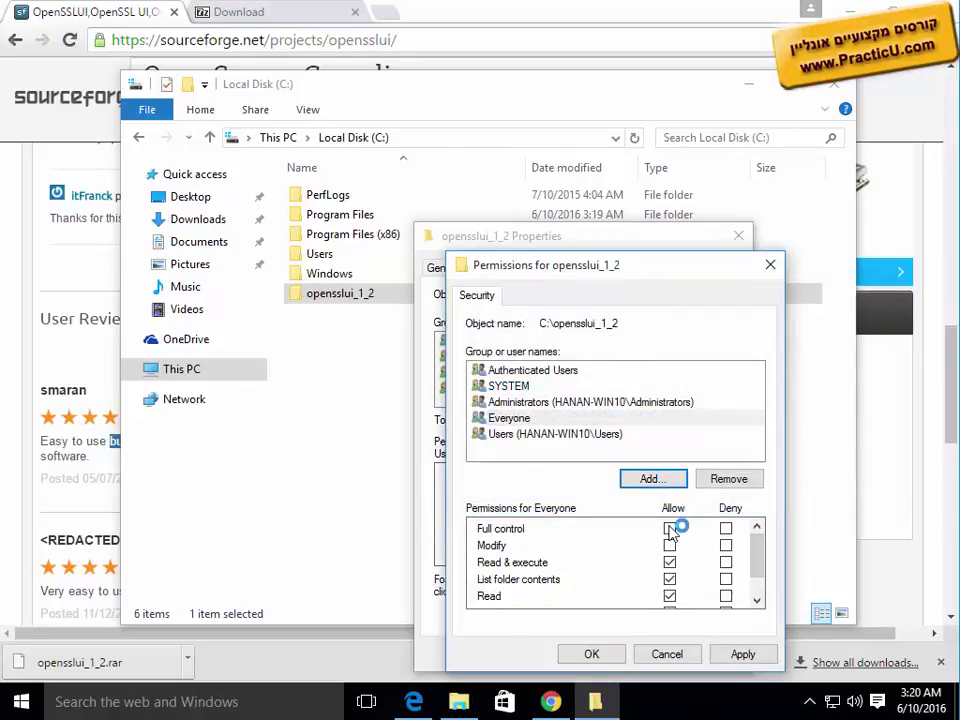
{"action": "left_click", "coordinate": [742, 654]}
{"action": "left_click", "coordinate": [594, 655]}
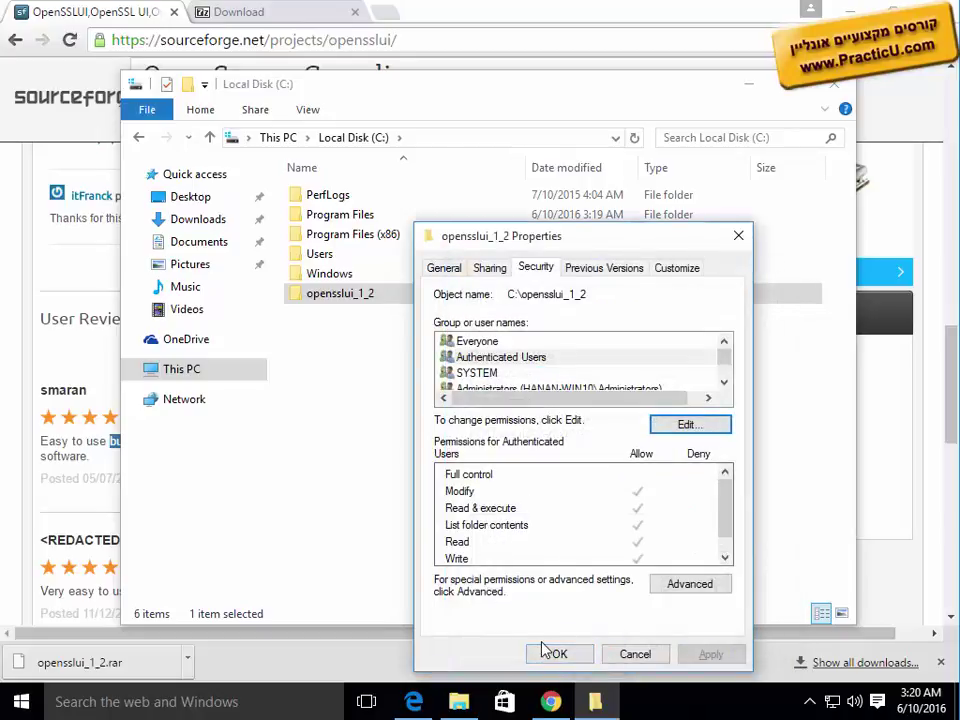
{"action": "left_click", "coordinate": [556, 655]}
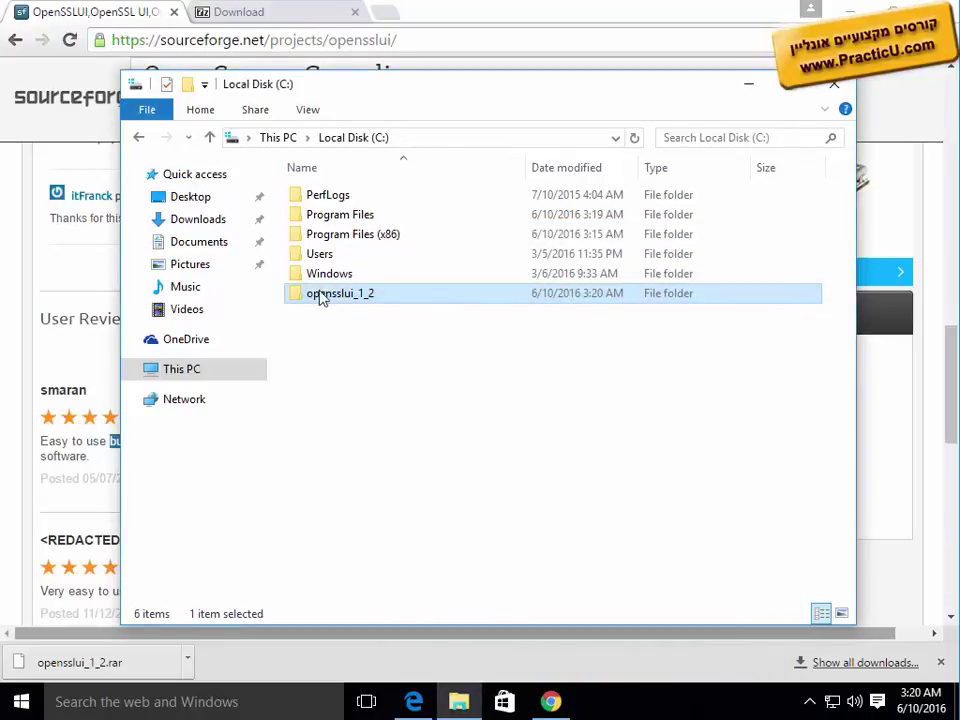
Step: Open C:\opensslui_1_2, inspect its openssl subfolder, and return to the opensslui_1_2 folder
{"action": "double_click", "coordinate": [386, 298]}
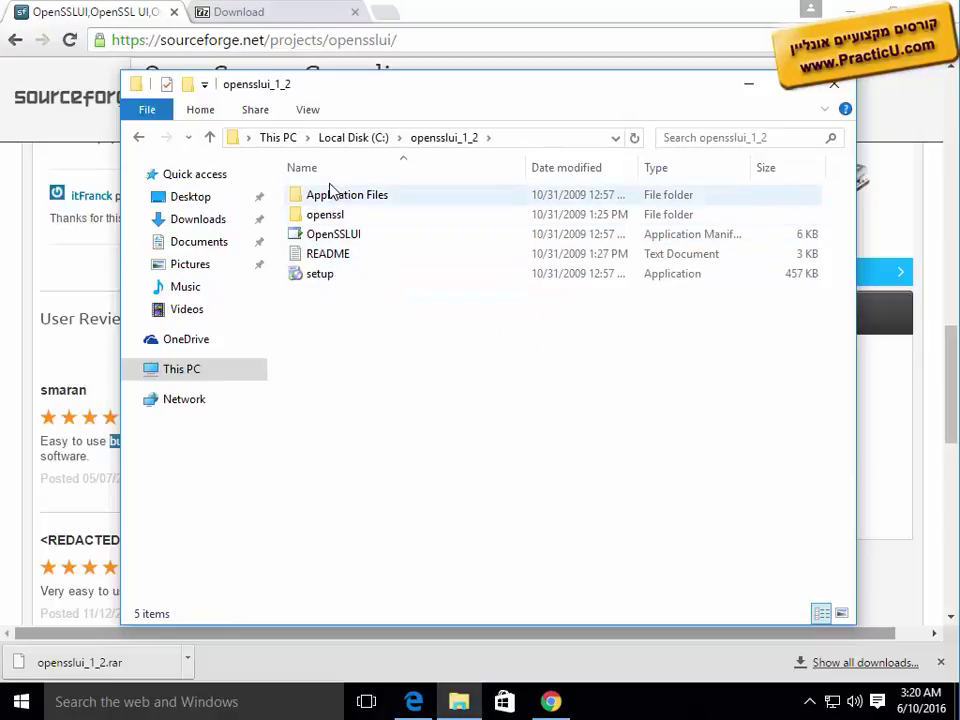
{"action": "double_click", "coordinate": [343, 217]}
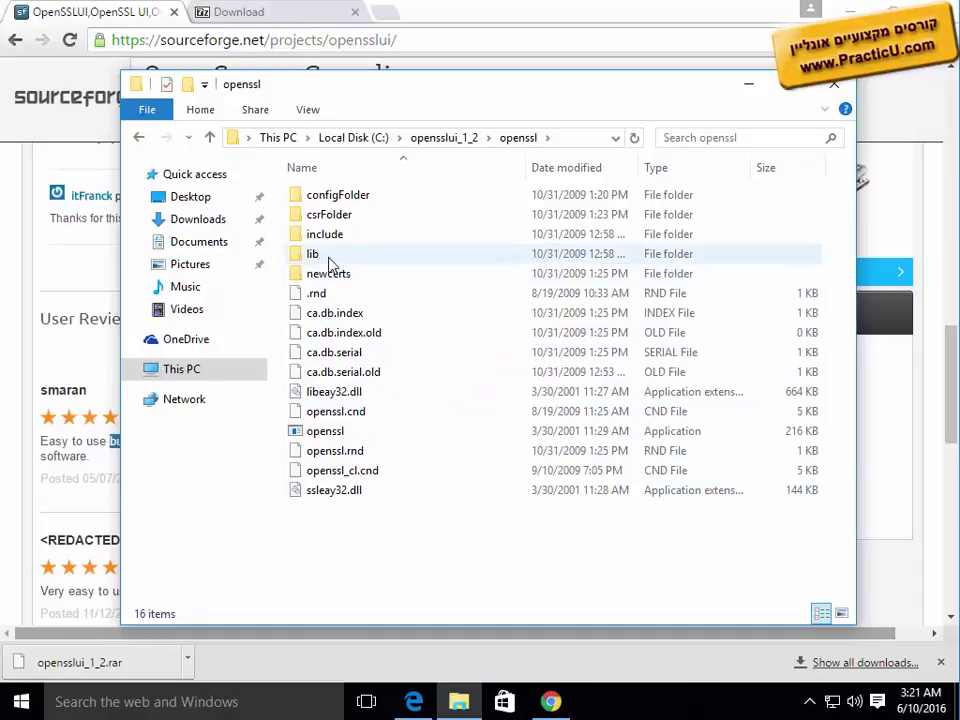
{"action": "left_click", "coordinate": [446, 138]}
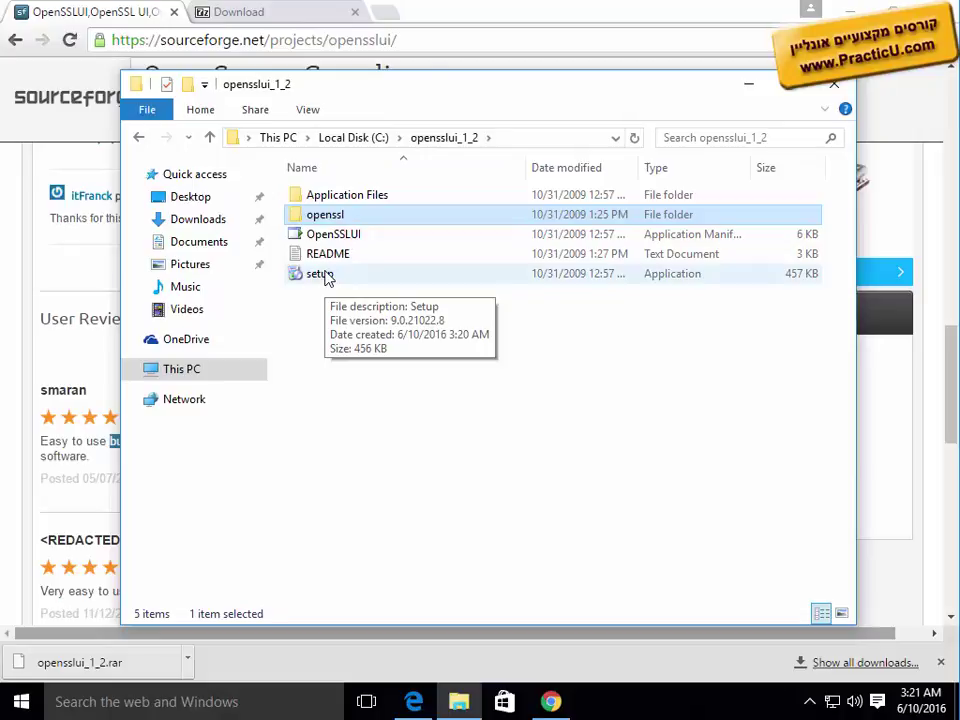
Step: Run the OpenSSLUI setup, accept the .NET Framework 3.5 licence, and approve the installer's UAC prompt
{"action": "double_click", "coordinate": [322, 275]}
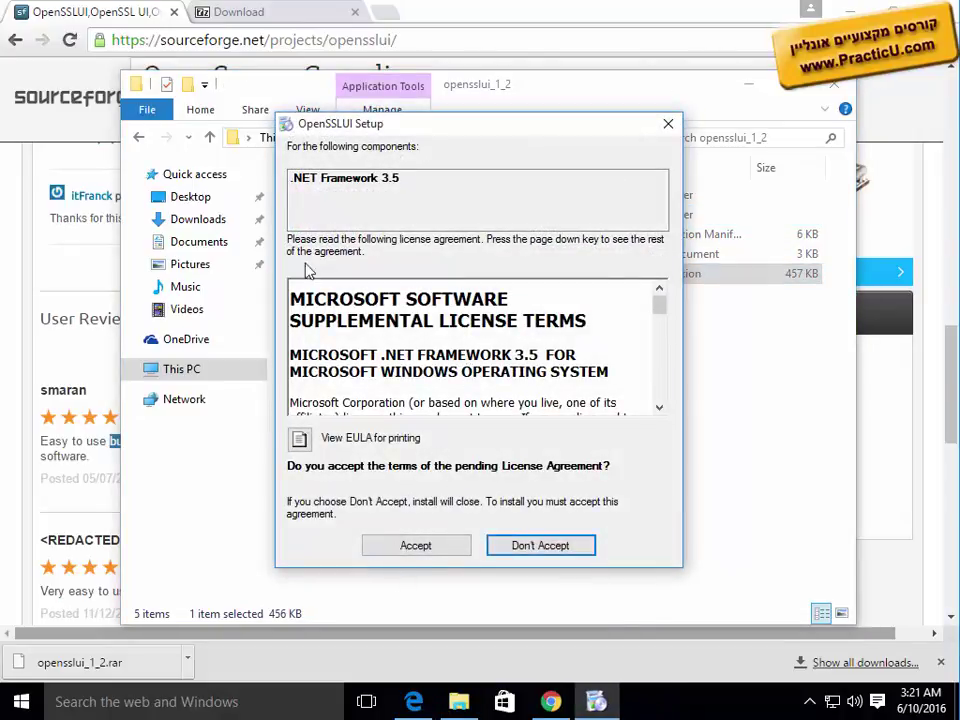
{"action": "left_click_drag", "start_coordinate": [310, 178], "coordinate": [428, 179]}
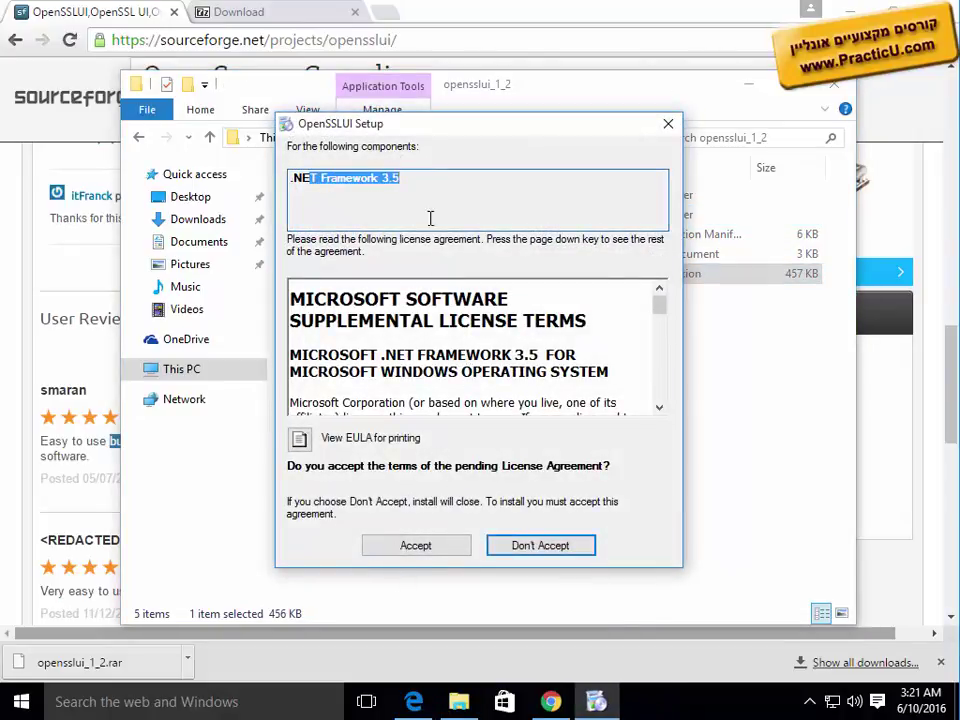
{"action": "left_click", "coordinate": [436, 552]}
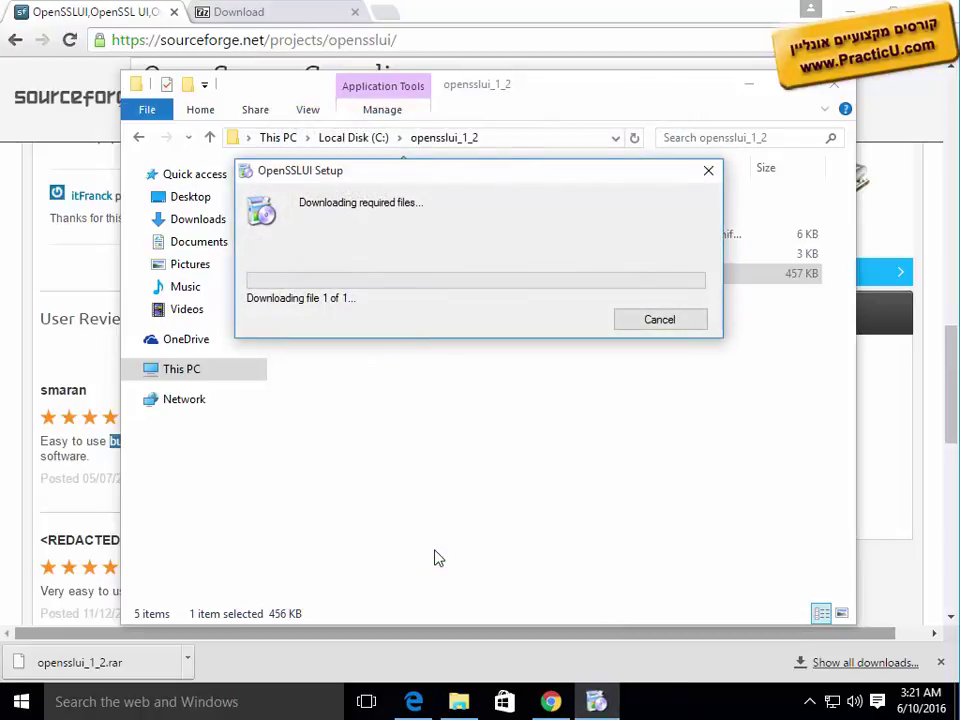
{"action": "left_click", "coordinate": [748, 86]}
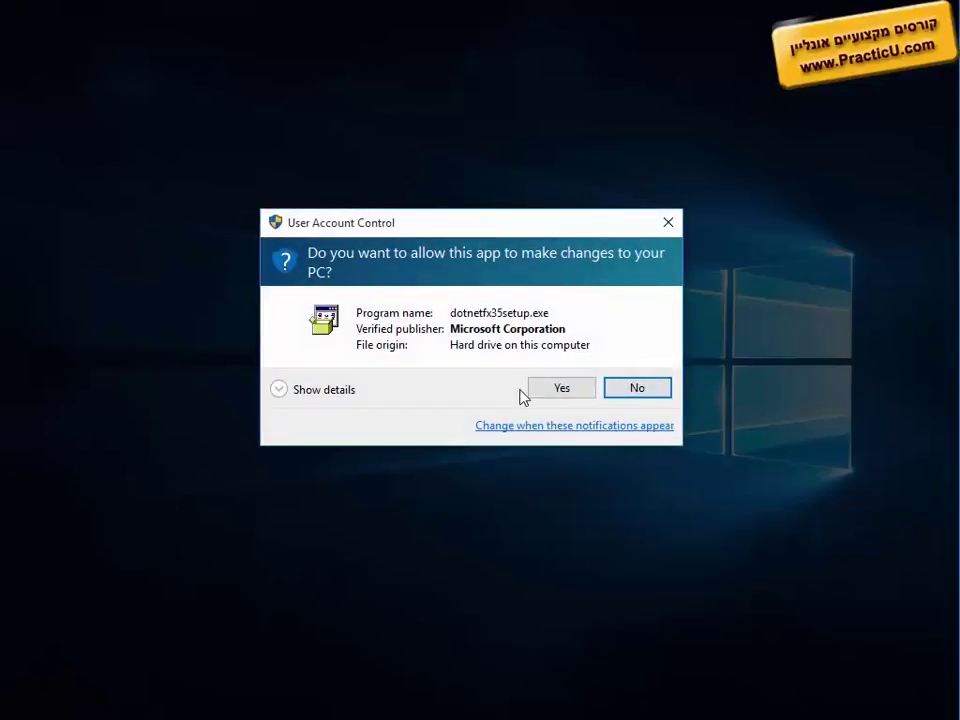
{"action": "left_click", "coordinate": [549, 388]}
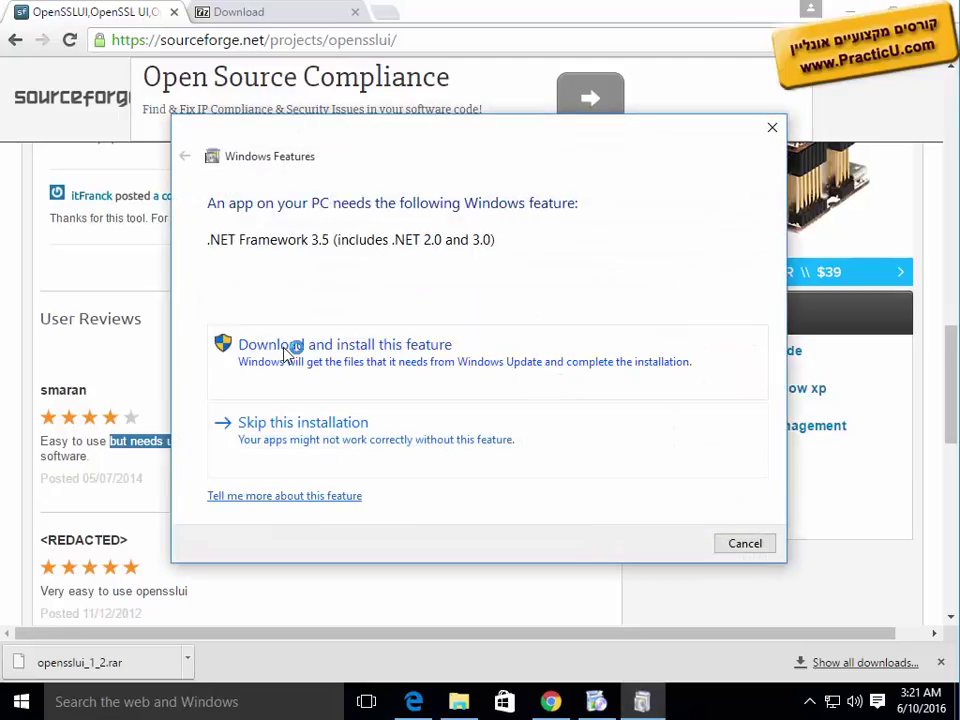
Step: Start downloading and installing .NET Framework 3.5, and open a new browser tab for searching
{"action": "left_click", "coordinate": [290, 348]}
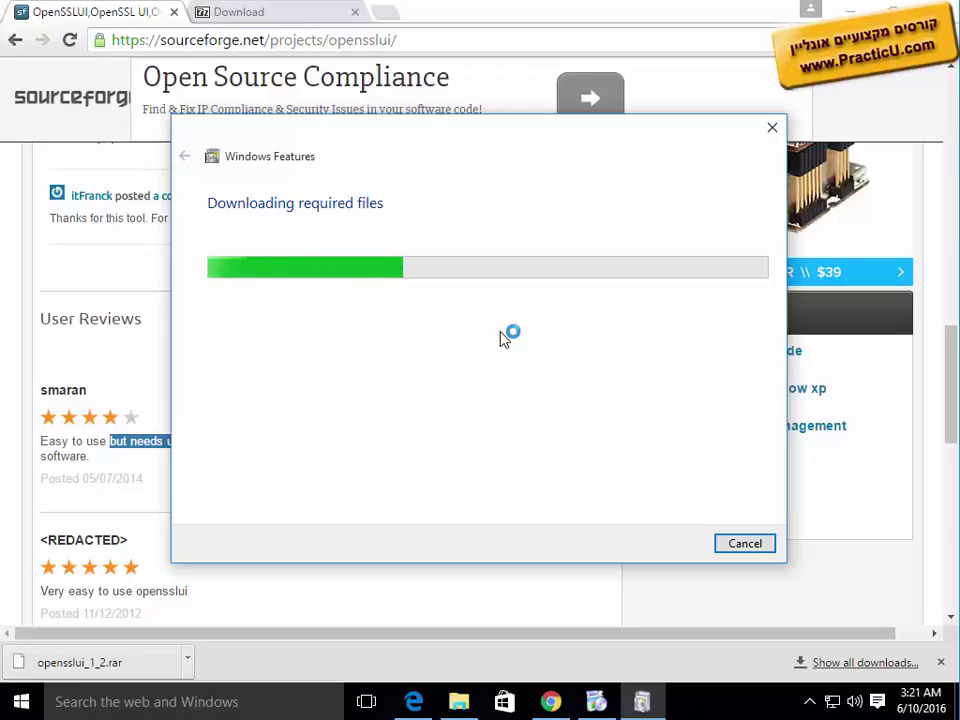
{"action": "left_click", "coordinate": [392, 16]}
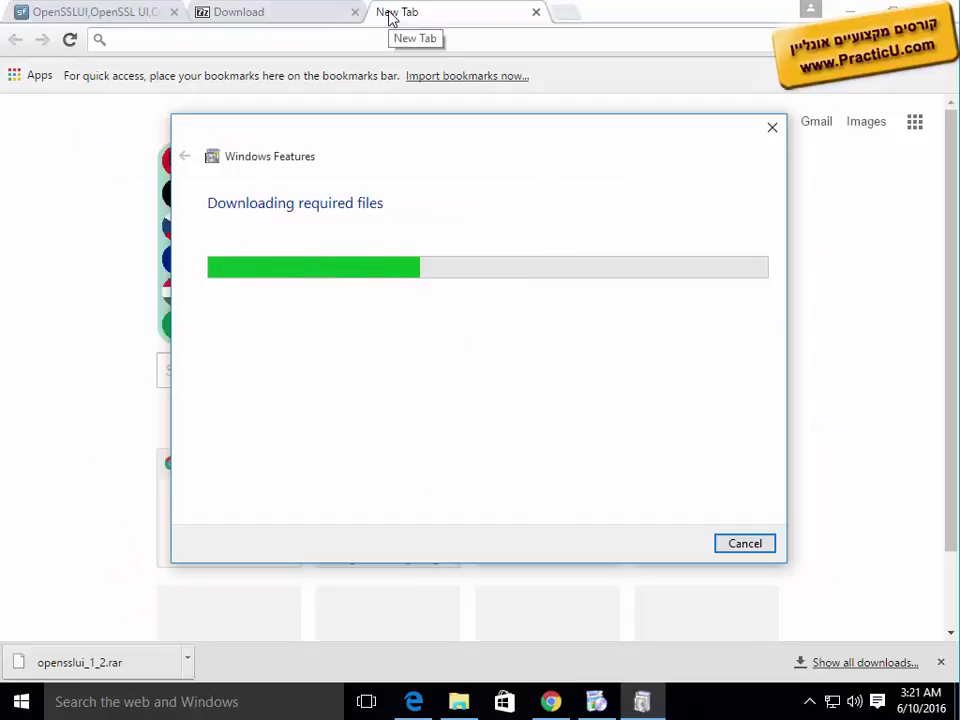
{"action": "left_click", "coordinate": [377, 37]}
Step: Search Google for 'openssl'
{"action": "type", "text": "opens"}
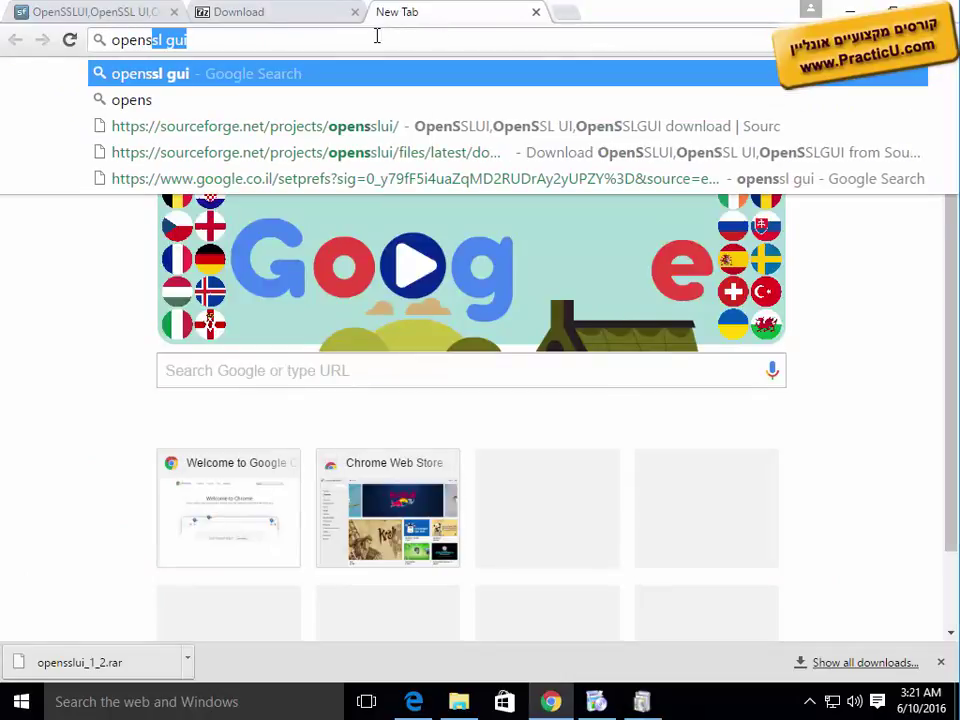
{"action": "type", "text": "sl"}
{"action": "key", "text": "BackSpace"}
{"action": "key", "text": "Return"}
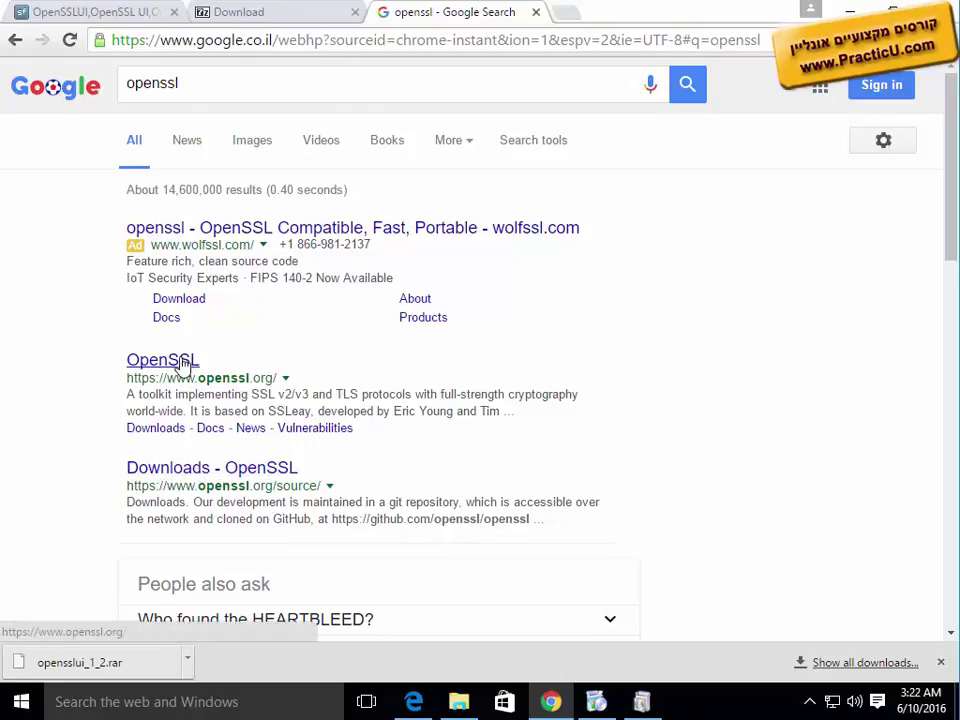
Step: Refine the search to 'openssl windows' and open the GnuWin32 OpenSSL result in a background tab
{"action": "left_click_drag", "start_coordinate": [180, 363], "coordinate": [69, 429]}
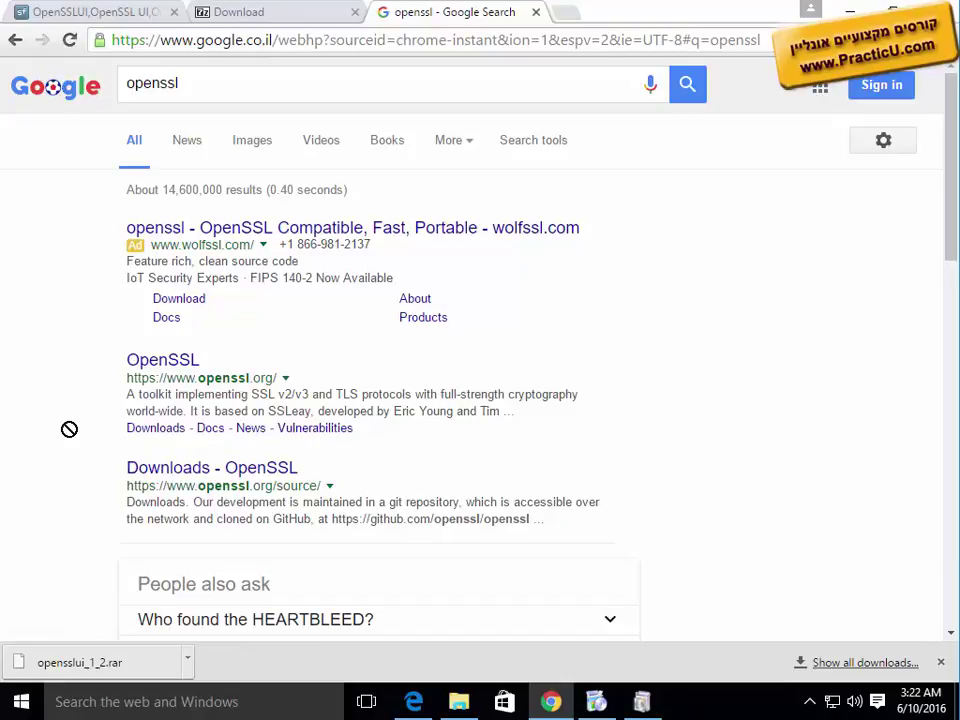
{"action": "left_click", "coordinate": [200, 86]}
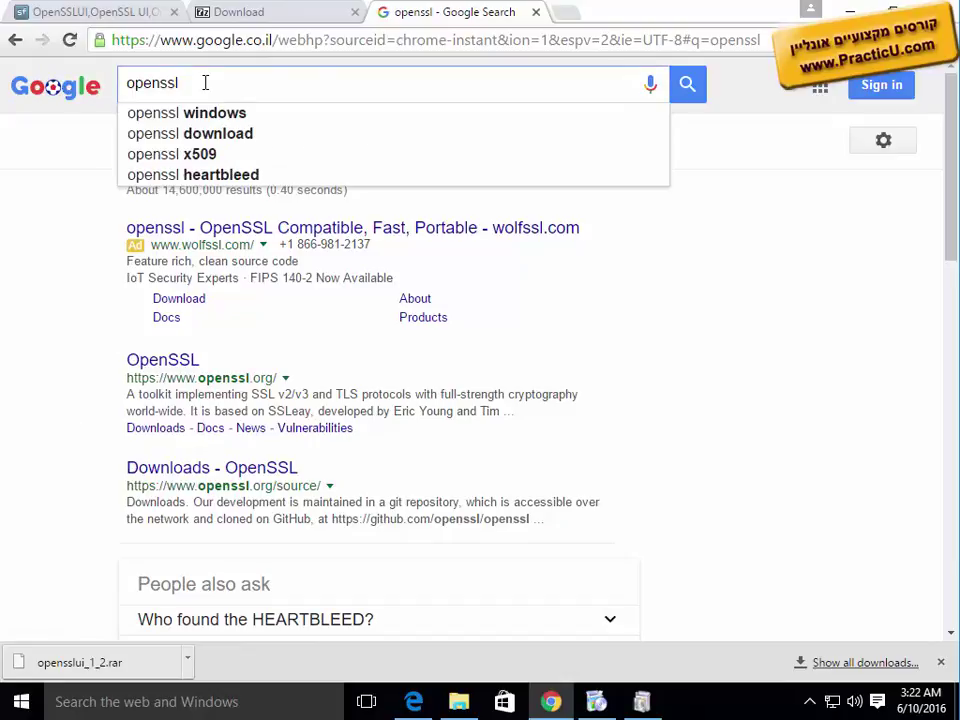
{"action": "key", "text": "Down"}
{"action": "key", "text": "Return"}
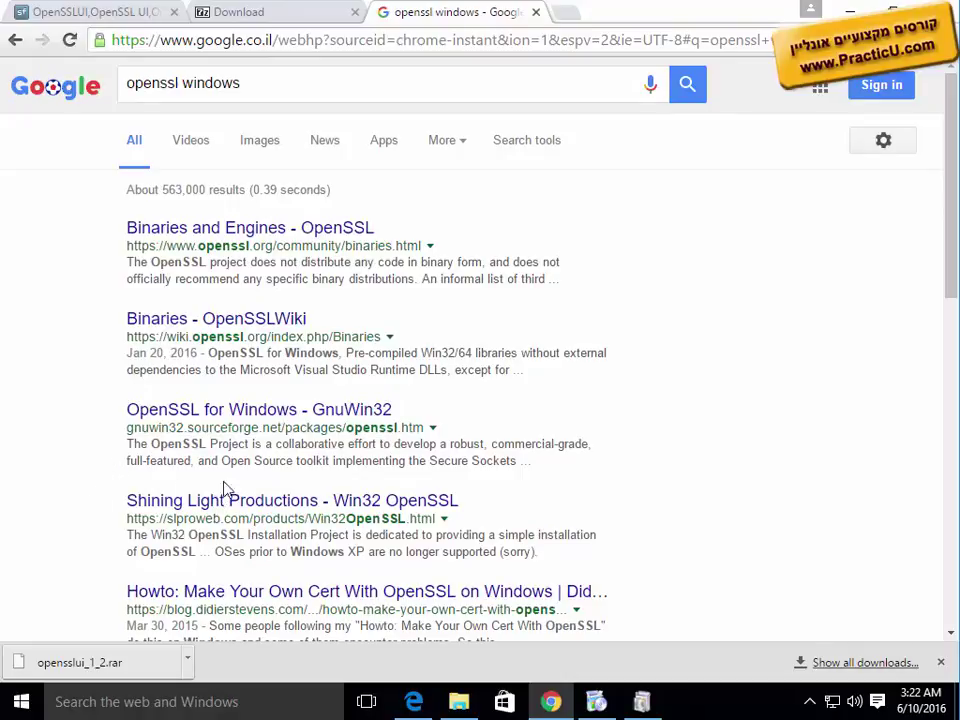
{"action": "middle_click", "coordinate": [294, 409]}
Step: Open the Shining Light and OpenSSLWiki Binaries results in background tabs, then browse the GnuWin32 OpenSSL page
{"action": "middle_click", "coordinate": [264, 502]}
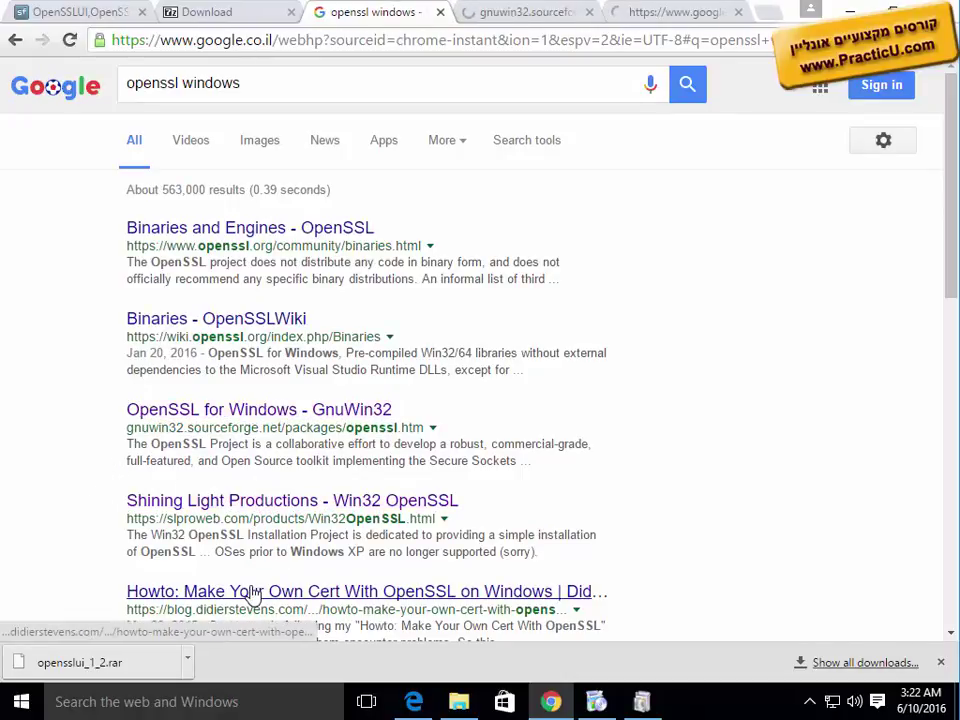
{"action": "middle_click", "coordinate": [203, 322]}
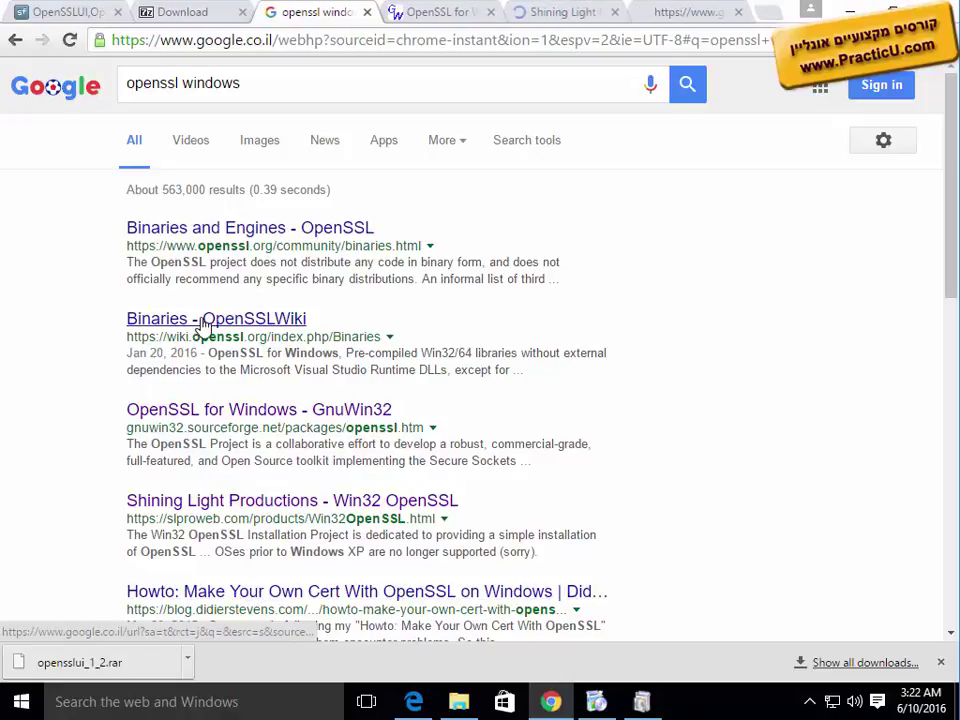
{"action": "key", "text": "ctrl+Tab"}
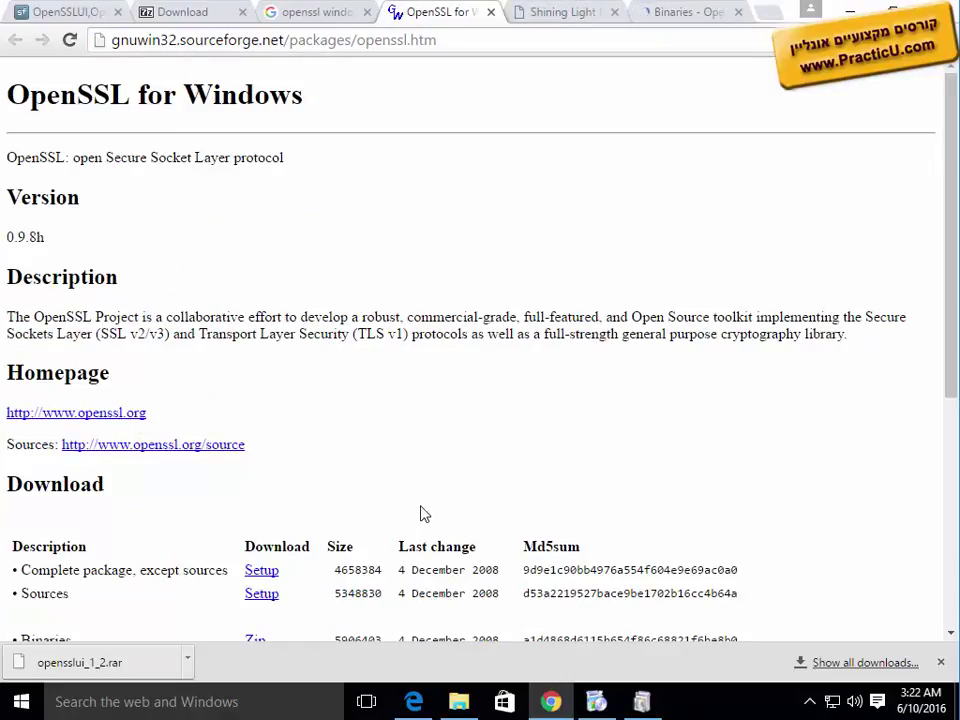
{"action": "scroll", "coordinate": [421, 513], "scroll_direction": "down", "scroll_amount": 2}
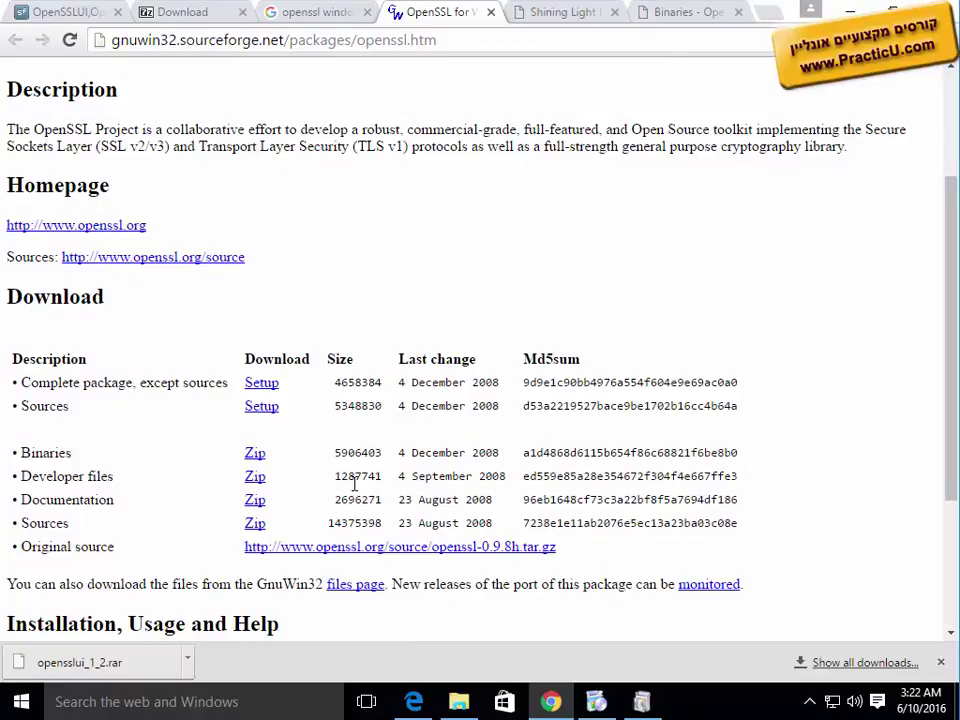
Step: Scroll Shining Light's Win32 OpenSSL page down to the v1.0.2h installer download table
{"action": "left_click", "coordinate": [551, 18]}
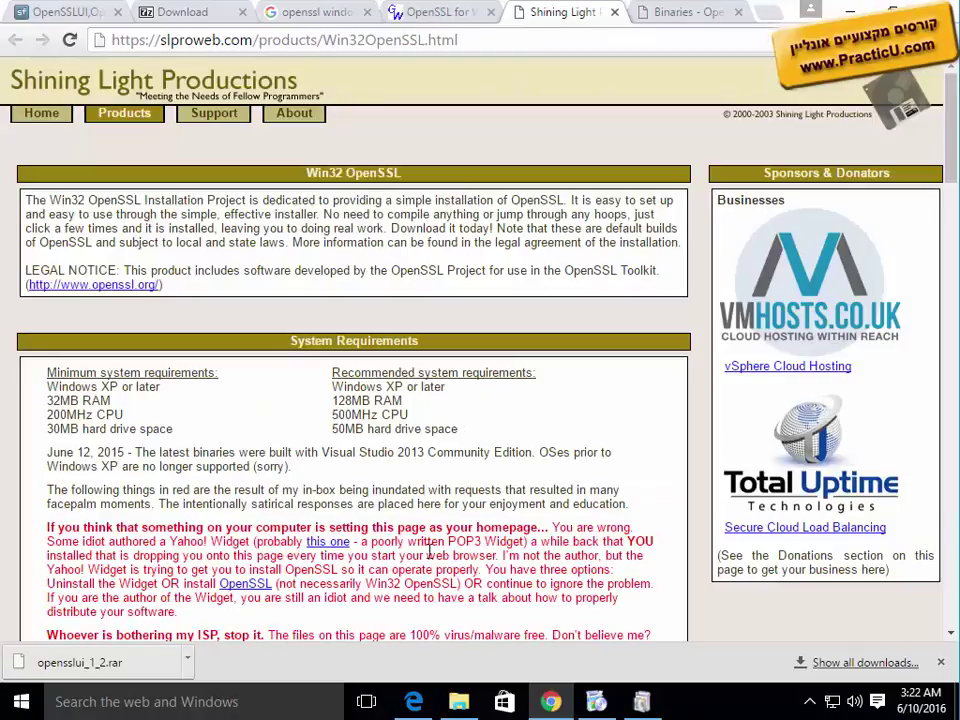
{"action": "scroll", "coordinate": [430, 550], "scroll_direction": "down", "scroll_amount": 3}
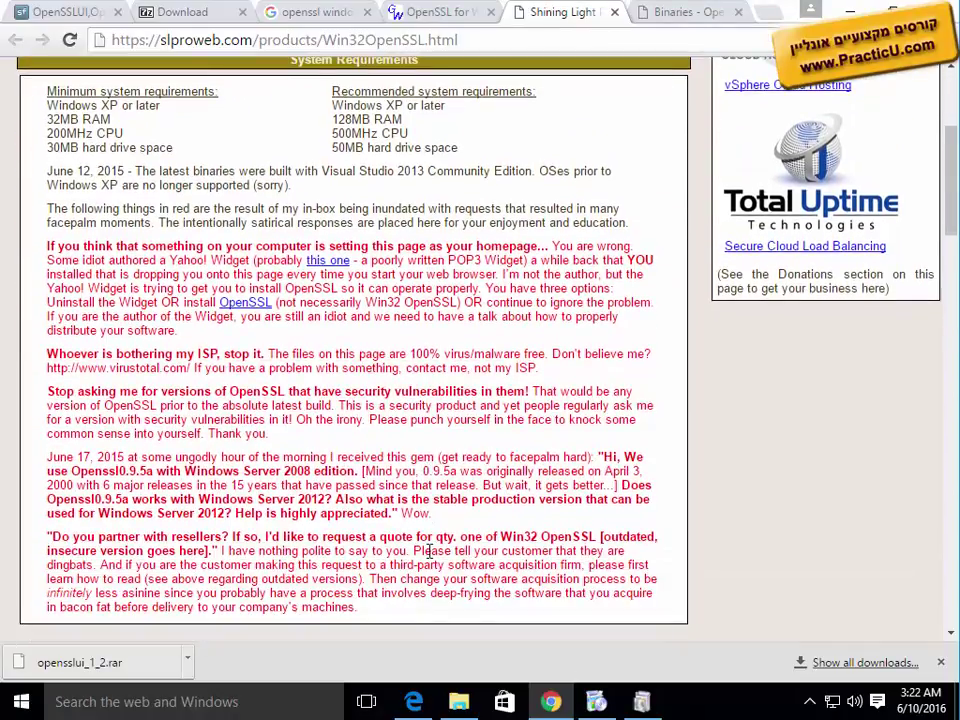
{"action": "scroll", "coordinate": [430, 550], "scroll_direction": "down", "scroll_amount": 3}
{"action": "scroll", "coordinate": [430, 550], "scroll_direction": "down", "scroll_amount": 2}
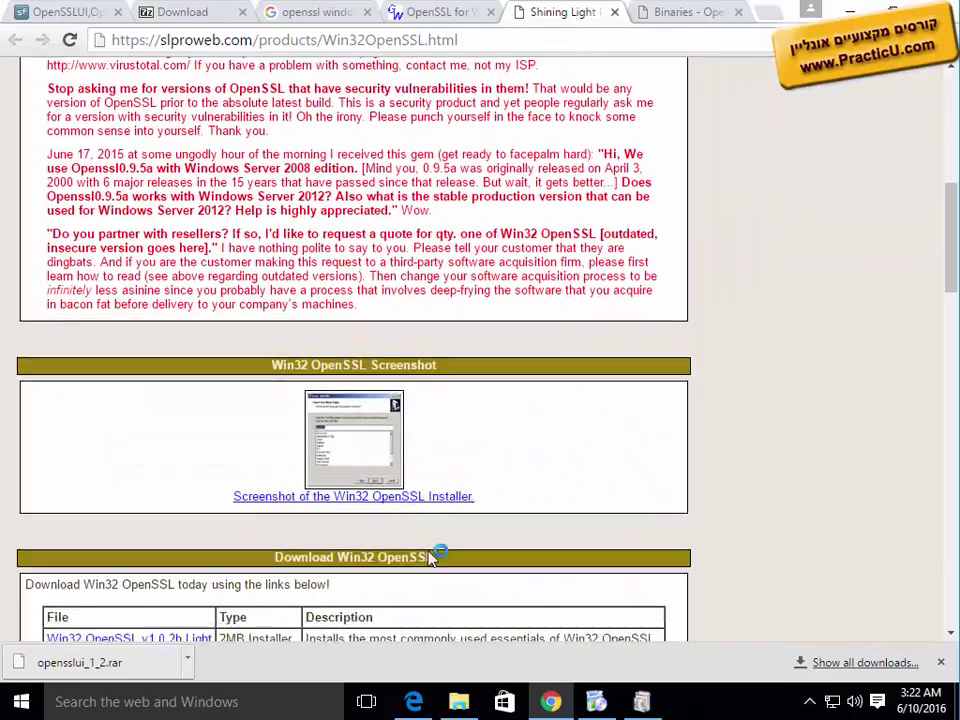
{"action": "scroll", "coordinate": [430, 550], "scroll_direction": "down", "scroll_amount": 2}
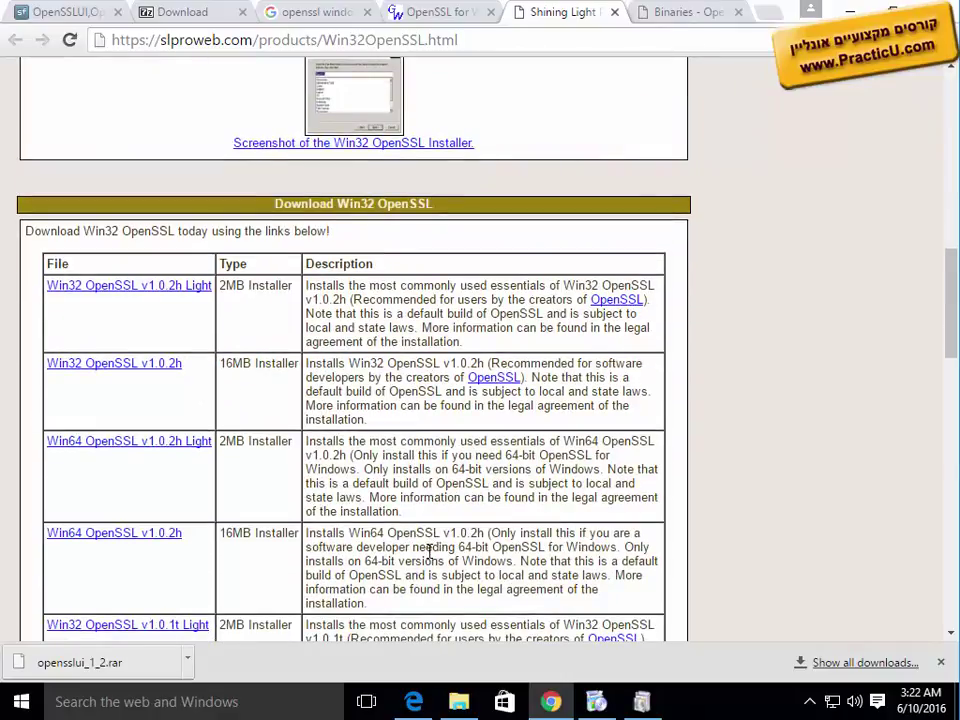
Step: Start downloading the 16MB Win32 OpenSSL v1.0.2h installer, then minimize Chrome
{"action": "left_click", "coordinate": [190, 366]}
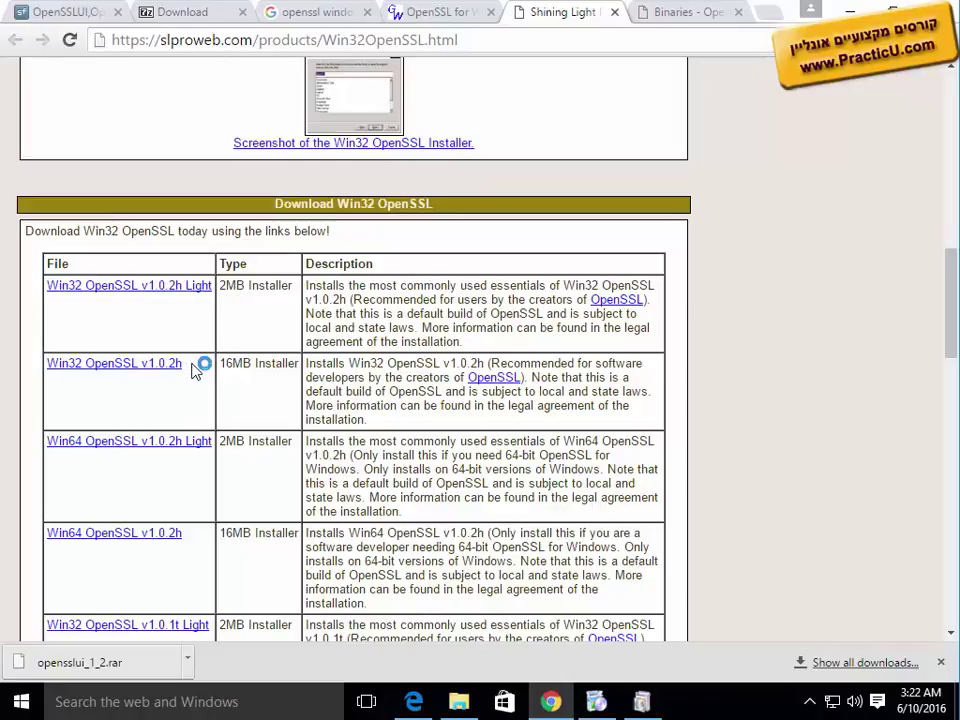
{"action": "left_click_drag", "start_coordinate": [195, 368], "coordinate": [86, 366]}
{"action": "scroll", "coordinate": [265, 406], "scroll_direction": "down", "scroll_amount": 1}
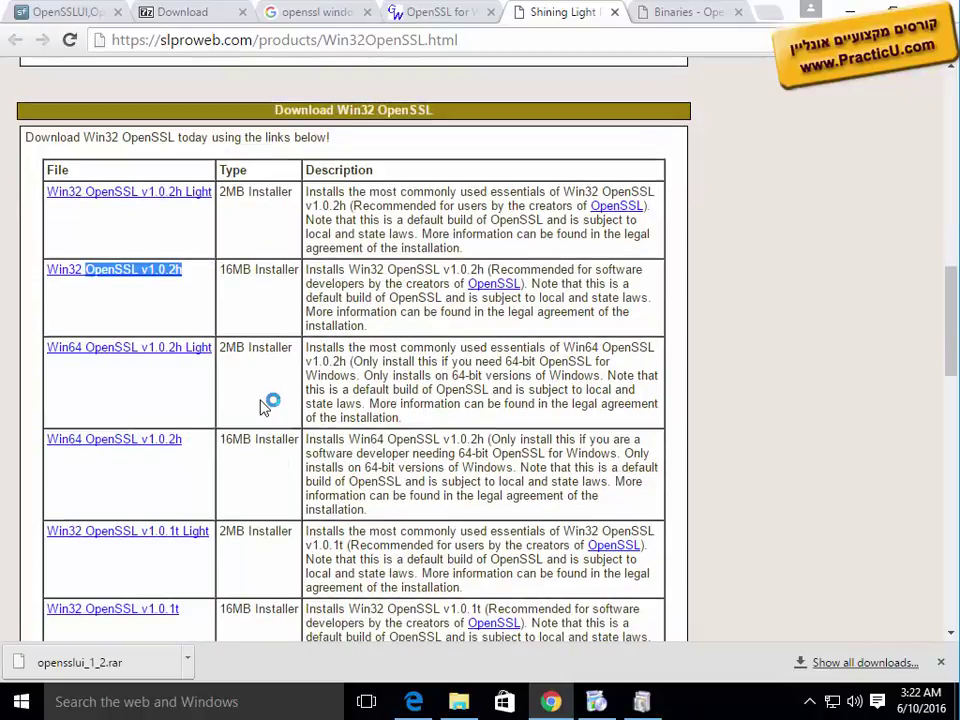
{"action": "scroll", "coordinate": [263, 408], "scroll_direction": "up", "scroll_amount": 1}
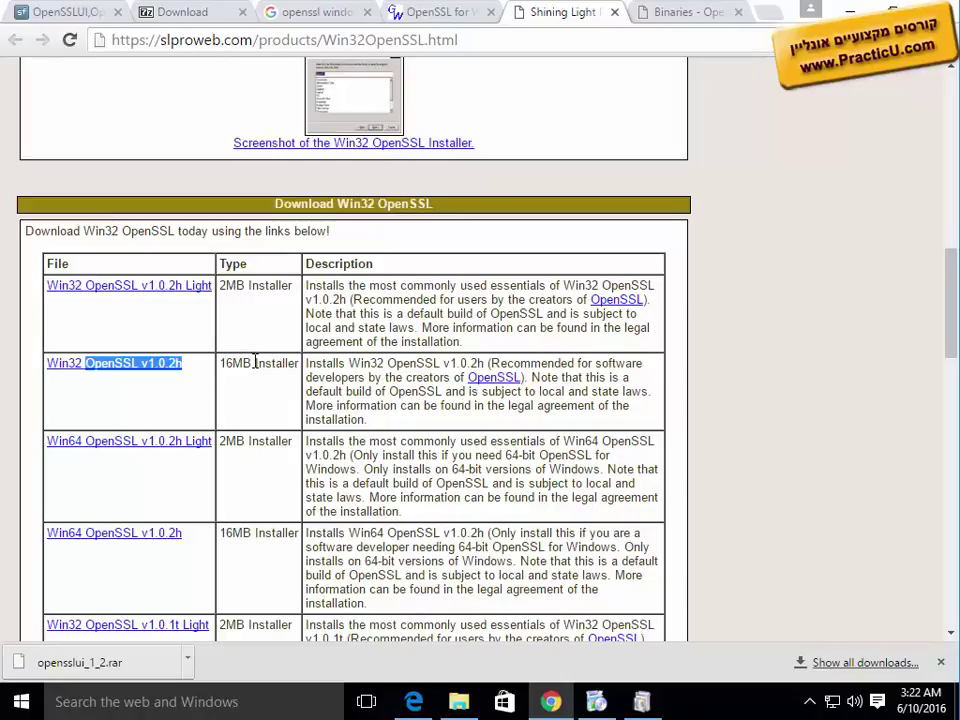
{"action": "left_click", "coordinate": [117, 368]}
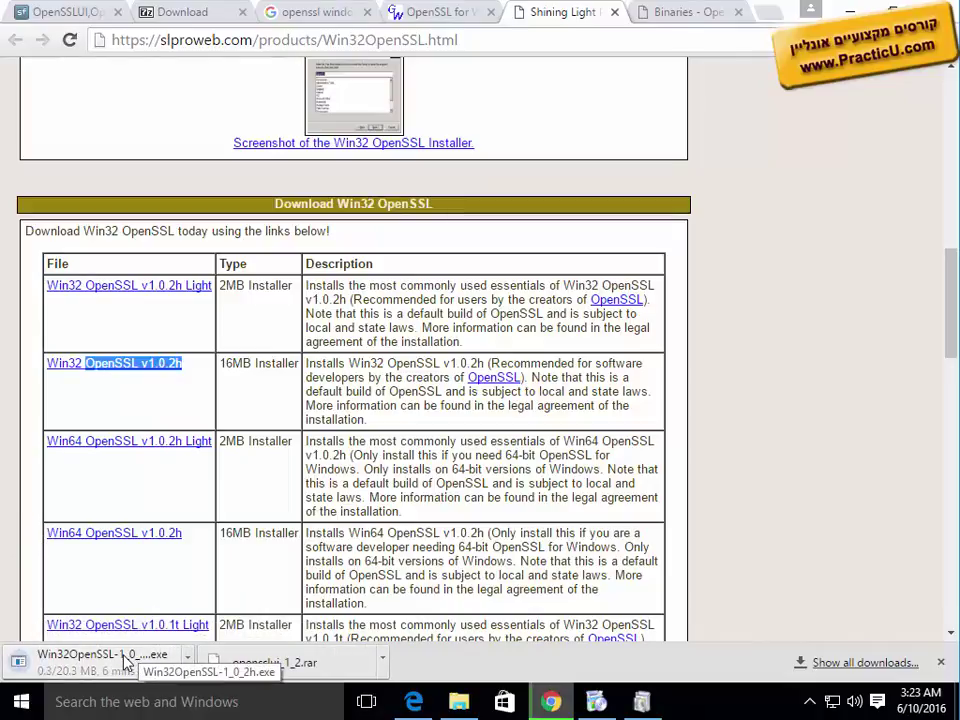
{"action": "left_click", "coordinate": [555, 703]}
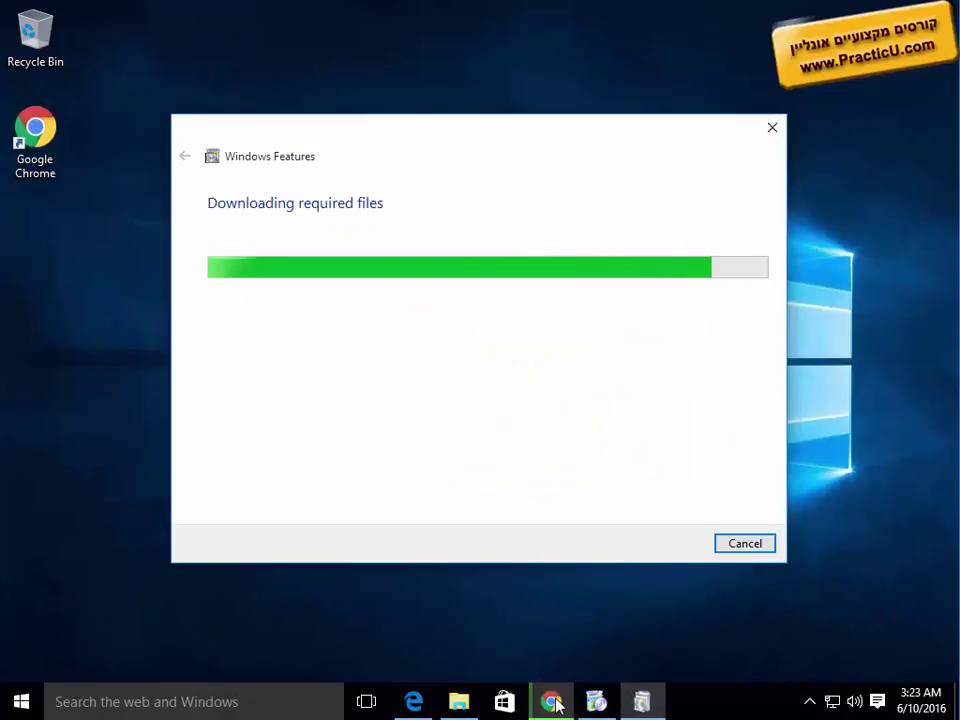
Step: Restore Chrome and view the still-downloading OpenSSL installer in the Downloads folder
{"action": "left_click", "coordinate": [553, 702]}
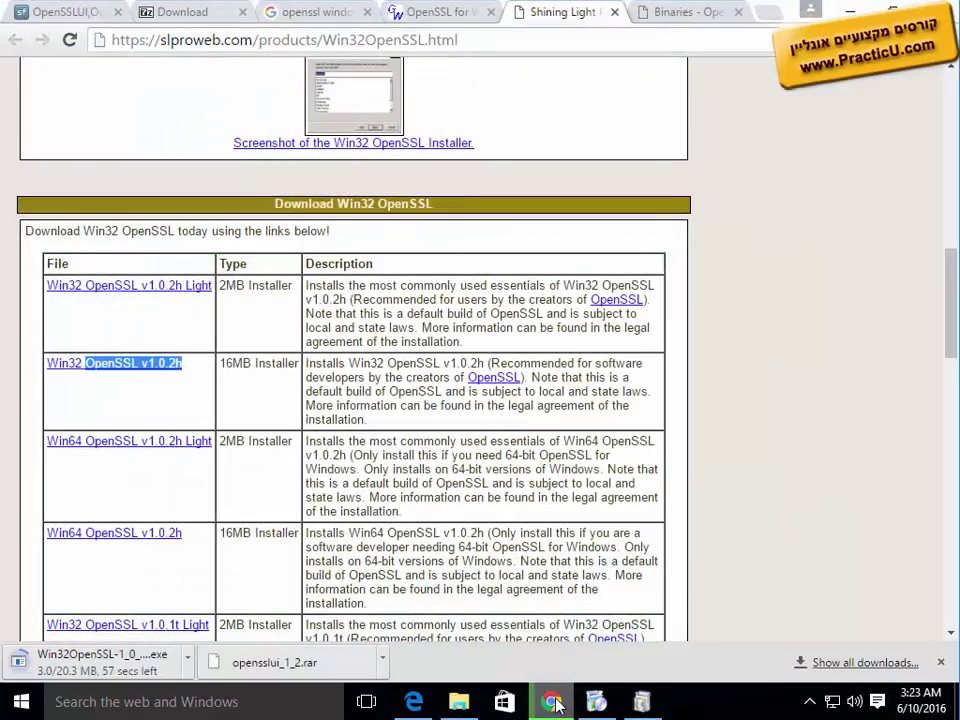
{"action": "left_click", "coordinate": [188, 661]}
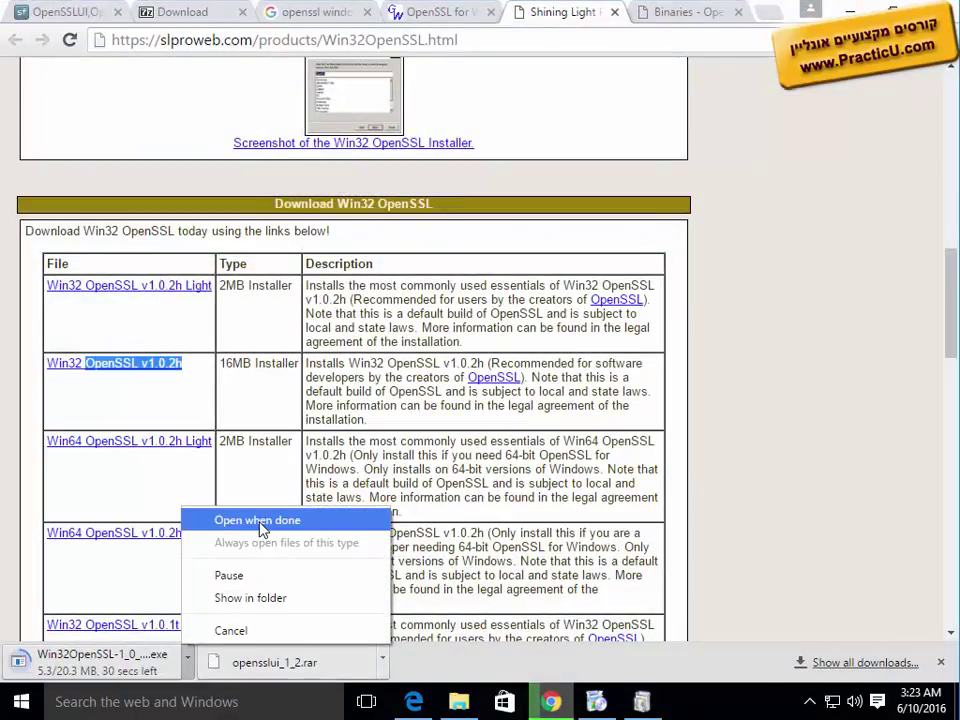
{"action": "left_click", "coordinate": [240, 596]}
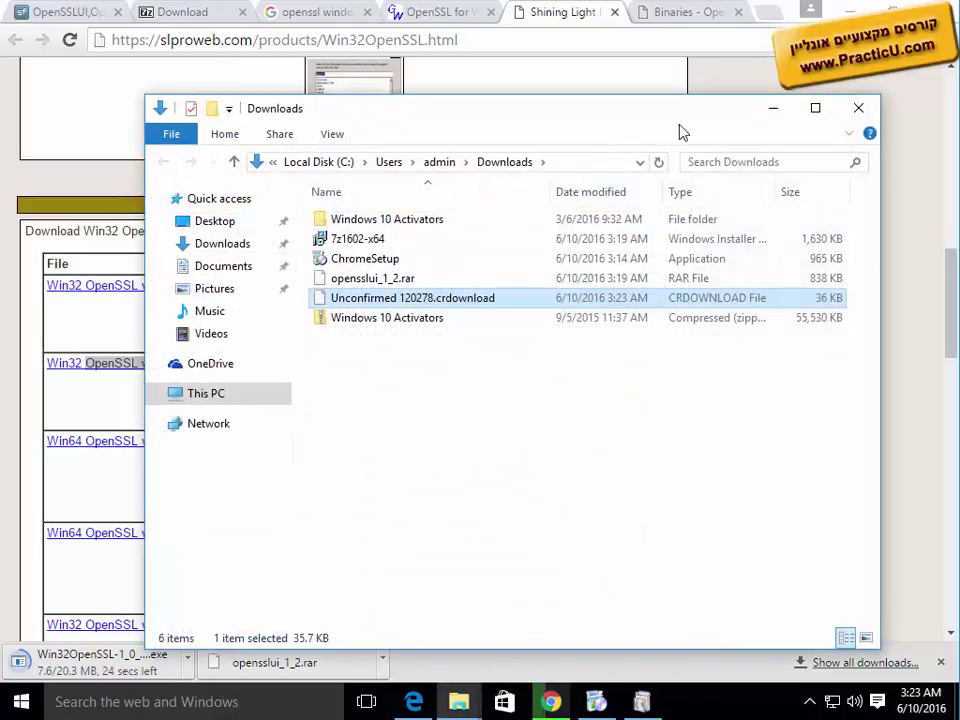
{"action": "left_click", "coordinate": [774, 110]}
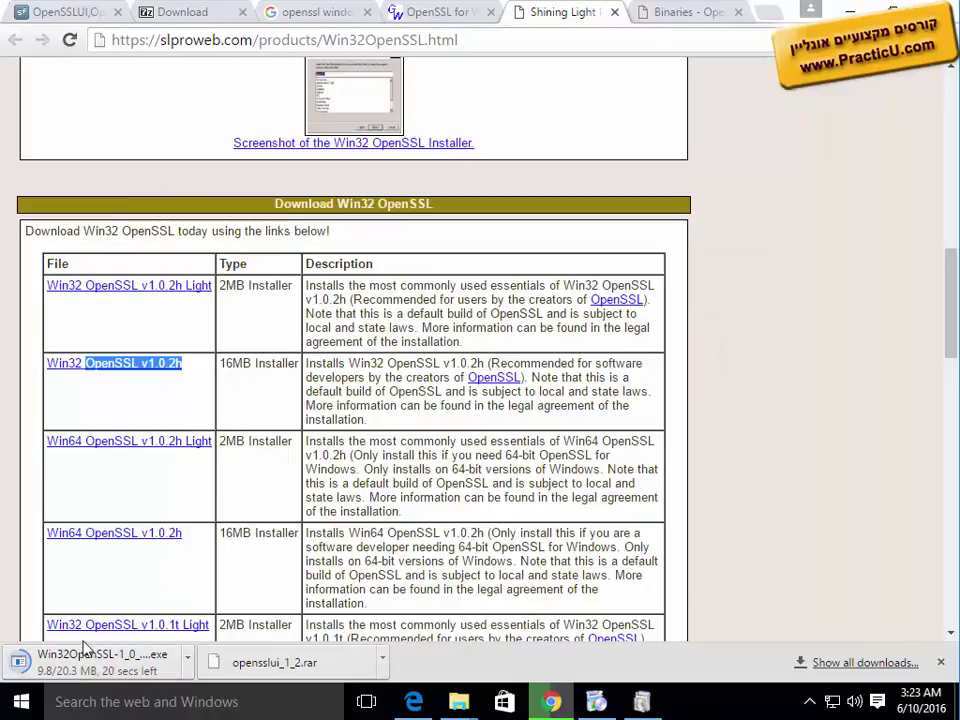
{"action": "left_click", "coordinate": [765, 16]}
Step: Search Google for 'totalvirus' and open the VirusTotal website
{"action": "type", "text": "total"}
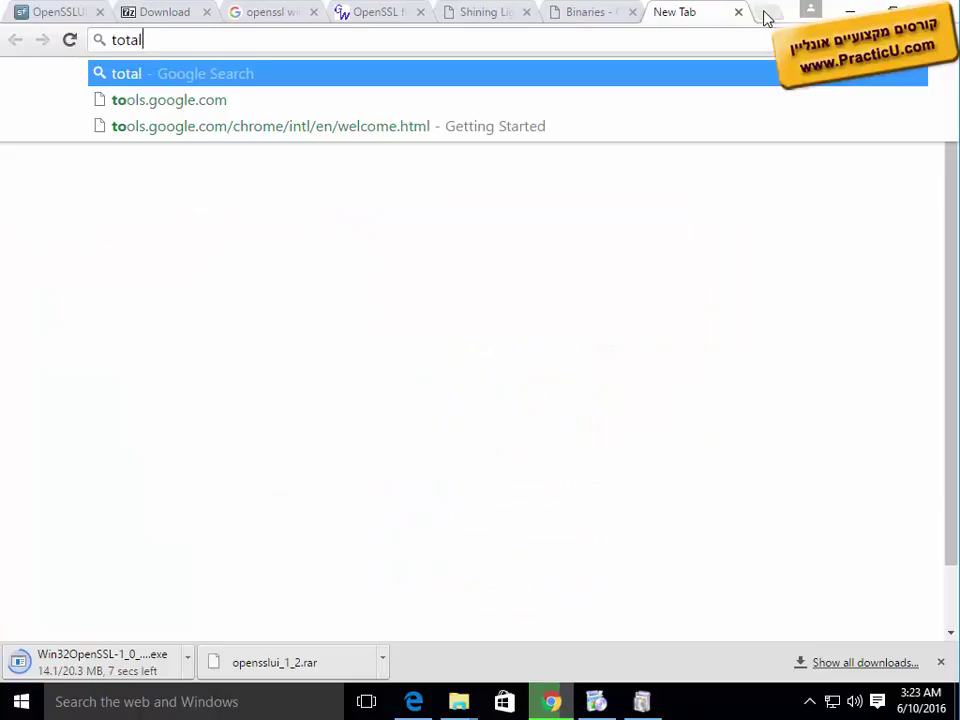
{"action": "type", "text": "virus"}
{"action": "key", "text": "Return"}
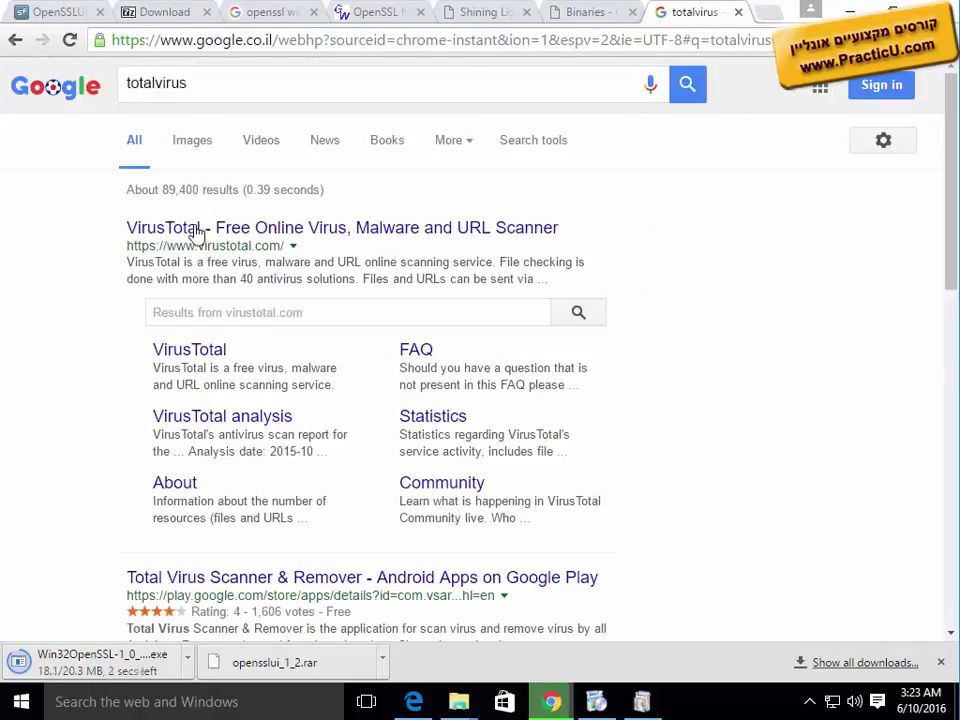
{"action": "left_click", "coordinate": [201, 233]}
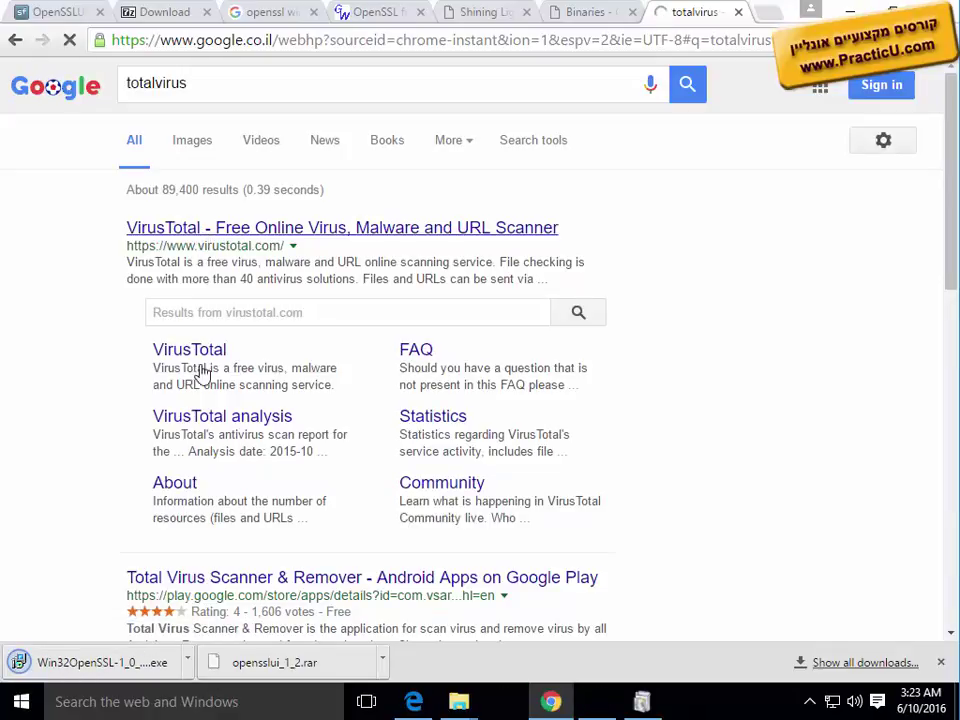
Step: Show the downloaded installer in its folder and copy the Downloads folder path
{"action": "left_click", "coordinate": [187, 661]}
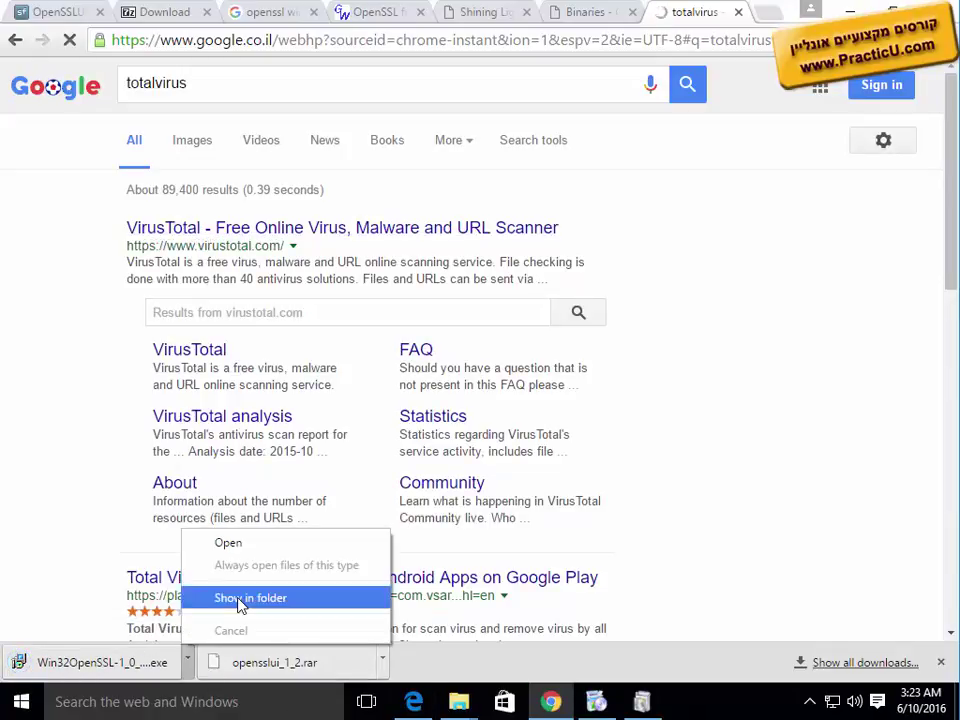
{"action": "left_click", "coordinate": [225, 596]}
{"action": "left_click", "coordinate": [610, 166]}
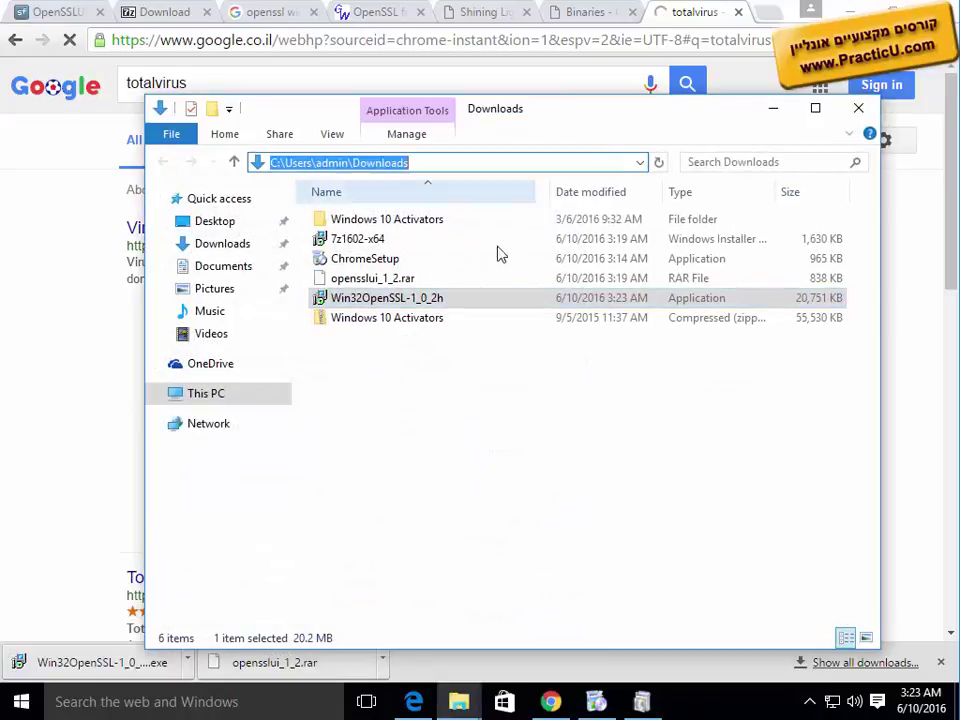
{"action": "key", "text": "ctrl+c"}
{"action": "left_click", "coordinate": [52, 294]}
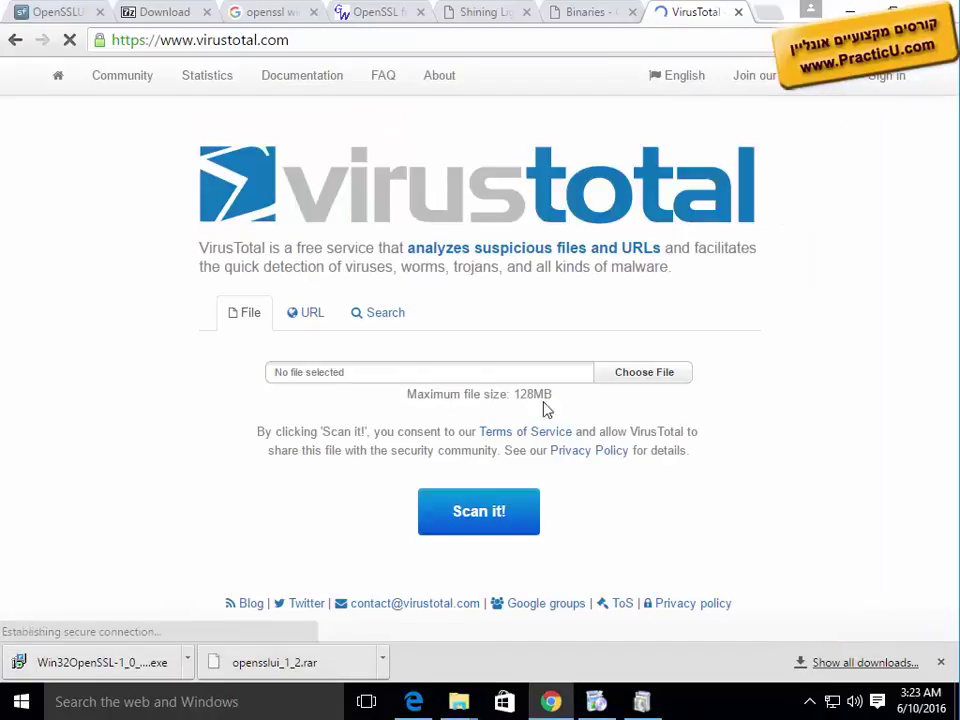
Step: Choose Win32OpenSSL-1_0_2h.exe from the Downloads folder and submit it to VirusTotal
{"action": "left_click", "coordinate": [645, 378]}
{"action": "key", "text": "ctrl+v"}
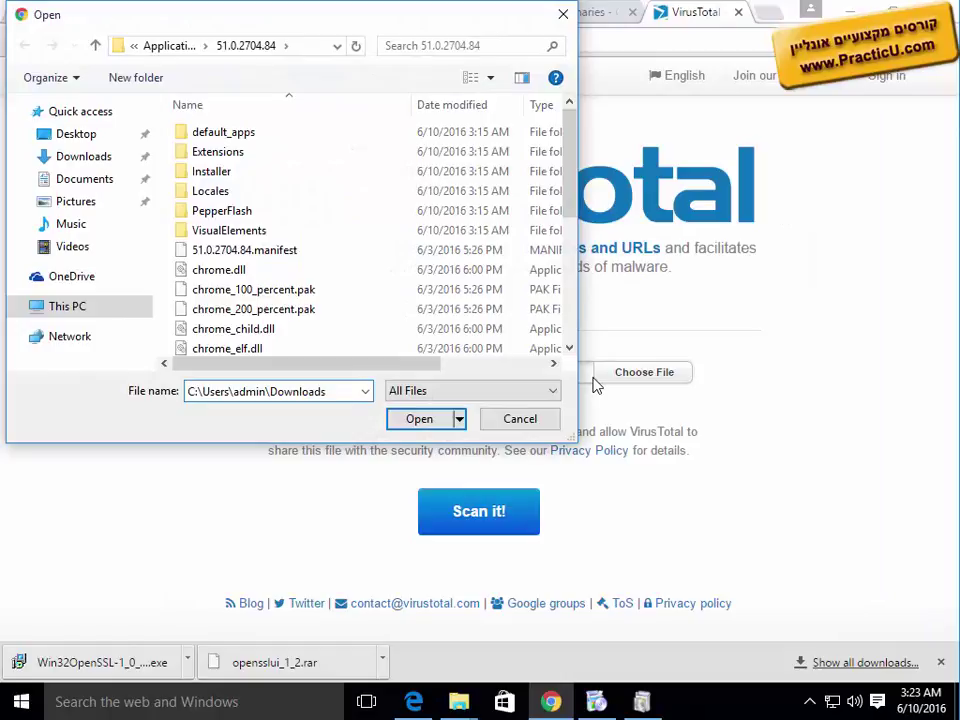
{"action": "key", "text": "Return"}
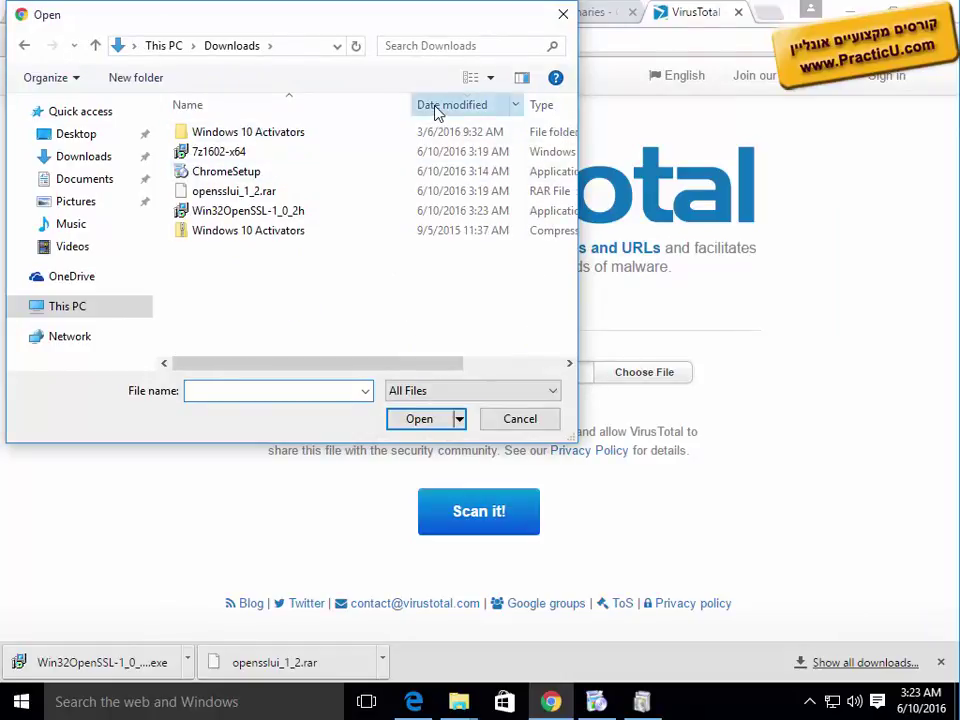
{"action": "left_click", "coordinate": [436, 108]}
{"action": "double_click", "coordinate": [279, 135]}
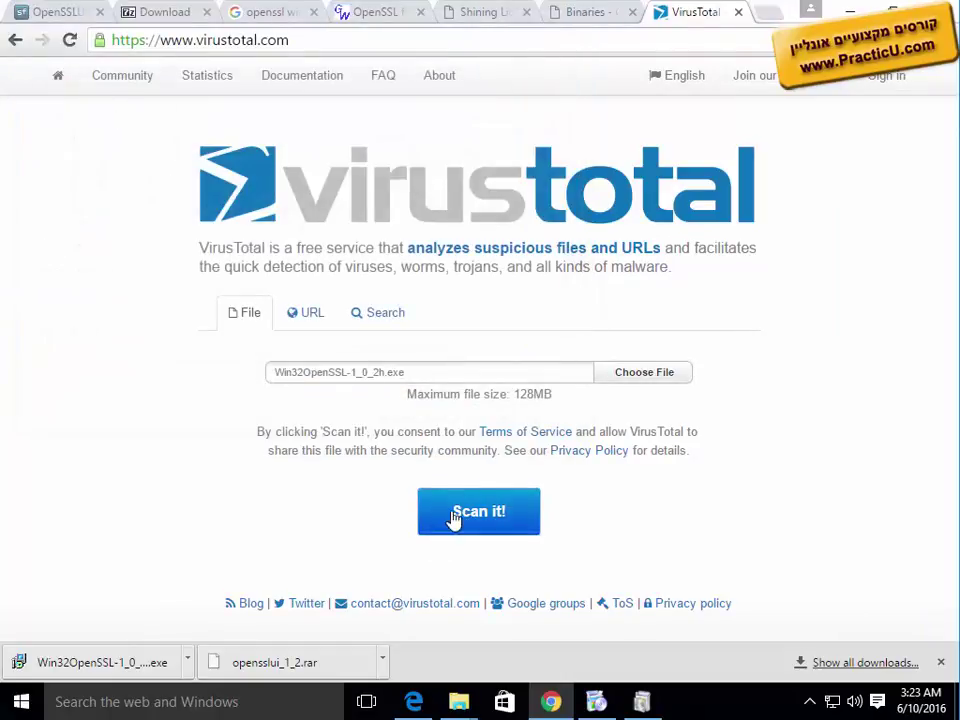
{"action": "left_click", "coordinate": [455, 517]}
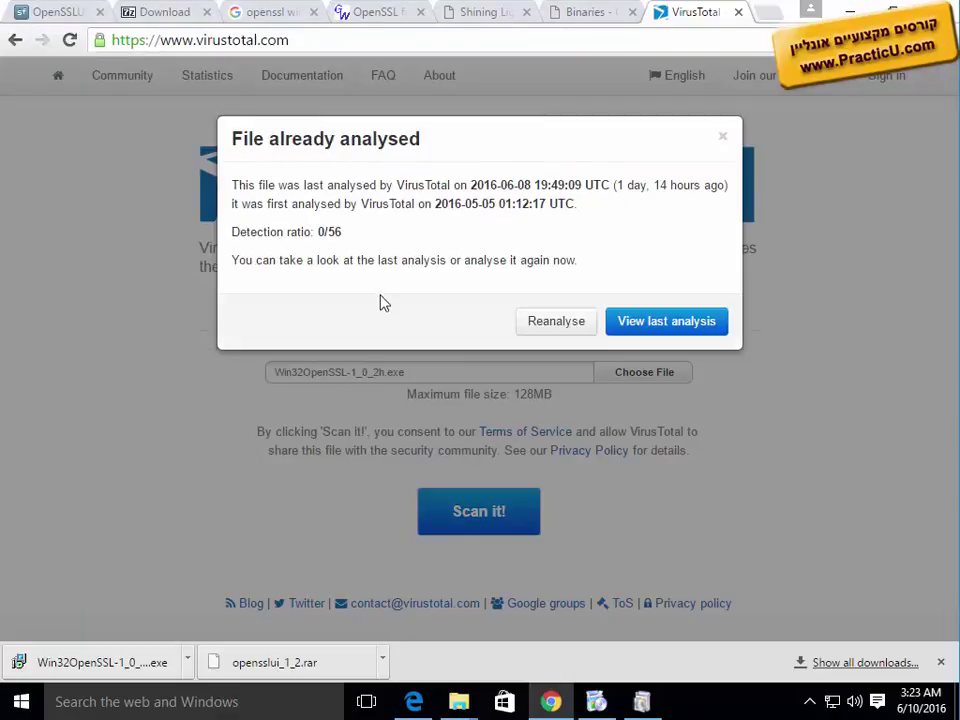
Step: Review the installer's last analysis report showing 0/56 detections, then minimize Chrome
{"action": "left_click_drag", "start_coordinate": [270, 231], "coordinate": [377, 228]}
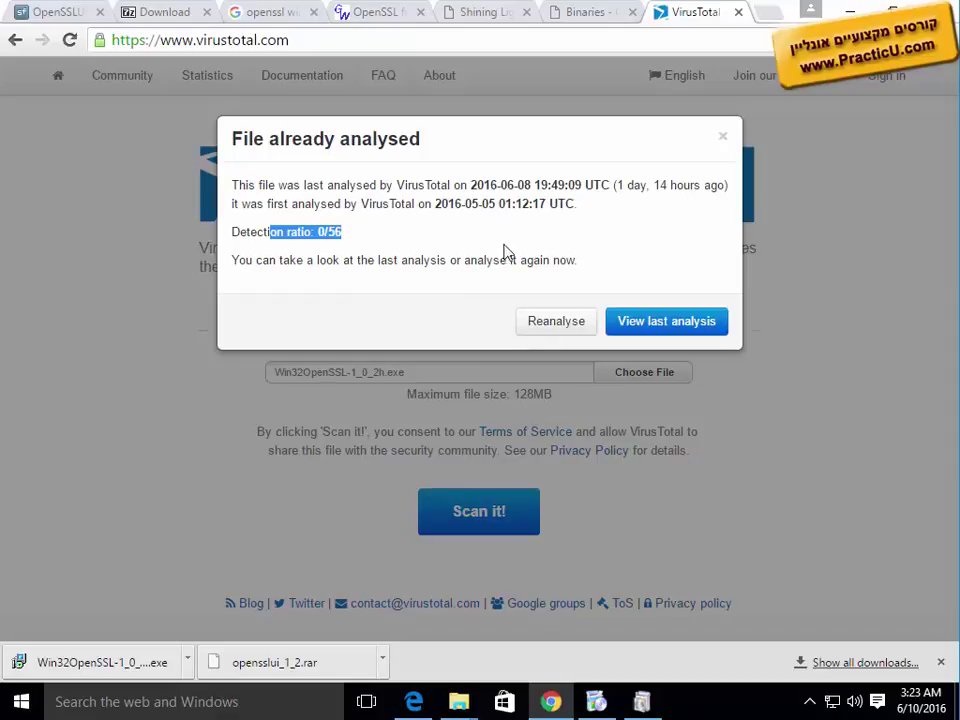
{"action": "left_click", "coordinate": [620, 330]}
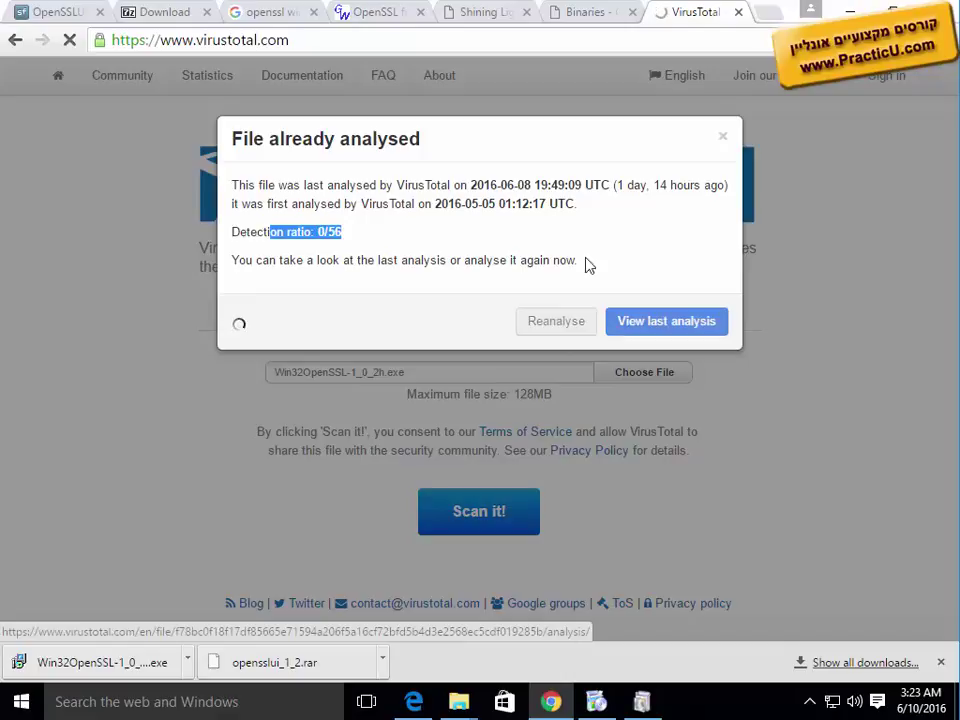
{"action": "scroll", "coordinate": [422, 514], "scroll_direction": "down", "scroll_amount": 4}
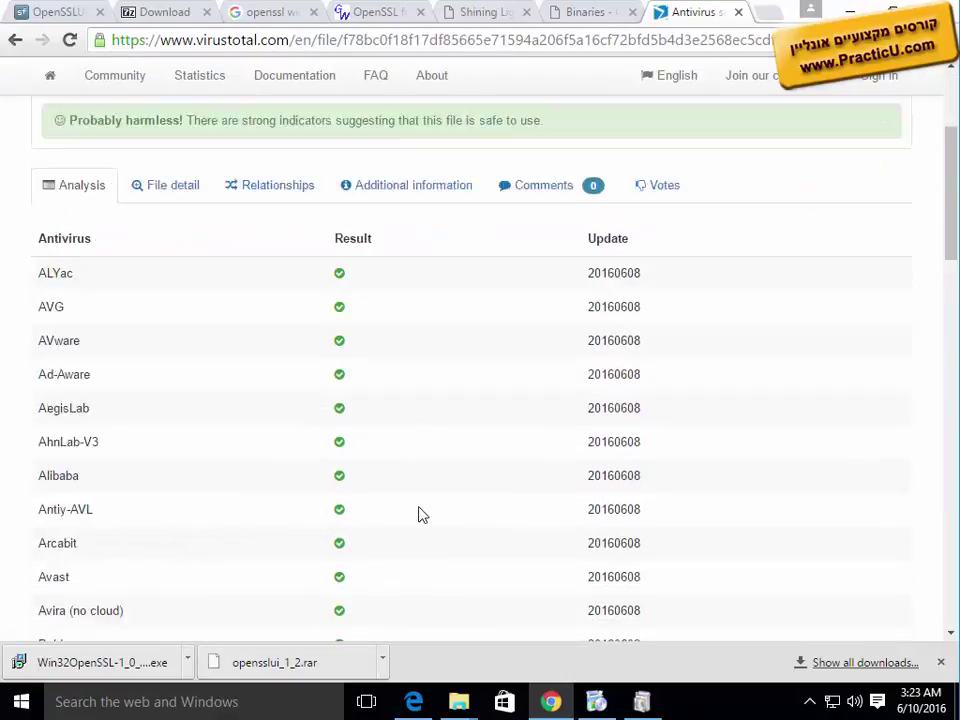
{"action": "scroll", "coordinate": [422, 514], "scroll_direction": "up", "scroll_amount": 4}
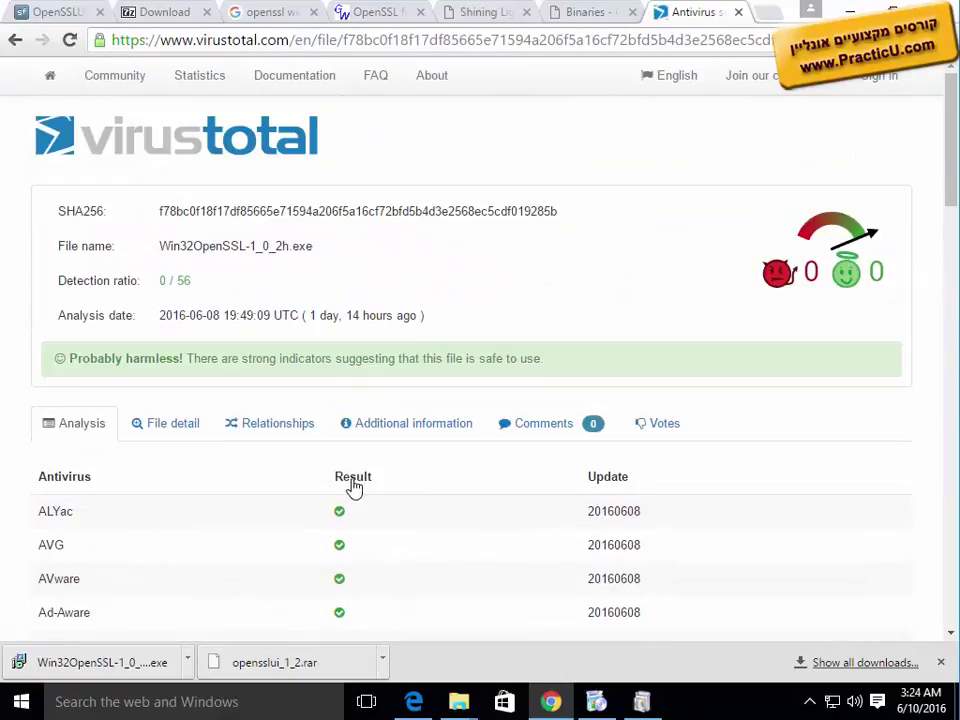
{"action": "scroll", "coordinate": [354, 488], "scroll_direction": "down", "scroll_amount": 4}
{"action": "scroll", "coordinate": [354, 488], "scroll_direction": "down", "scroll_amount": 15}
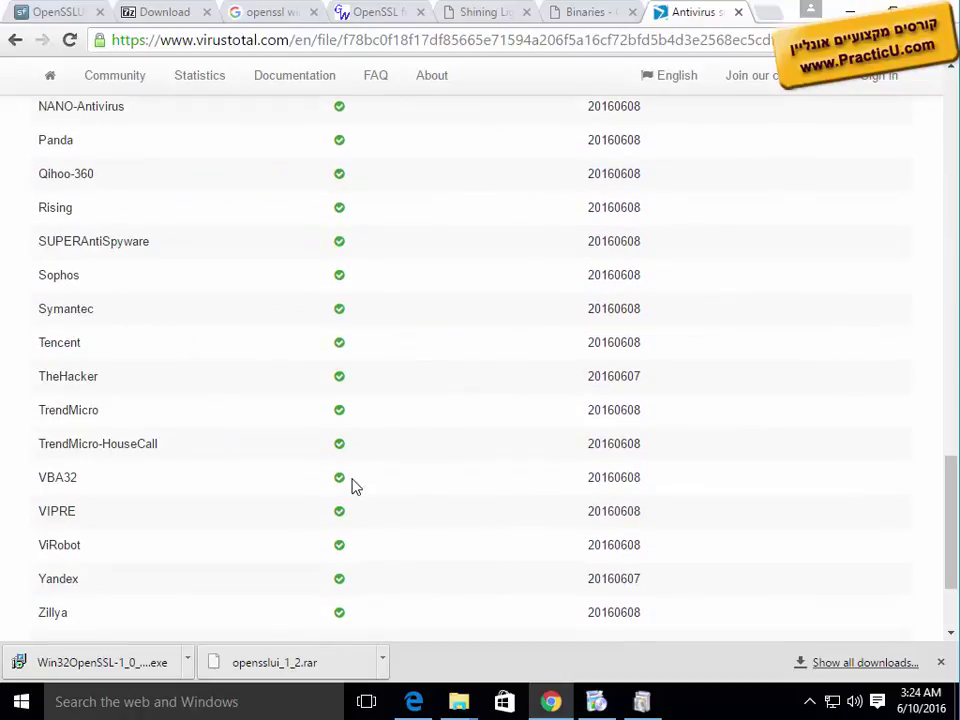
{"action": "scroll", "coordinate": [354, 486], "scroll_direction": "up", "scroll_amount": 15}
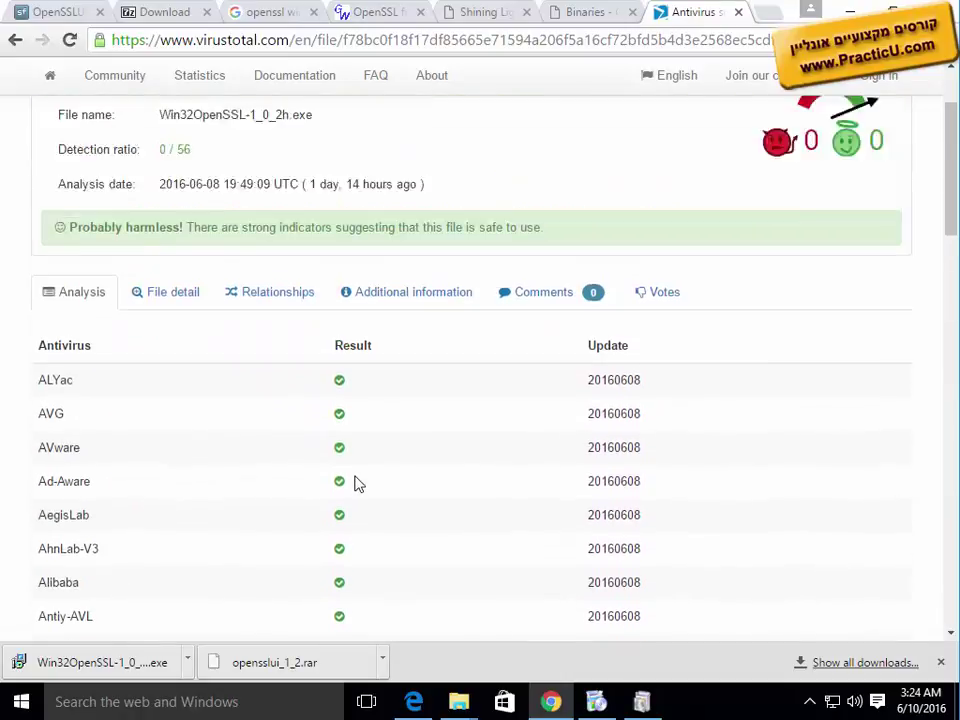
{"action": "left_click", "coordinate": [847, 12]}
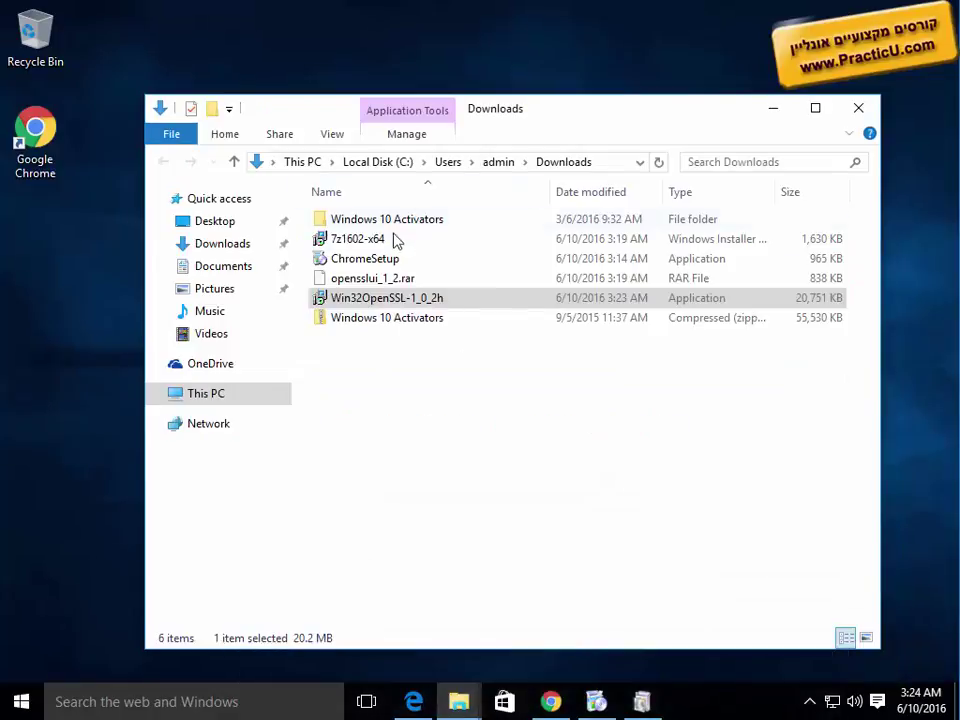
Step: Run Win32OpenSSL-1_0_2h from Downloads, allow it in UAC, and accept the licence
{"action": "left_click", "coordinate": [590, 192]}
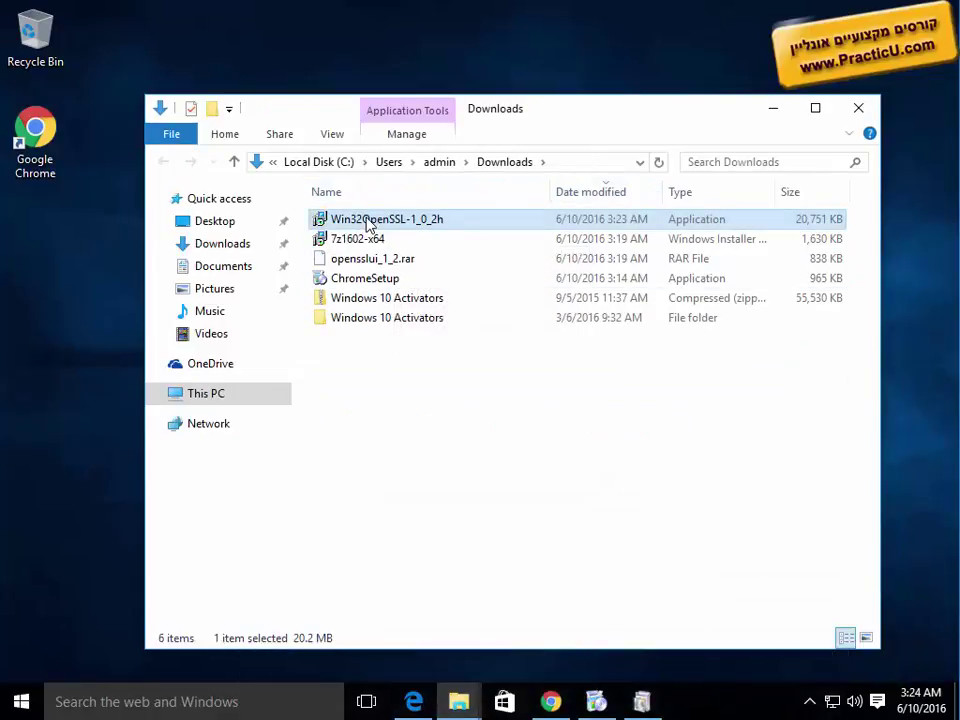
{"action": "double_click", "coordinate": [368, 224]}
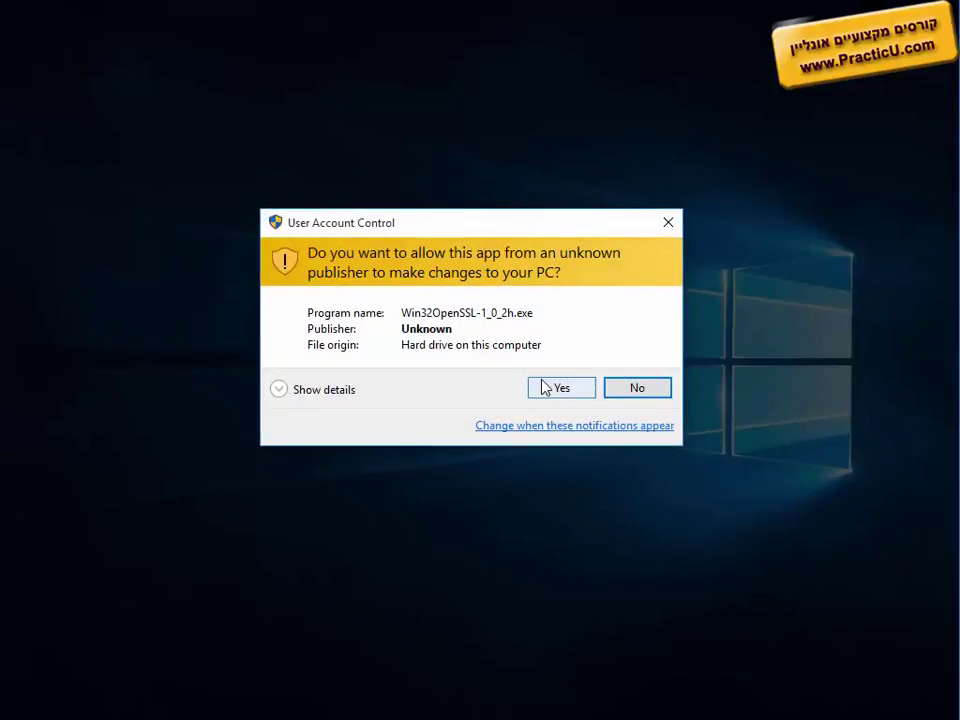
{"action": "left_click", "coordinate": [545, 388]}
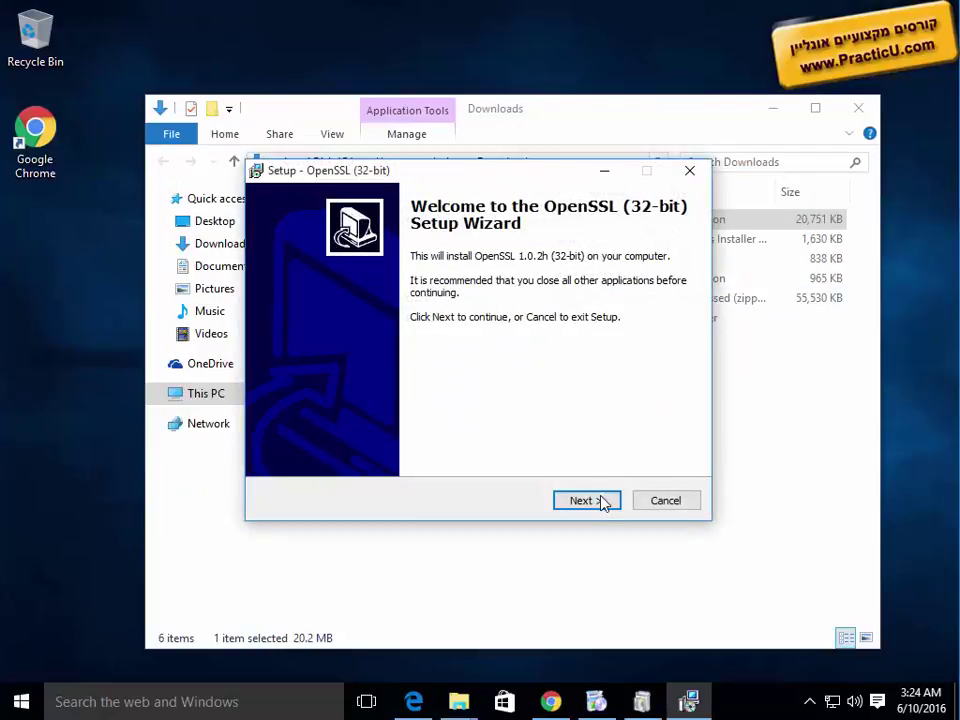
{"action": "left_click", "coordinate": [586, 500]}
{"action": "left_click", "coordinate": [410, 445]}
Step: Keep the default C:\OpenSSL-Win32 and Start Menu folders, returning to the additional tasks page
{"action": "left_click", "coordinate": [590, 500]}
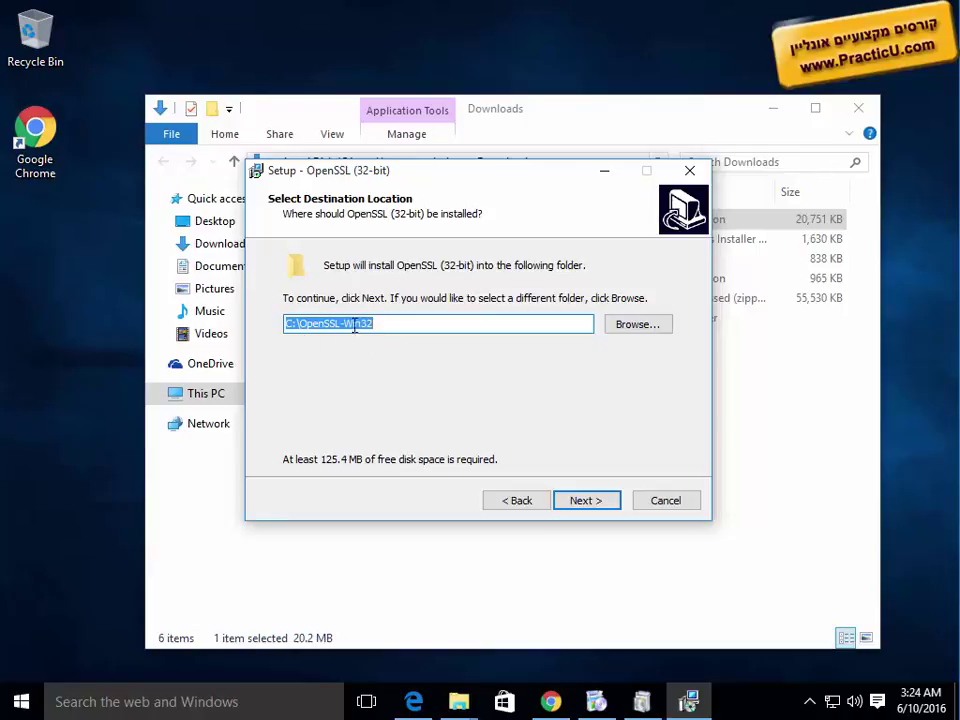
{"action": "left_click", "coordinate": [587, 500]}
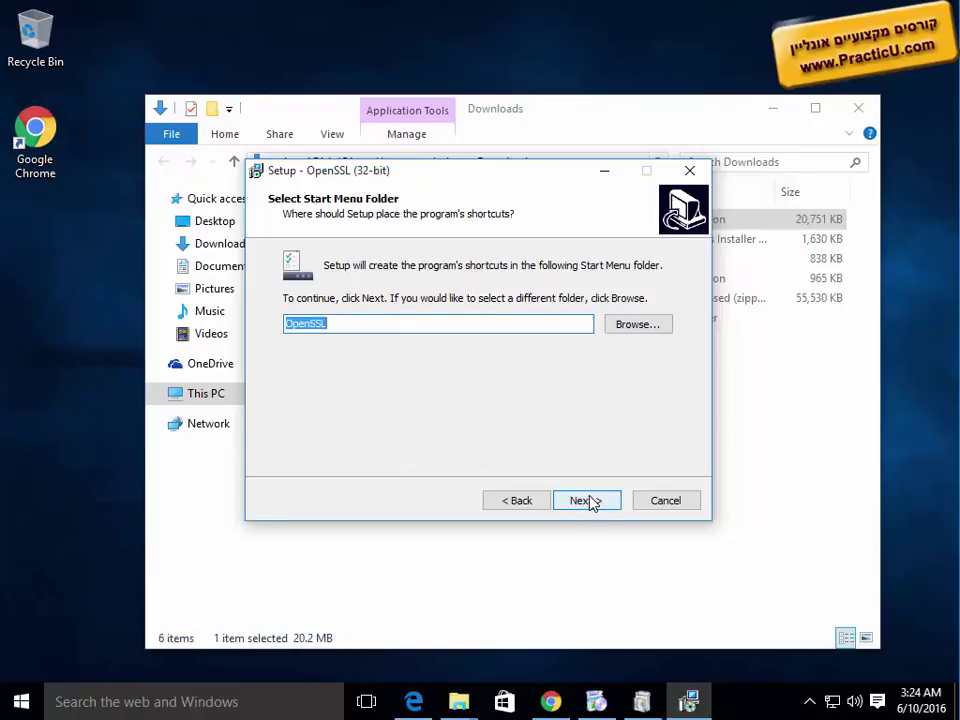
{"action": "left_click", "coordinate": [589, 501]}
{"action": "left_click", "coordinate": [590, 501]}
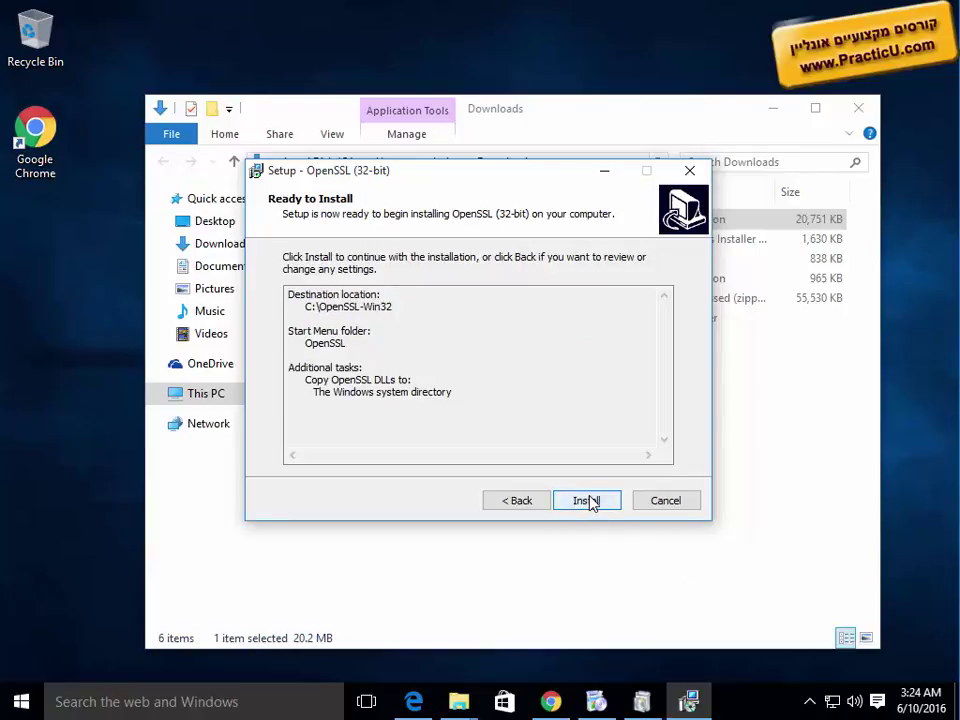
{"action": "left_click", "coordinate": [516, 506]}
{"action": "left_click", "coordinate": [552, 703]}
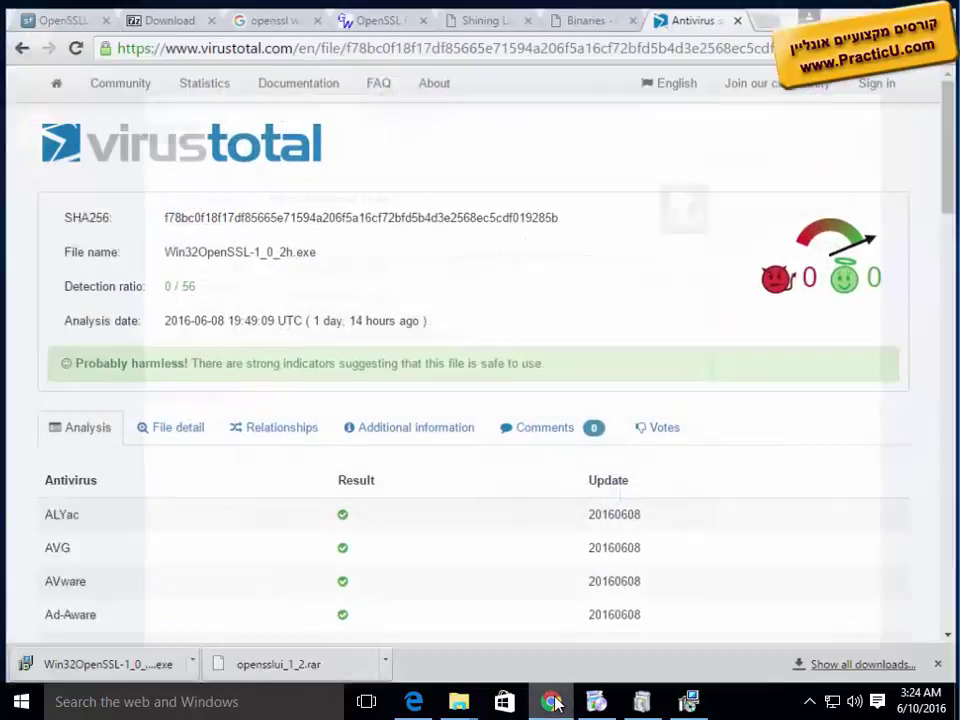
Step: Look over the OpenSSL Binaries wiki and the Win32 OpenSSL download table
{"action": "left_click", "coordinate": [575, 17]}
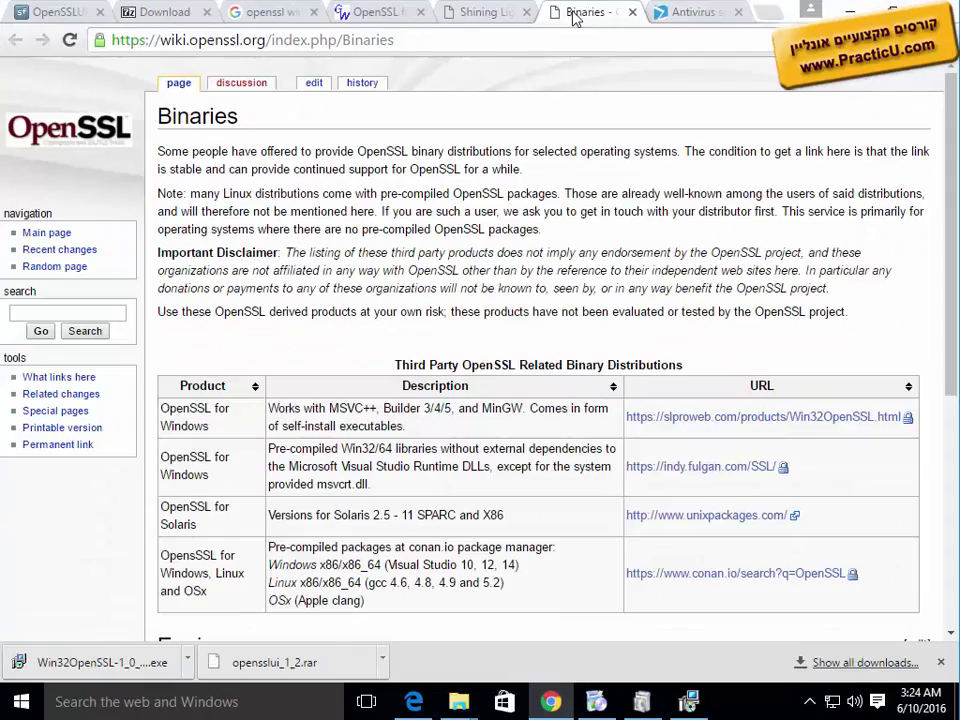
{"action": "left_click", "coordinate": [522, 12]}
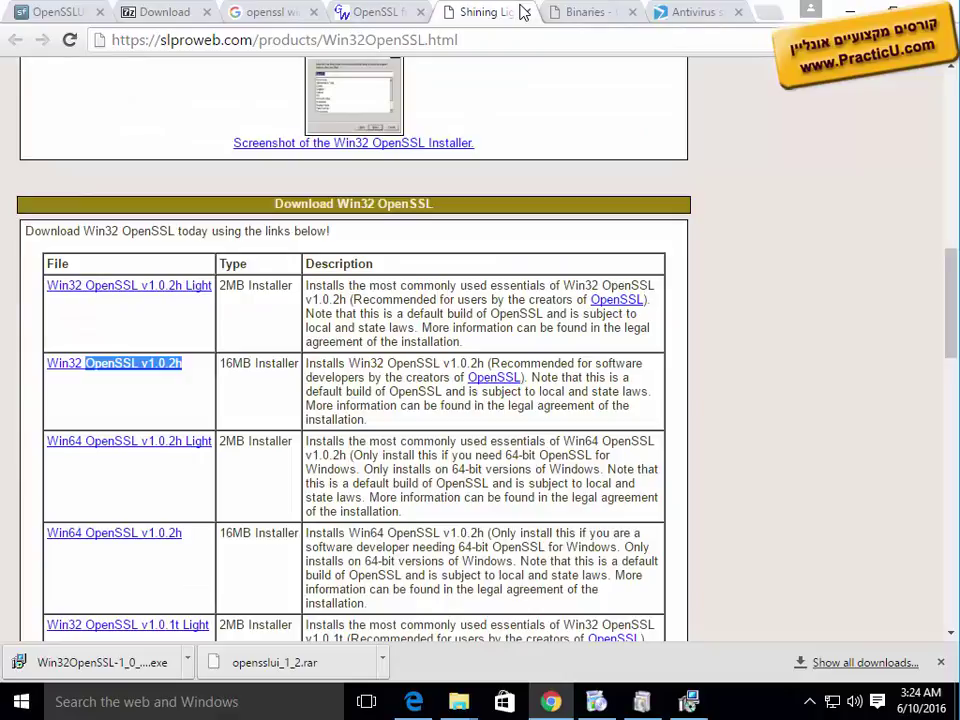
{"action": "scroll", "coordinate": [418, 360], "scroll_direction": "down", "scroll_amount": 8}
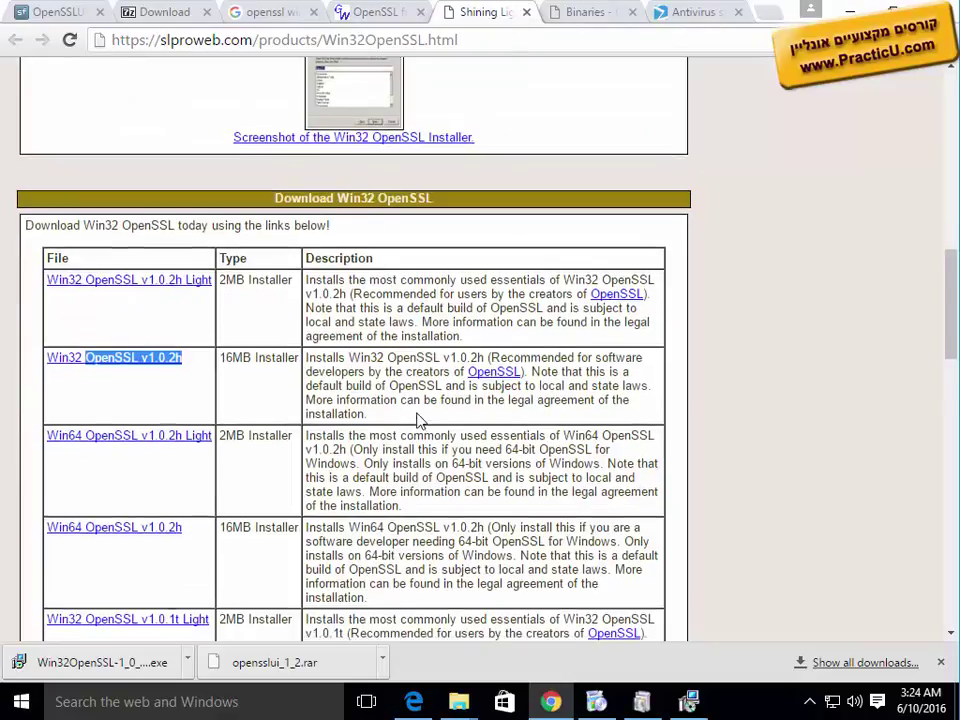
{"action": "scroll", "coordinate": [418, 413], "scroll_direction": "up", "scroll_amount": 5}
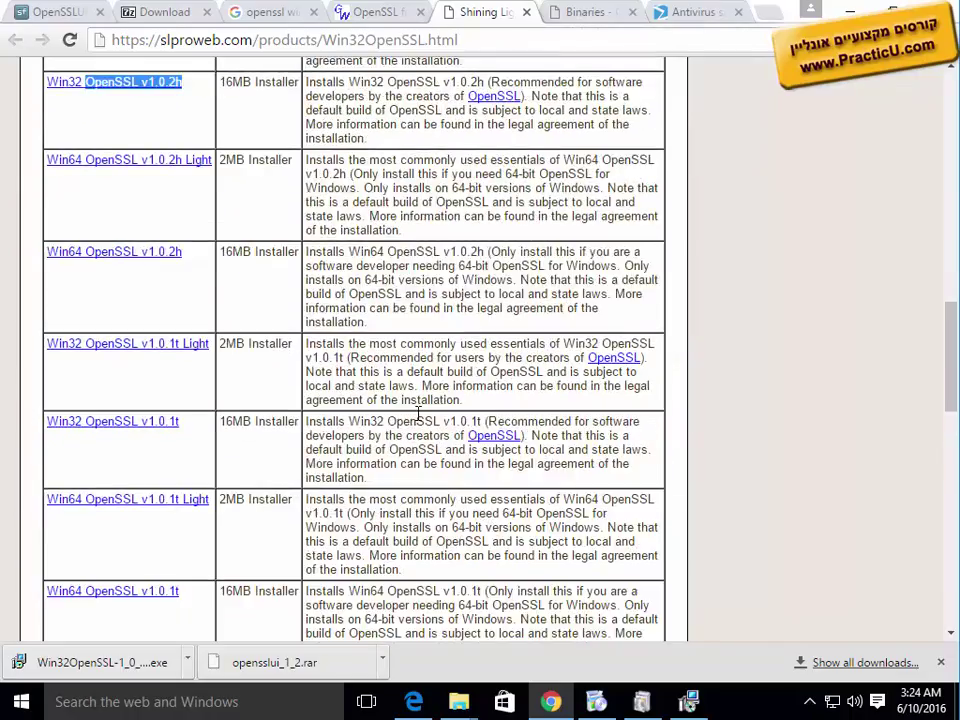
{"action": "scroll", "coordinate": [418, 413], "scroll_direction": "up", "scroll_amount": 7}
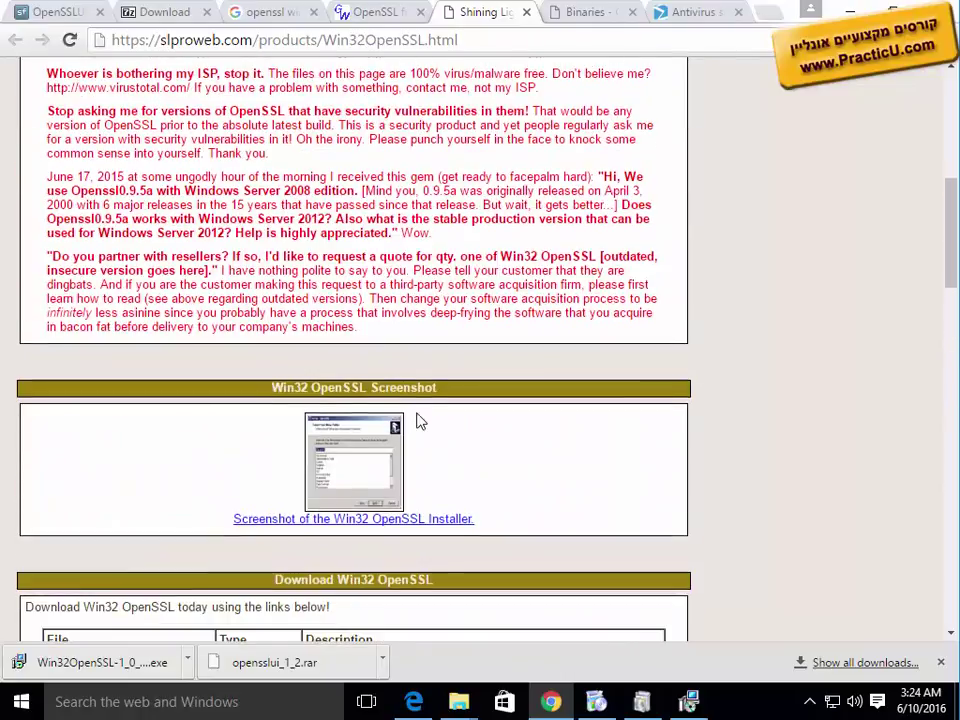
{"action": "scroll", "coordinate": [418, 413], "scroll_direction": "up", "scroll_amount": 4}
{"action": "scroll", "coordinate": [418, 413], "scroll_direction": "down", "scroll_amount": 6}
{"action": "scroll", "coordinate": [418, 413], "scroll_direction": "down", "scroll_amount": 4}
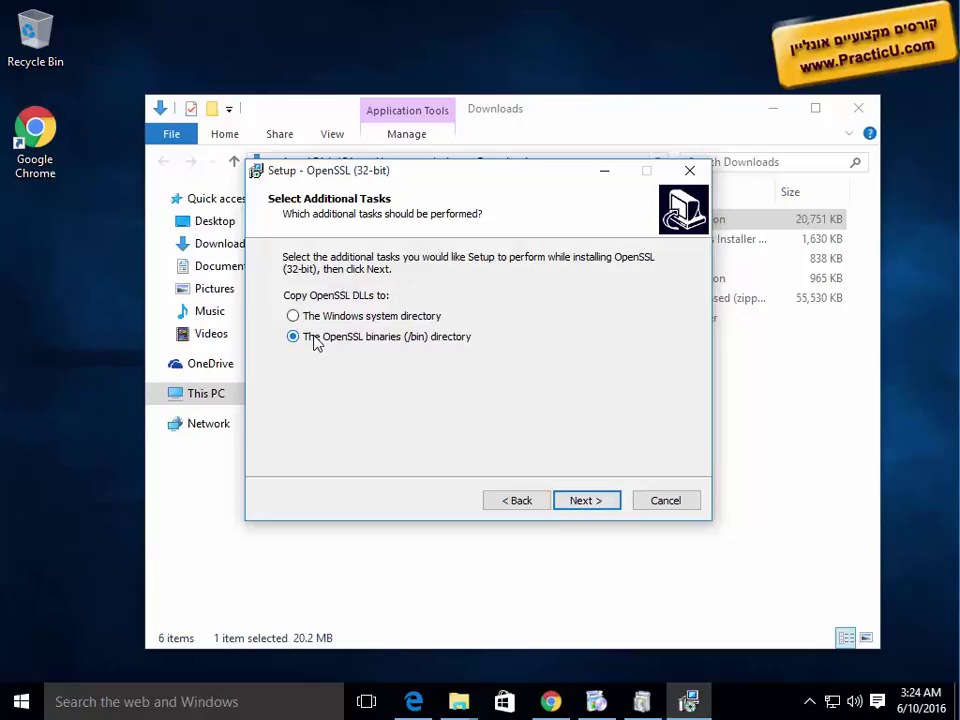
Step: Copy the OpenSSL DLLs to the OpenSSL binaries (/bin) directory and start installing
{"action": "left_click", "coordinate": [576, 506]}
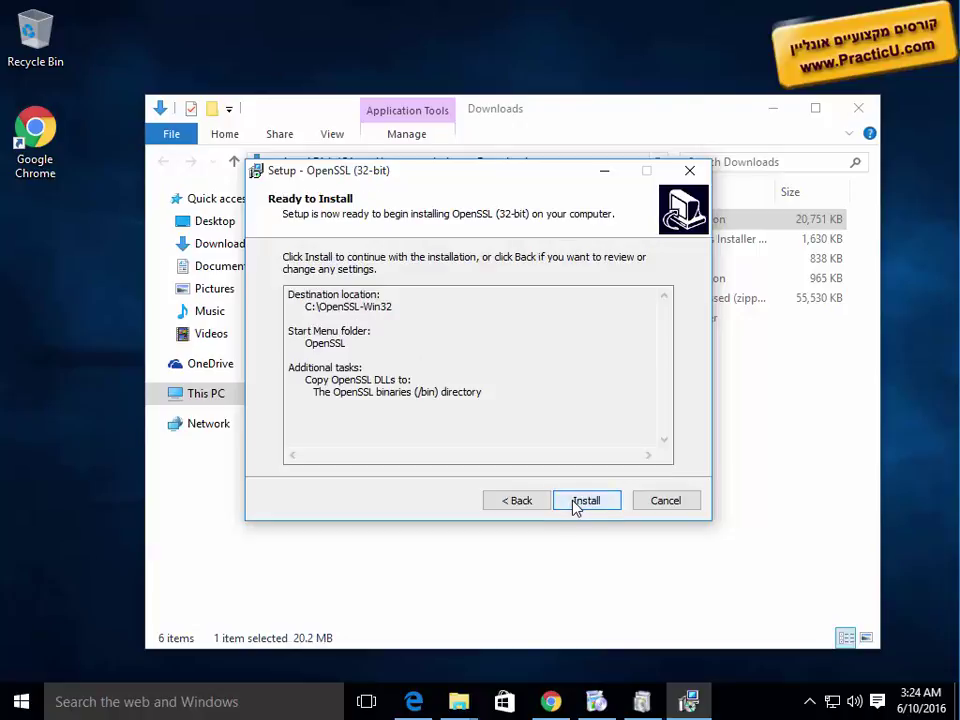
{"action": "left_click", "coordinate": [512, 503]}
{"action": "left_click", "coordinate": [395, 316]}
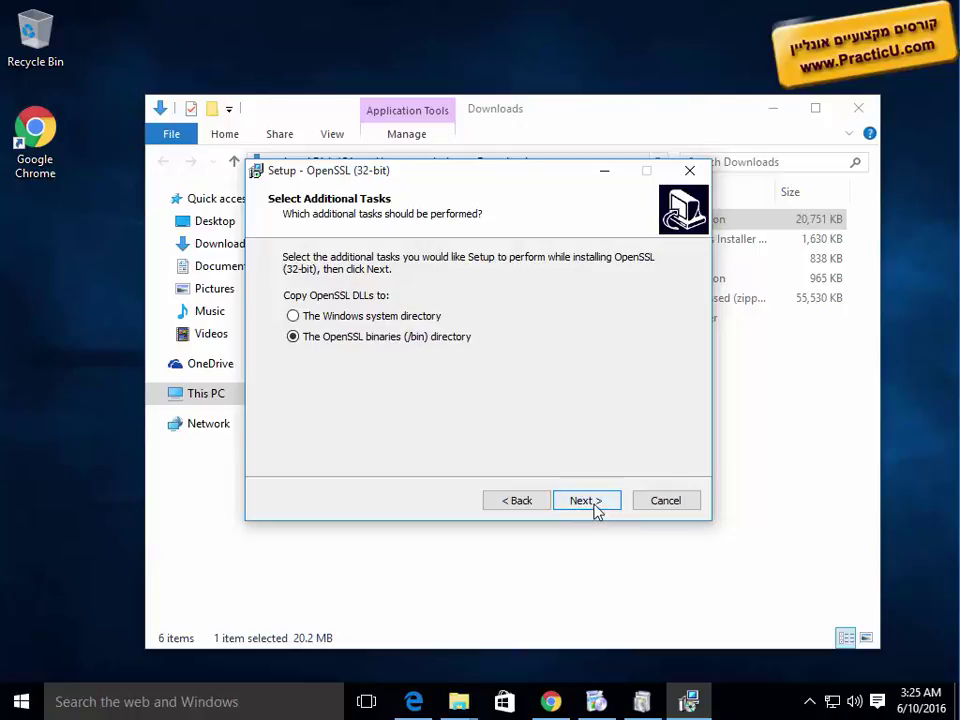
{"action": "left_click", "coordinate": [595, 504]}
{"action": "left_click", "coordinate": [595, 504]}
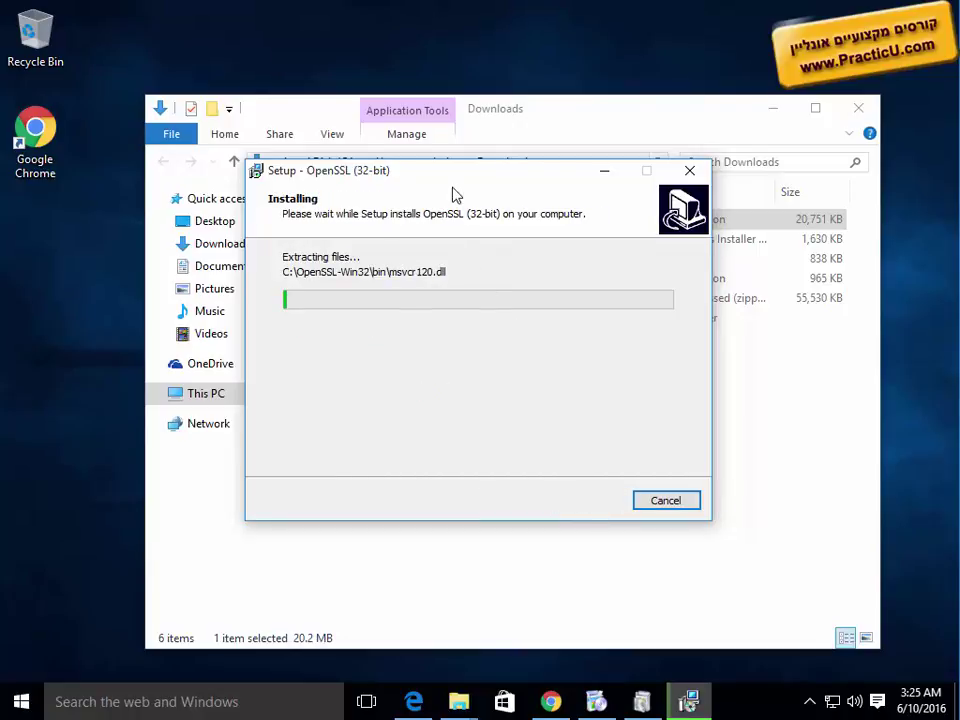
{"action": "left_click_drag", "start_coordinate": [446, 179], "coordinate": [375, 311]}
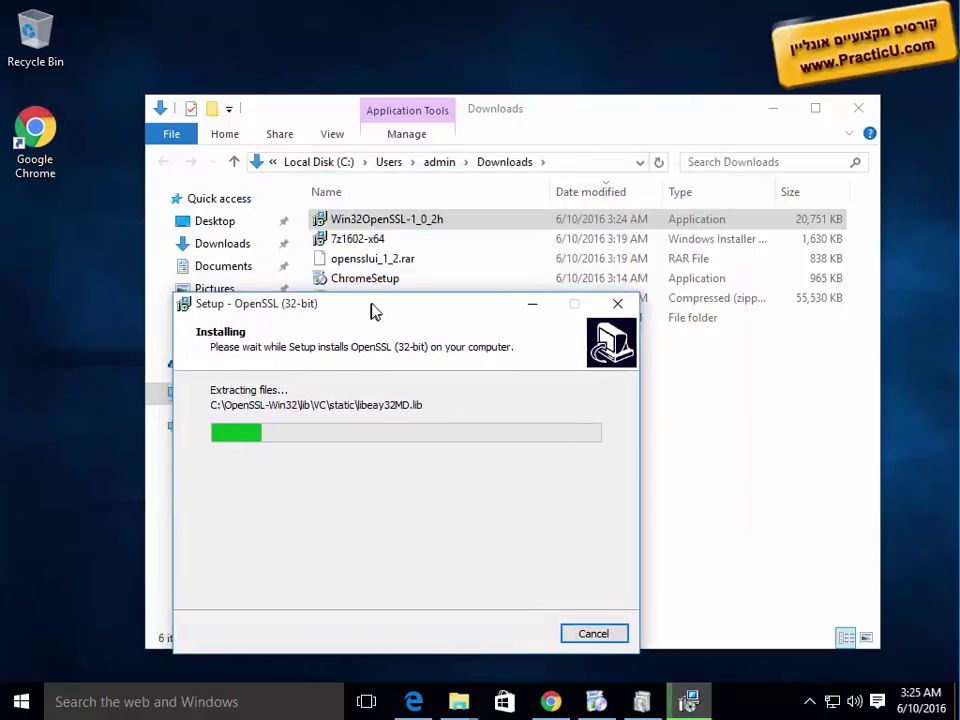
Step: Finish the OpenSSL setup wizard with the $10 donation box unticked
{"action": "left_click", "coordinate": [548, 702]}
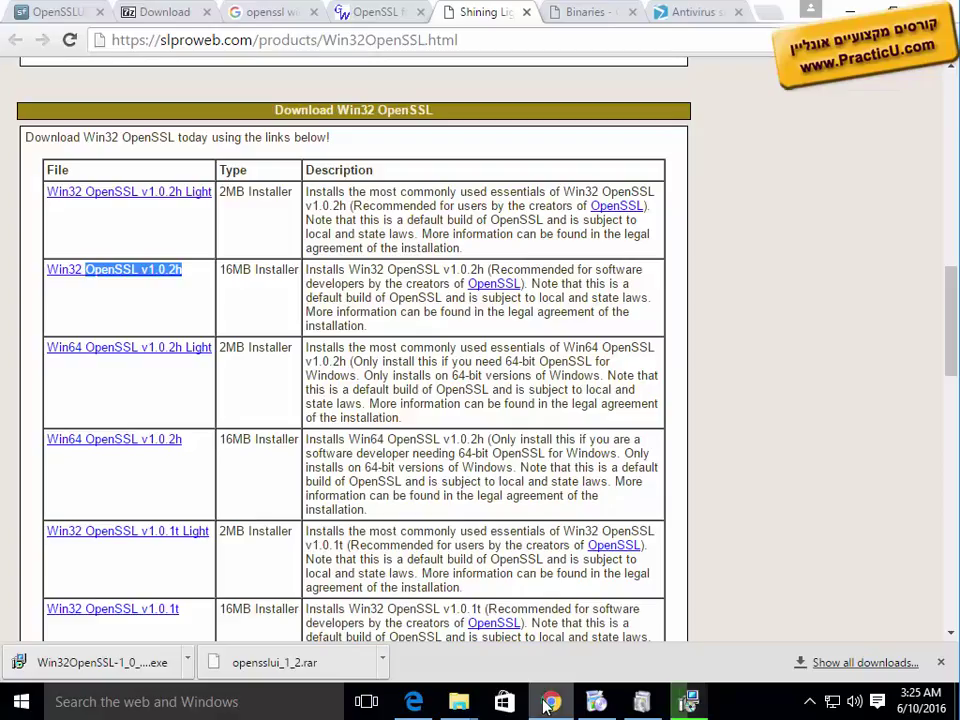
{"action": "left_click", "coordinate": [548, 702]}
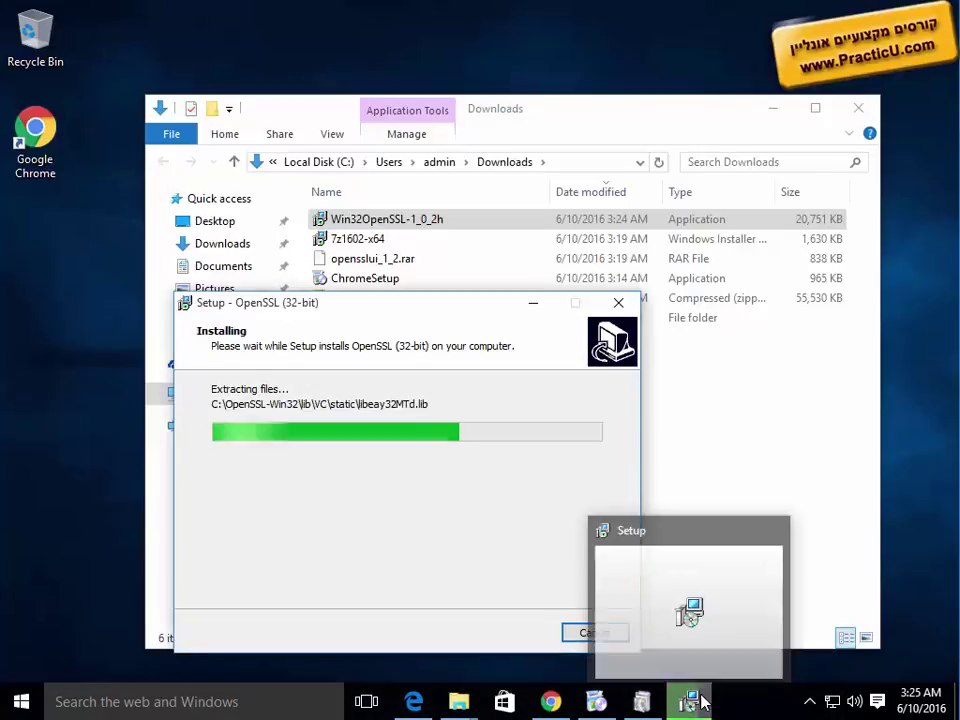
{"action": "left_click", "coordinate": [700, 700]}
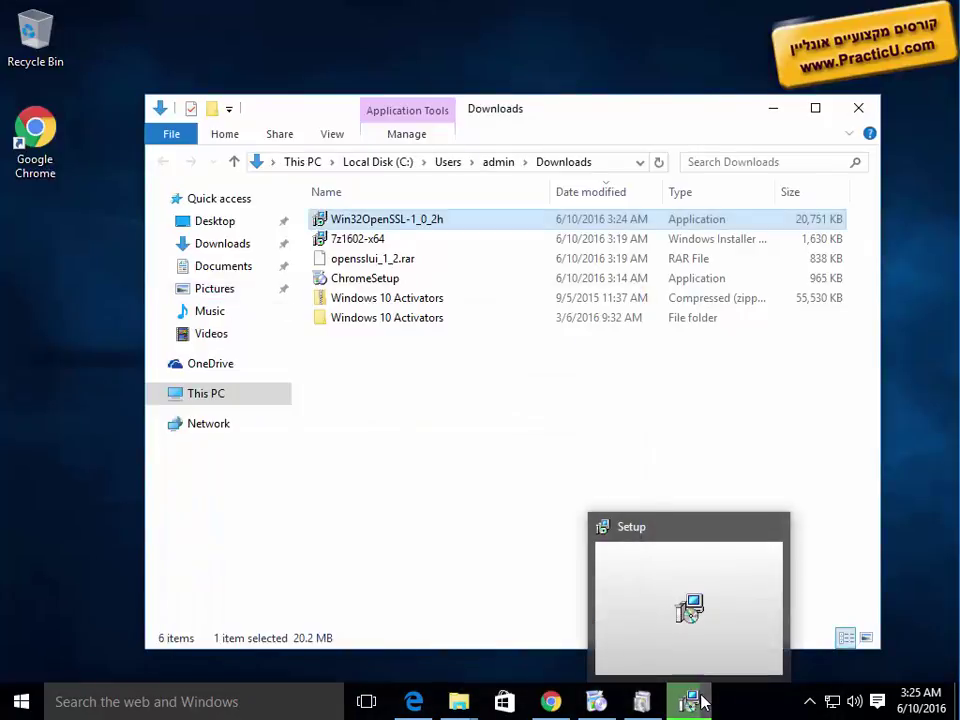
{"action": "key", "text": "alt+Tab"}
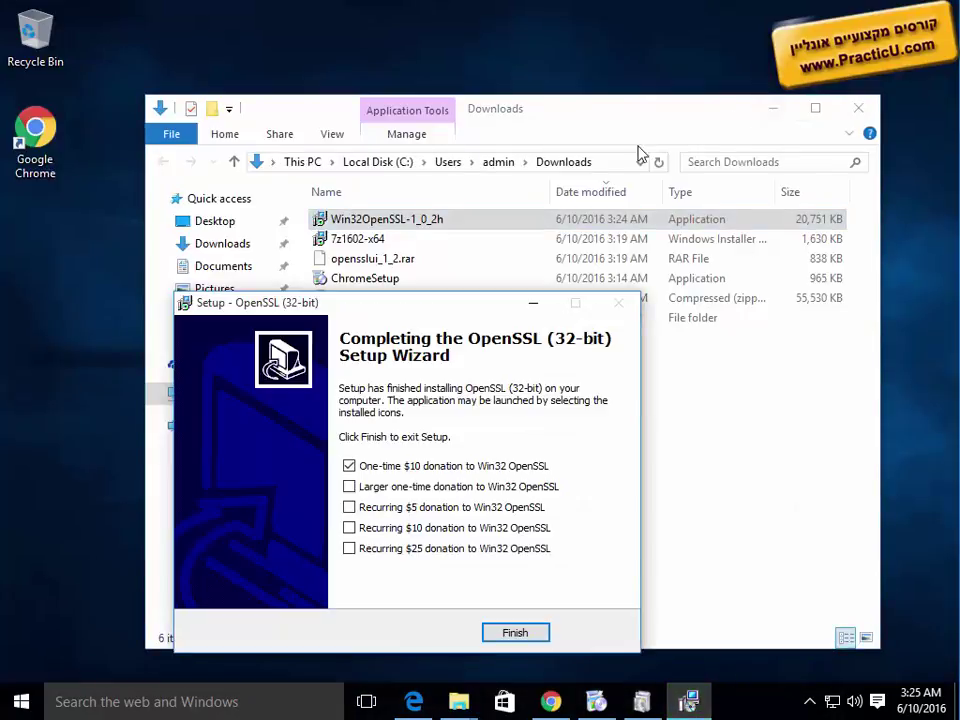
{"action": "left_click", "coordinate": [349, 466]}
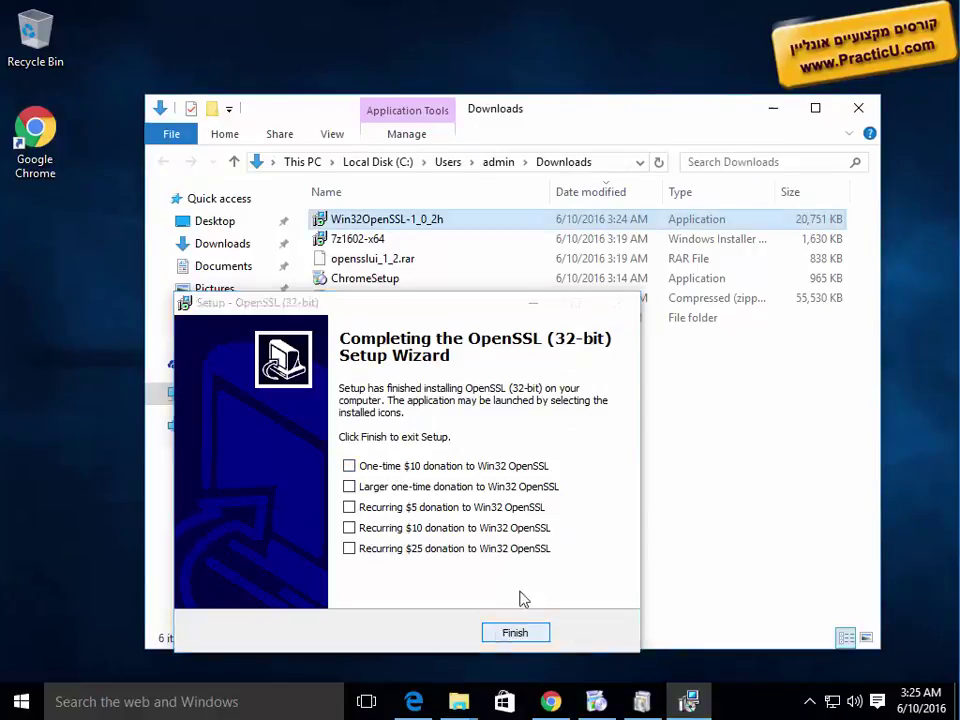
{"action": "left_click", "coordinate": [515, 632]}
Step: Go to C:\OpenSSL-Win32 in File Explorer
{"action": "left_click", "coordinate": [611, 169]}
{"action": "type", "text": "C:\\OpenSSL-Win32"}
{"action": "key", "text": "Return"}
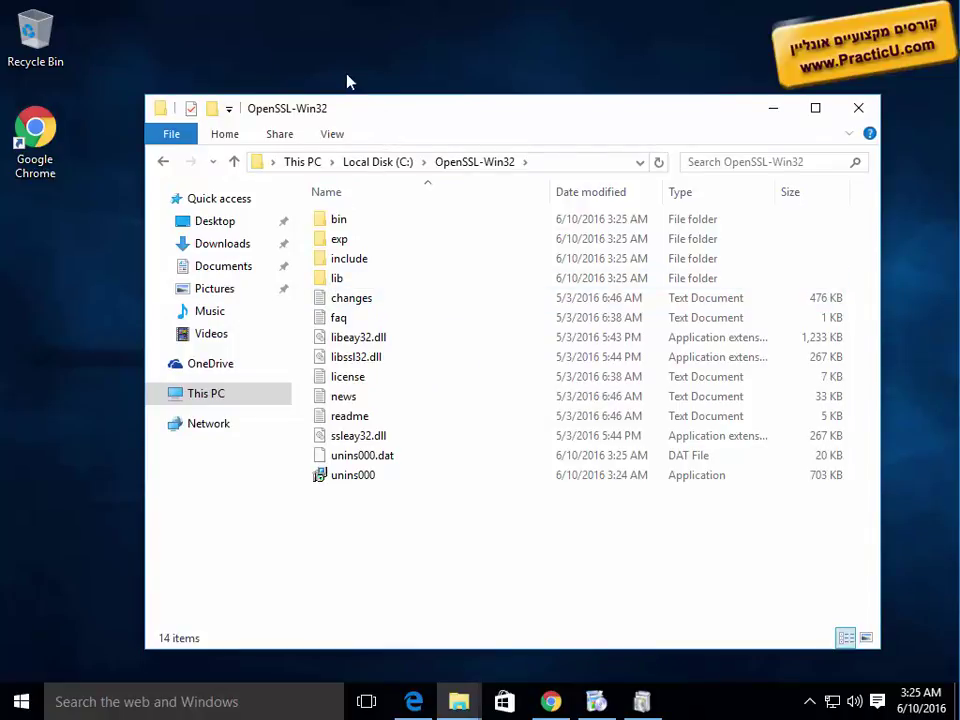
Step: Rearrange the windows, opening and dismissing the Run dialog without running anything
{"action": "left_click_drag", "start_coordinate": [332, 100], "coordinate": [292, 52]}
{"action": "left_click", "coordinate": [550, 703]}
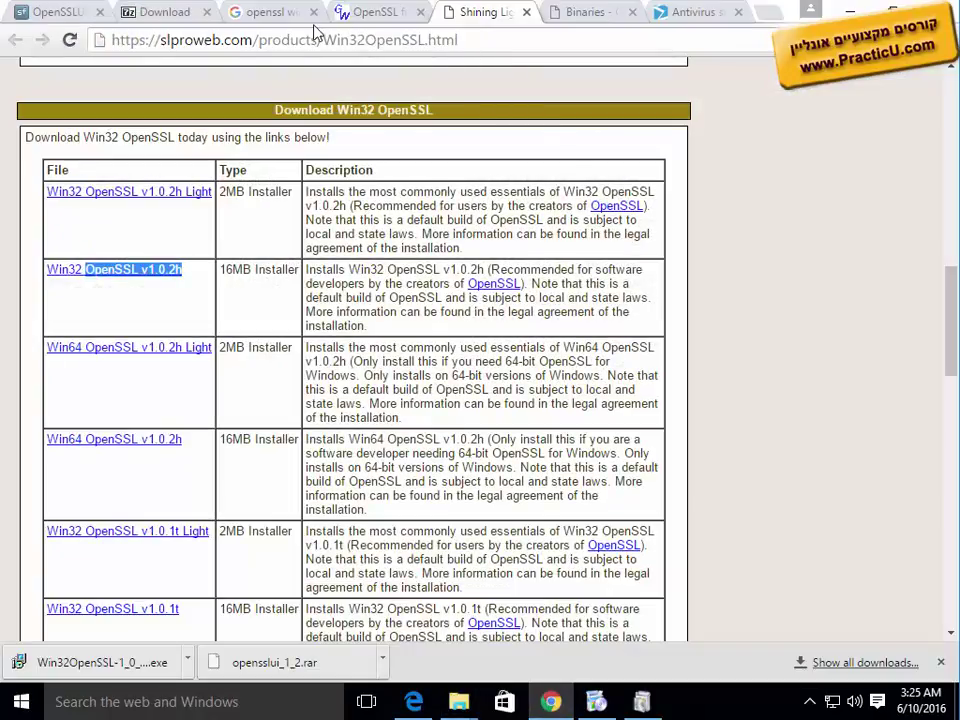
{"action": "left_click", "coordinate": [855, 10]}
{"action": "right_click", "coordinate": [21, 704]}
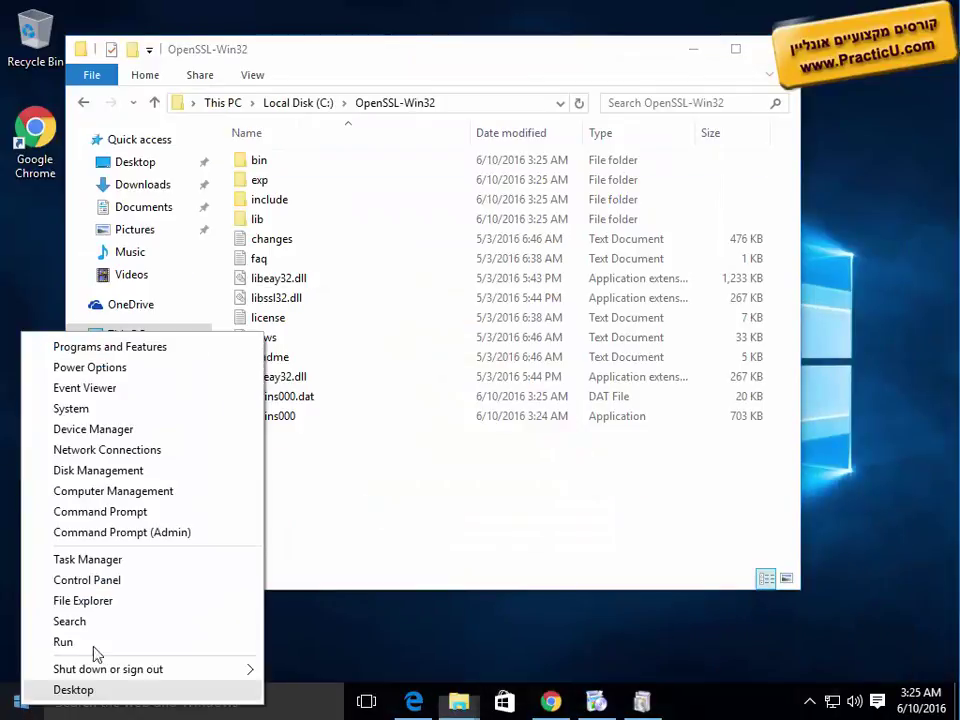
{"action": "left_click", "coordinate": [93, 644]}
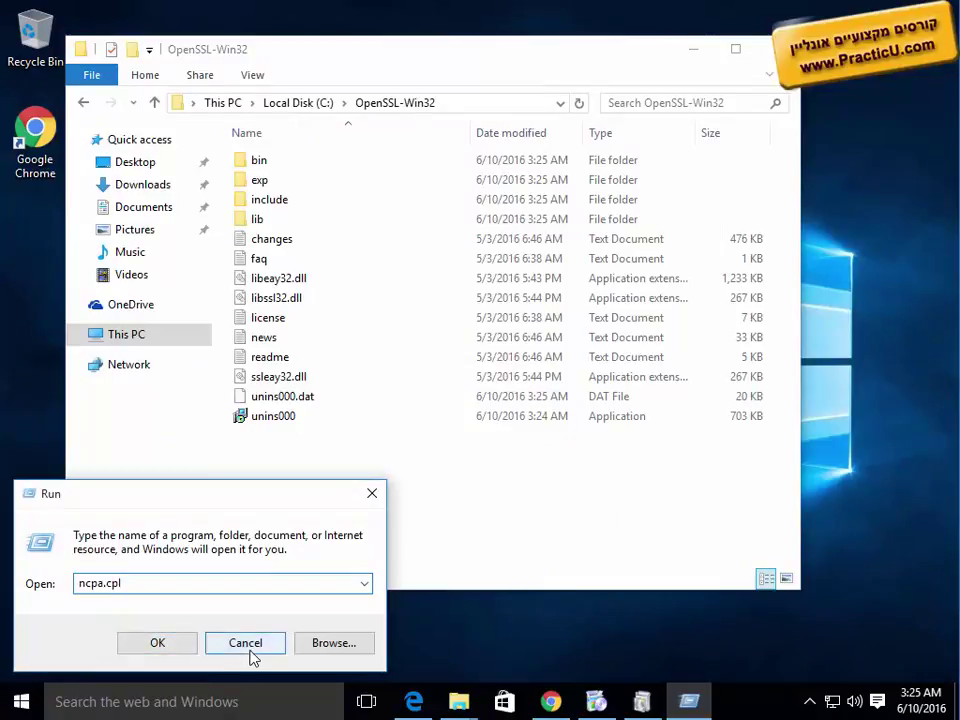
{"action": "left_click", "coordinate": [245, 645]}
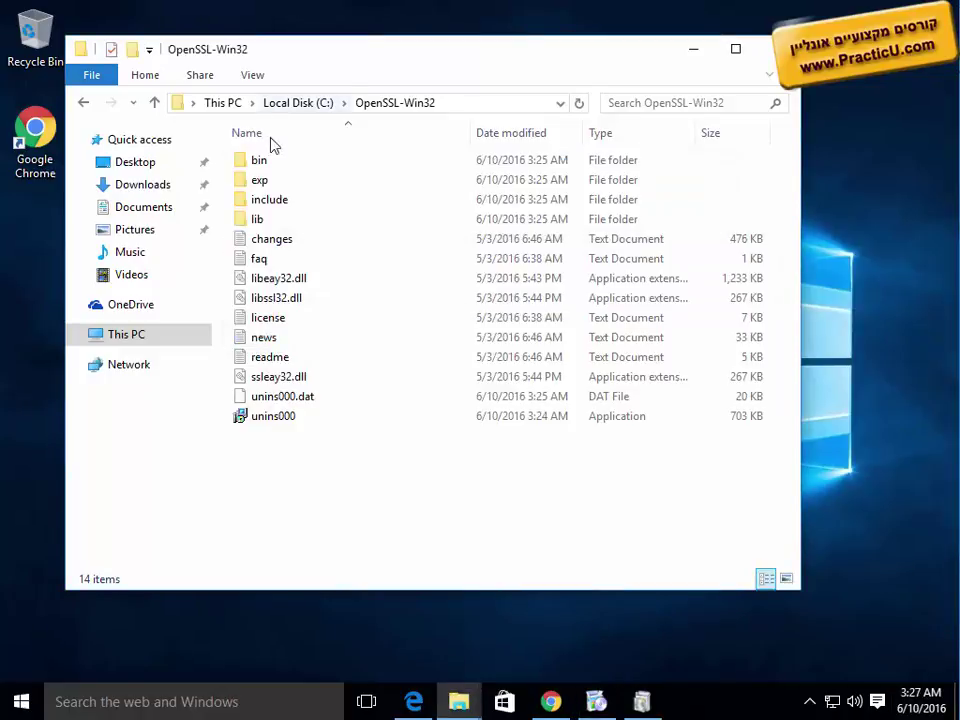
{"action": "left_click", "coordinate": [470, 107]}
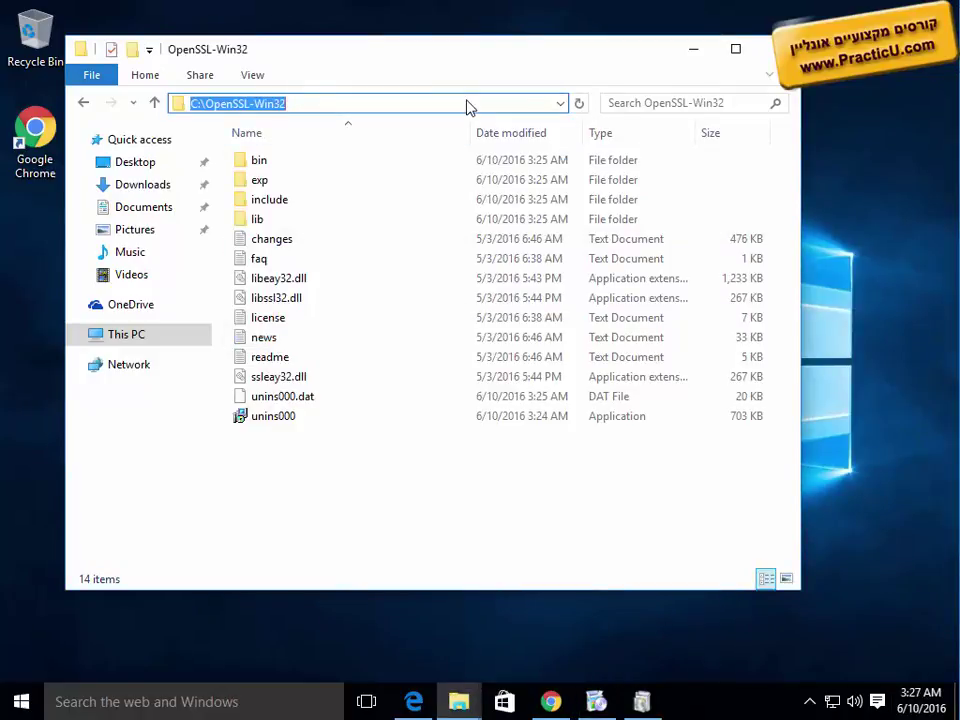
Step: Open the bin folder and launch openssl.exe
{"action": "double_click", "coordinate": [272, 163]}
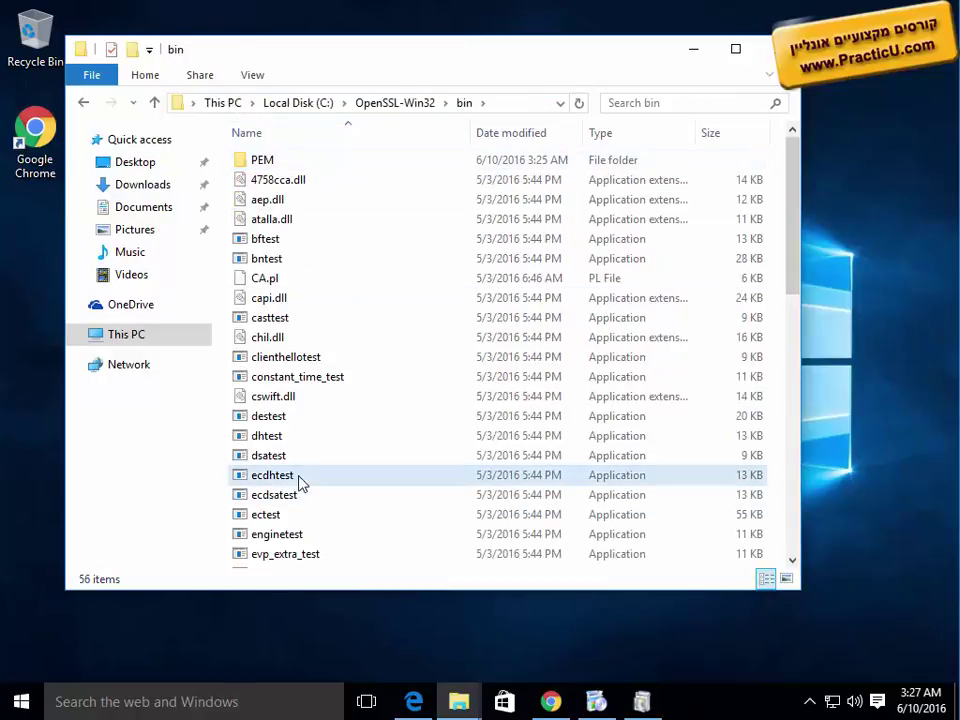
{"action": "left_click", "coordinate": [300, 484]}
{"action": "key", "text": "o"}
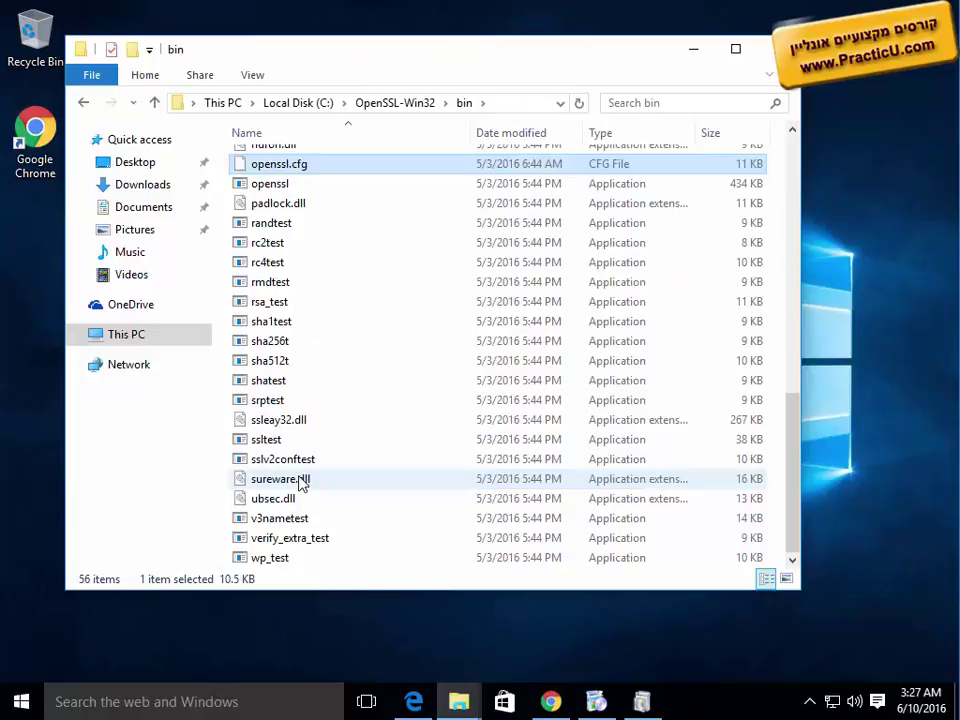
{"action": "key", "text": "Down"}
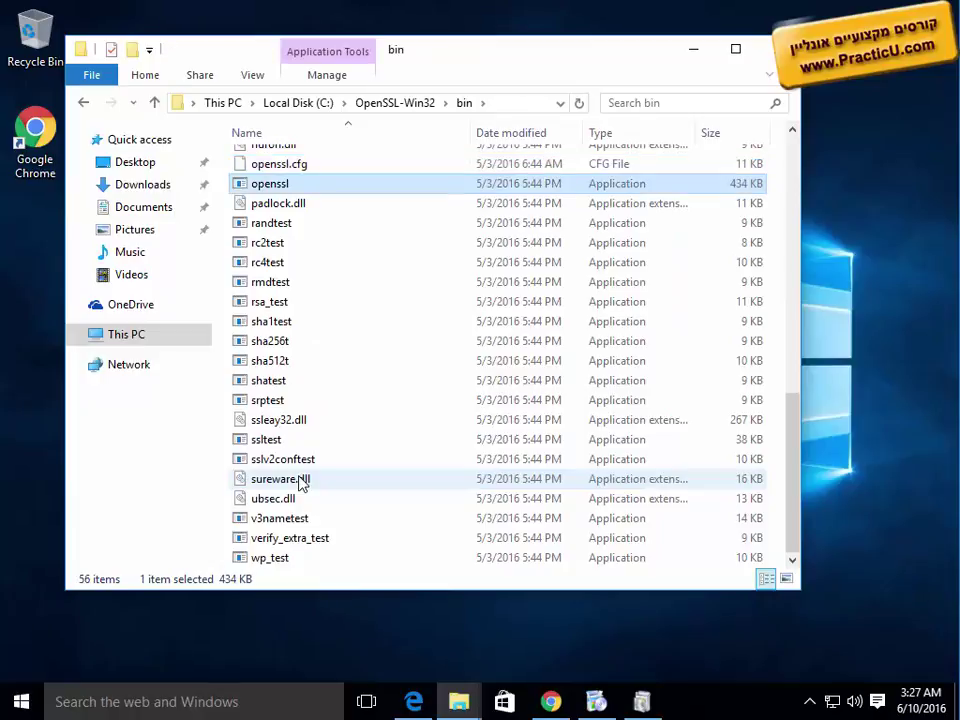
{"action": "key", "text": "Return"}
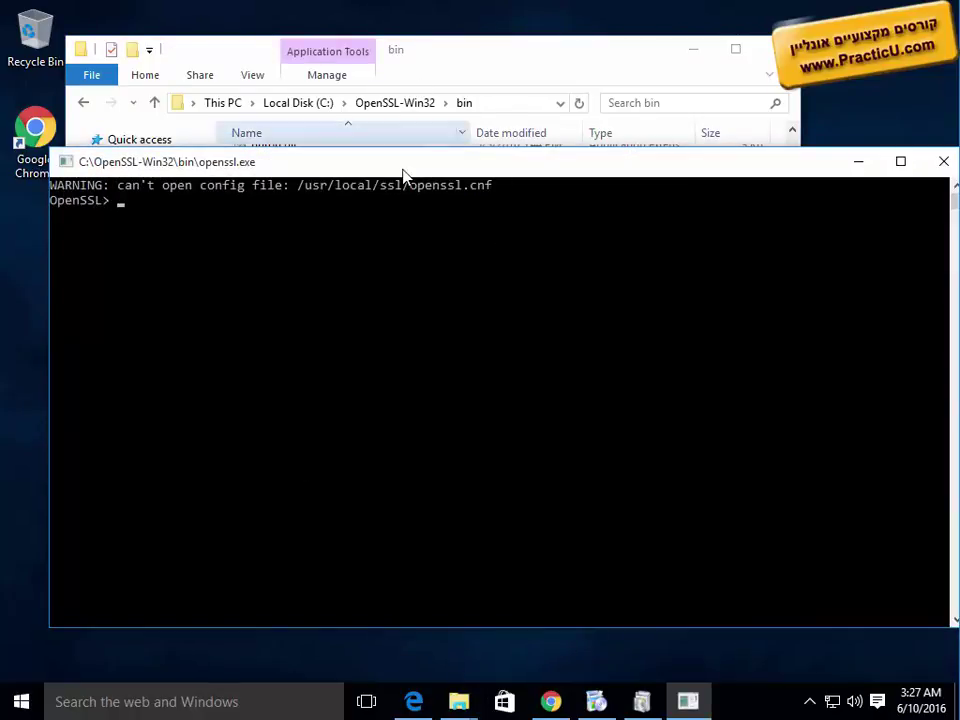
Step: Enter 'help' at the OpenSSL> prompt to list available commands
{"action": "left_click_drag", "start_coordinate": [403, 171], "coordinate": [430, 205]}
{"action": "type", "text": "help"}
{"action": "key", "text": "Return"}
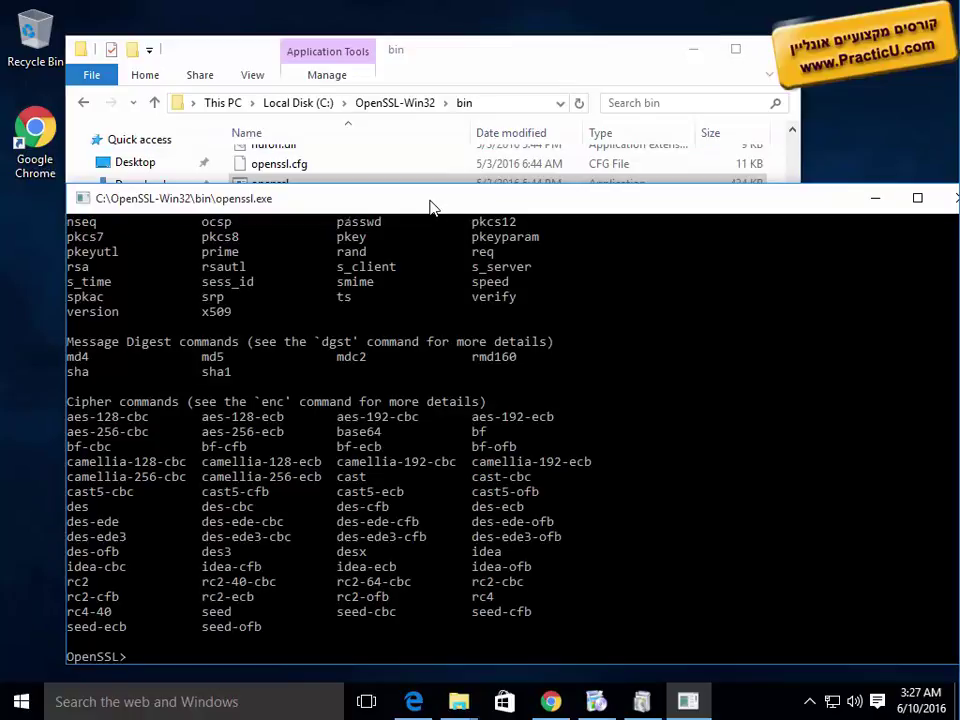
Step: Highlight the ca, x509 and genrsa entries among the standard commands
{"action": "scroll", "coordinate": [365, 537], "scroll_direction": "up", "scroll_amount": 4}
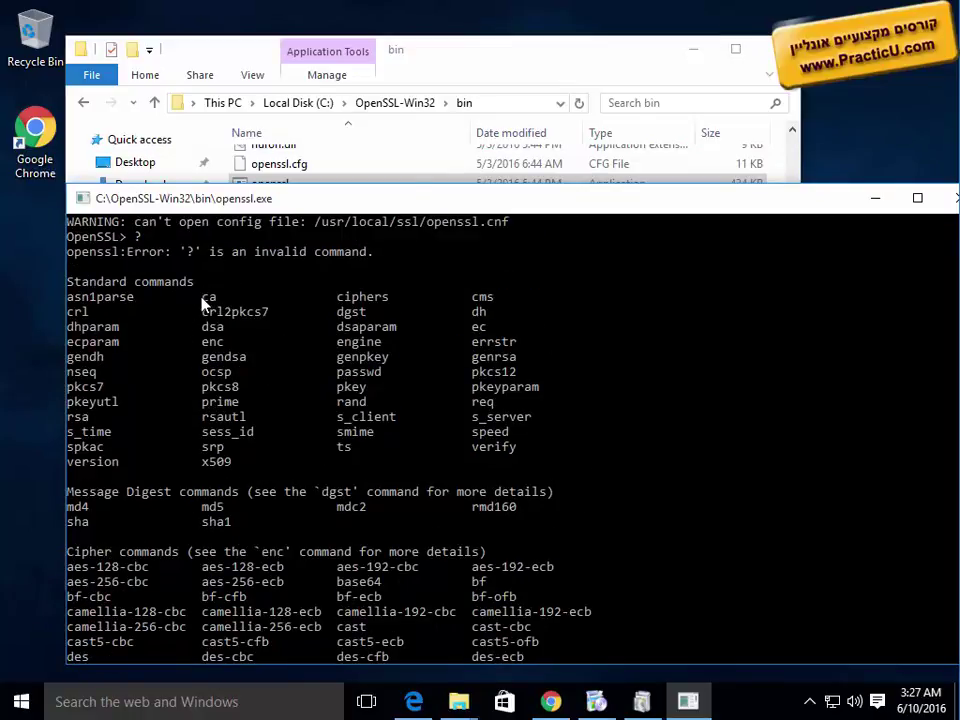
{"action": "left_click_drag", "start_coordinate": [201, 299], "coordinate": [224, 300]}
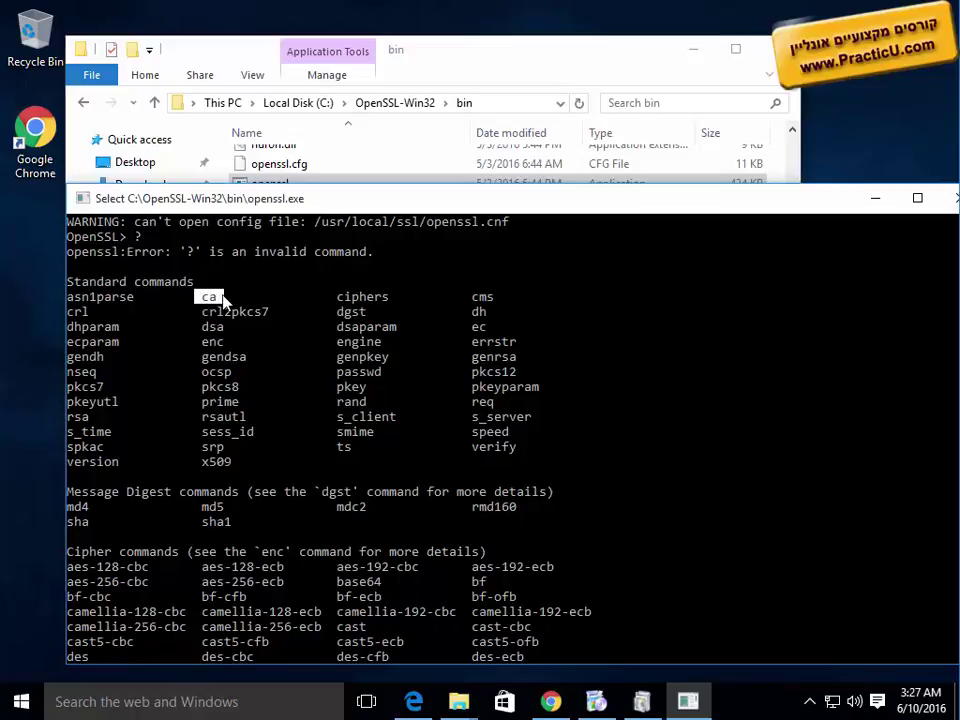
{"action": "left_click_drag", "start_coordinate": [197, 462], "coordinate": [220, 462]}
{"action": "left_click_drag", "start_coordinate": [473, 357], "coordinate": [520, 362]}
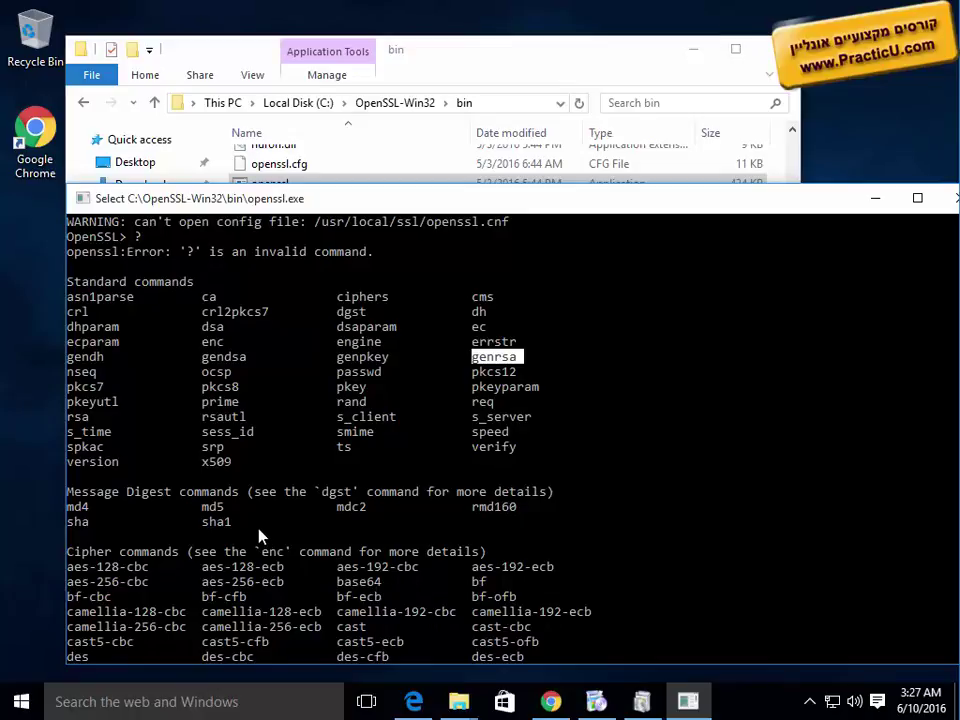
{"action": "scroll", "coordinate": [258, 537], "scroll_direction": "down", "scroll_amount": 4}
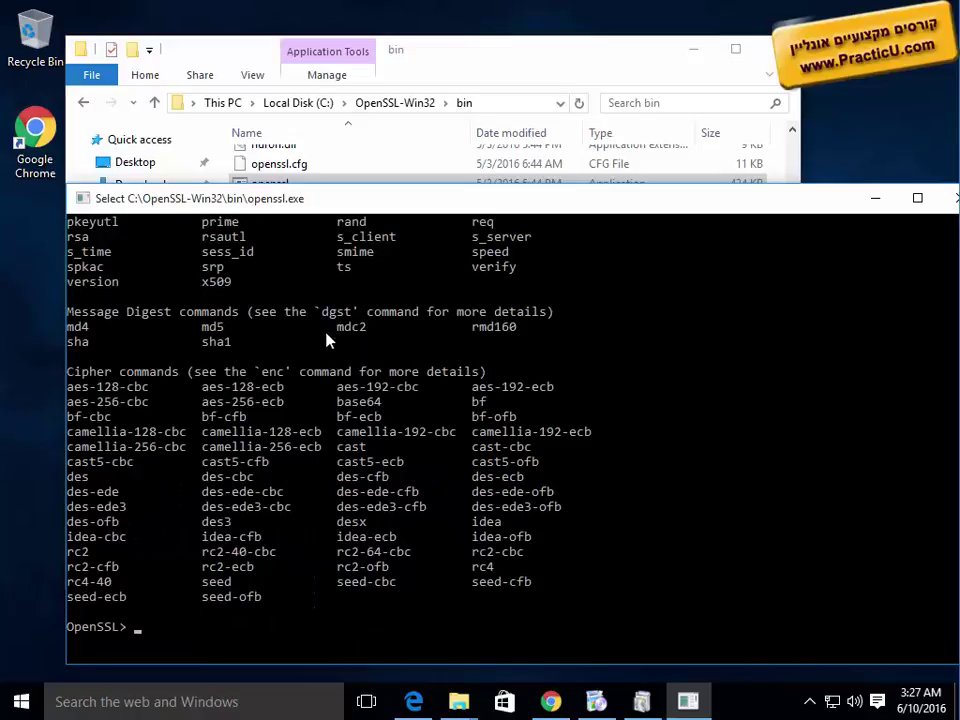
{"action": "scroll", "coordinate": [325, 373], "scroll_direction": "up", "scroll_amount": 4}
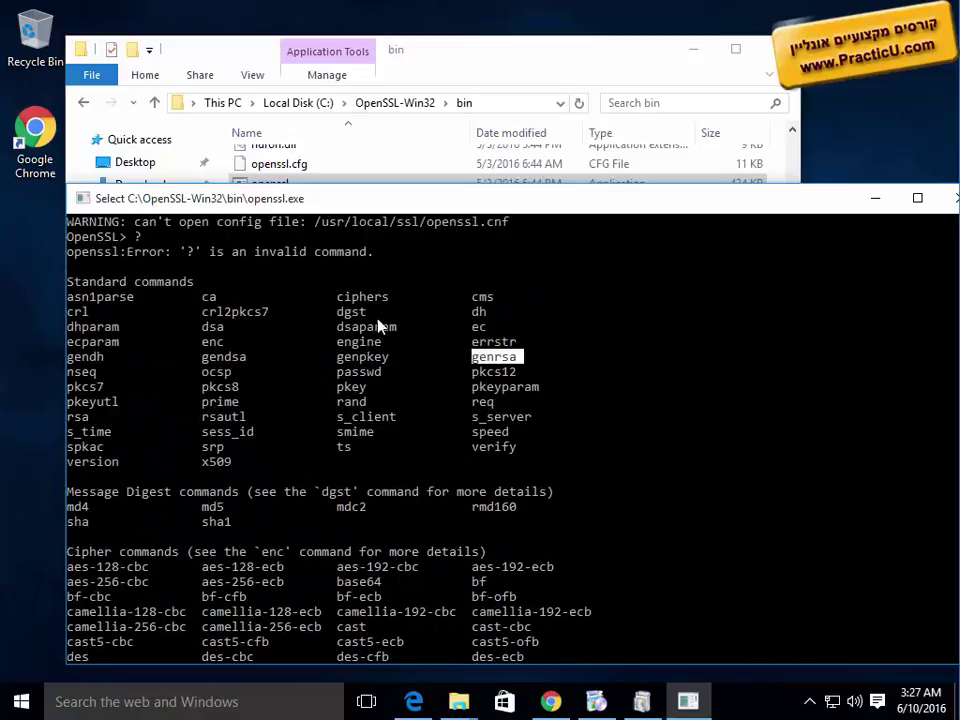
{"action": "left_click_drag", "start_coordinate": [843, 202], "coordinate": [768, 206]}
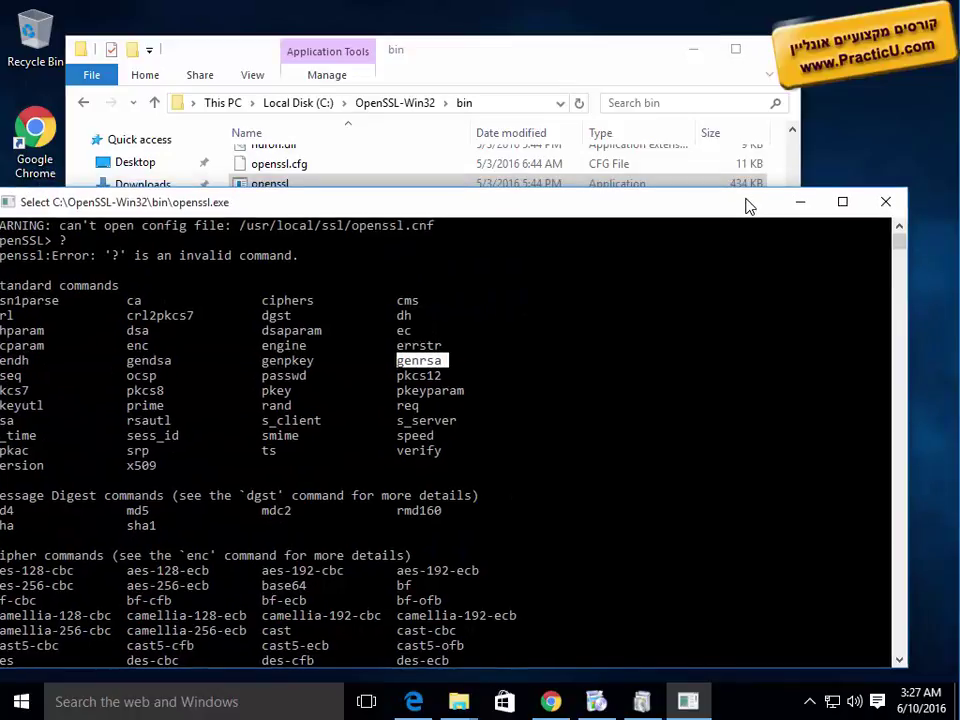
Step: Close the OpenSSL console and return to the OpenSSLUI SourceForge page showing its download summary
{"action": "left_click", "coordinate": [884, 204]}
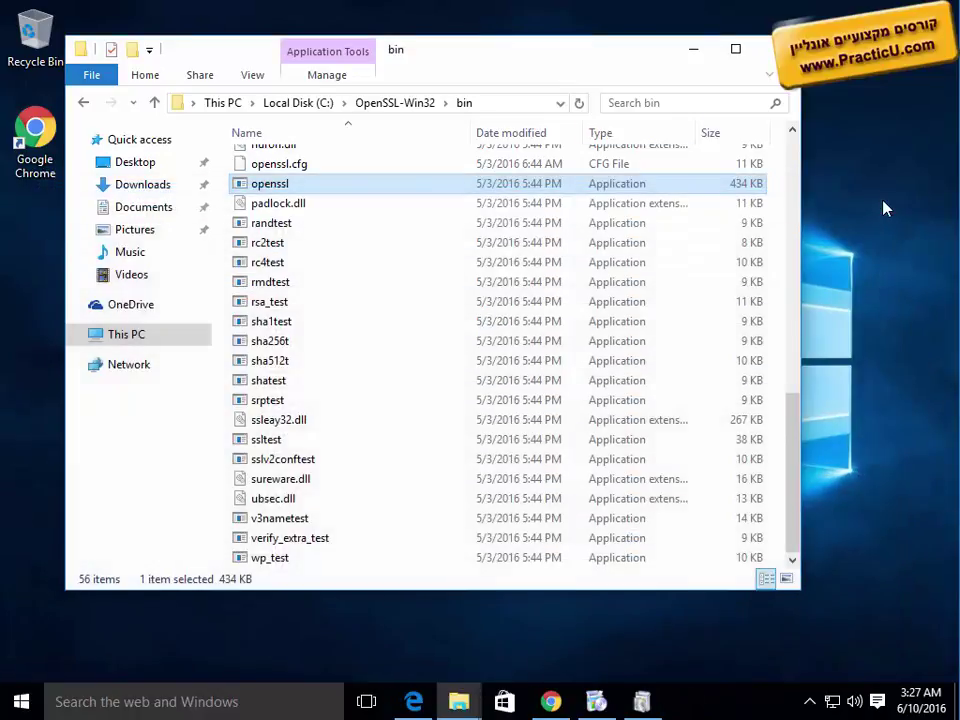
{"action": "left_click", "coordinate": [551, 701]}
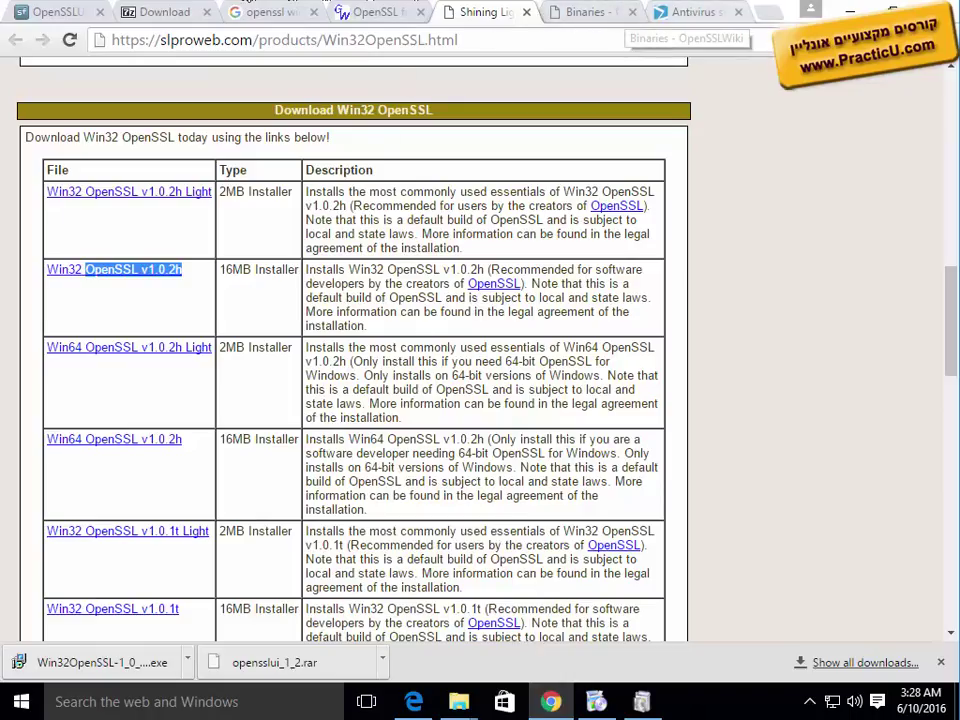
{"action": "left_click", "coordinate": [152, 20]}
{"action": "left_click", "coordinate": [42, 17]}
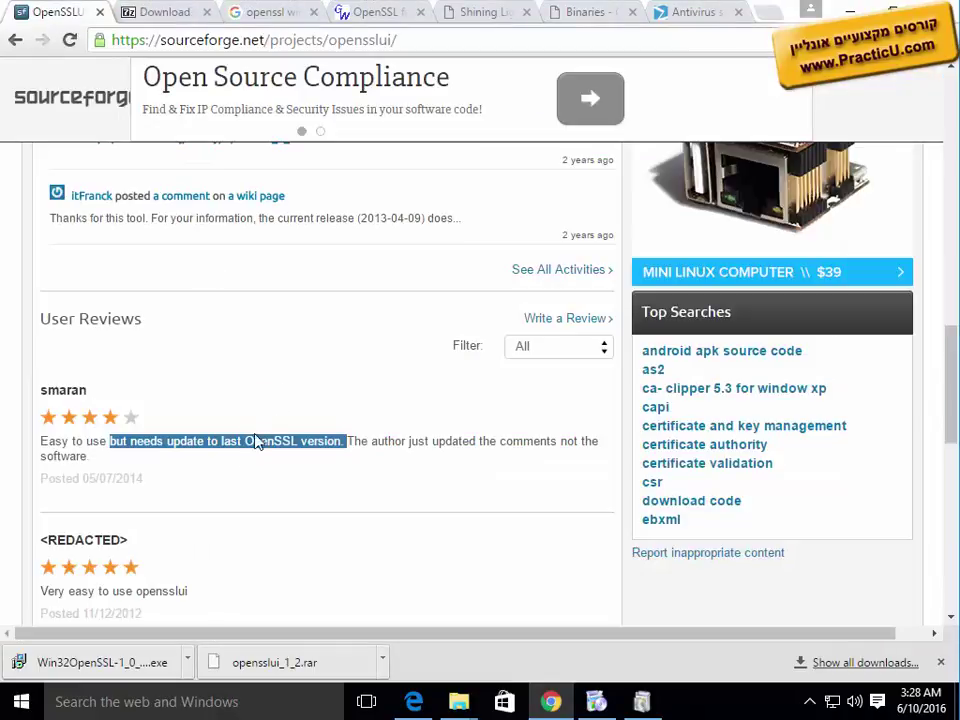
{"action": "scroll", "coordinate": [243, 448], "scroll_direction": "up", "scroll_amount": 8}
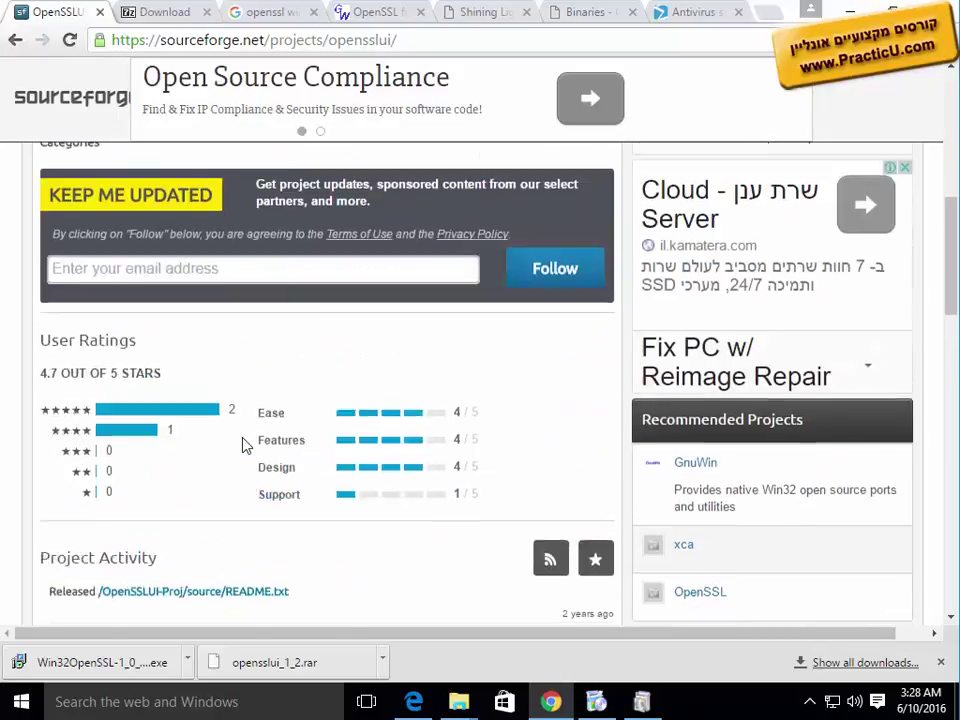
{"action": "scroll", "coordinate": [243, 445], "scroll_direction": "up", "scroll_amount": 4}
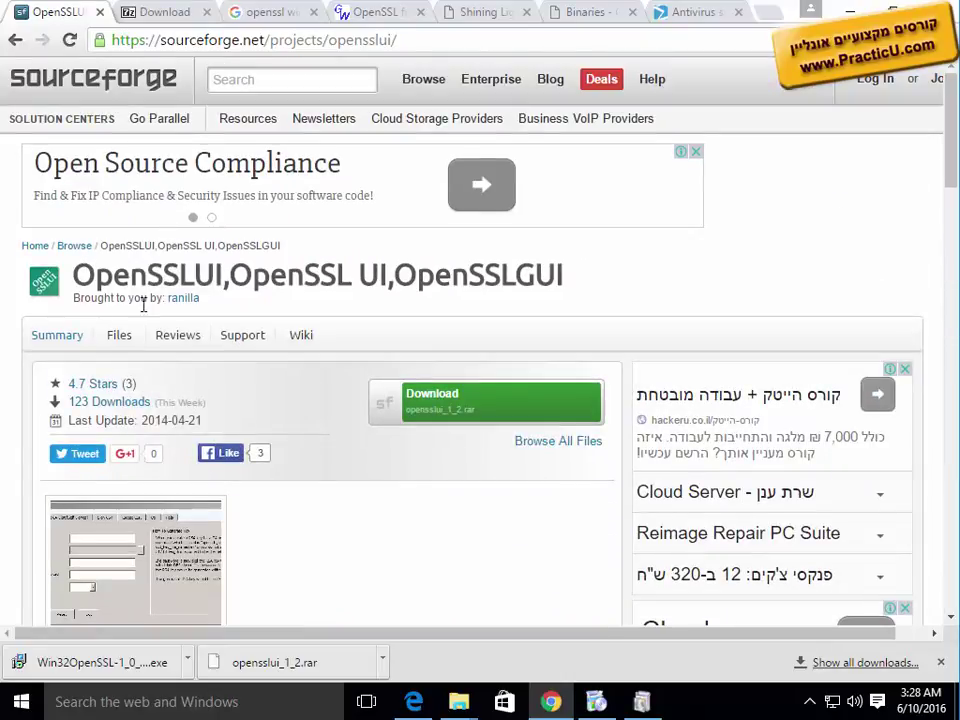
{"action": "scroll", "coordinate": [123, 521], "scroll_direction": "down", "scroll_amount": 1}
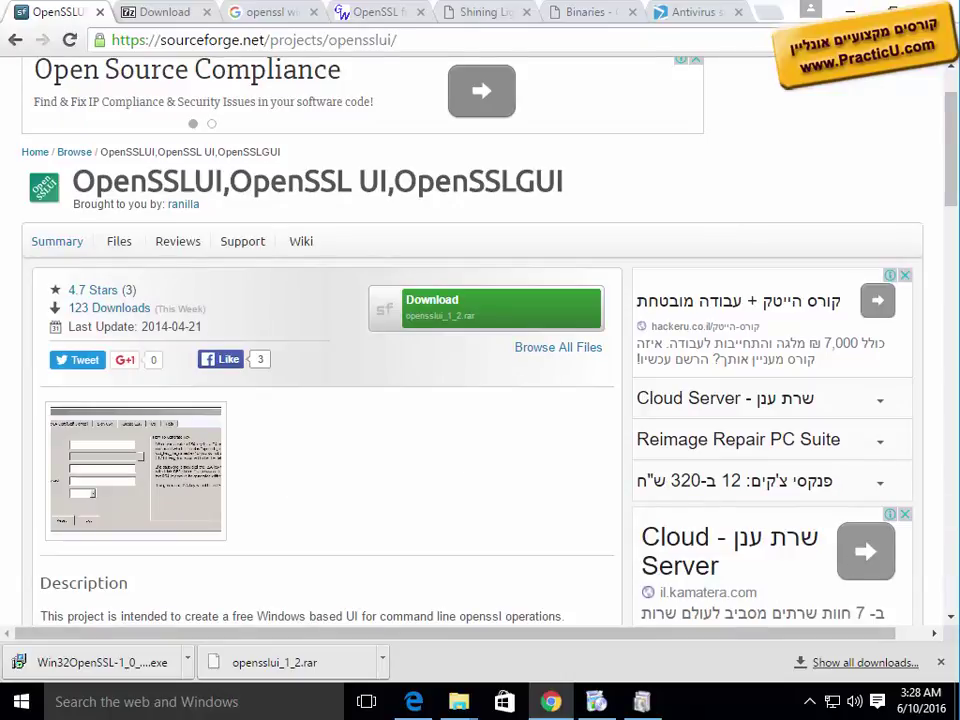
Step: Minimize the browser and file windows, then approve installing the unverified OpenSSLUI application
{"action": "left_click", "coordinate": [835, 9]}
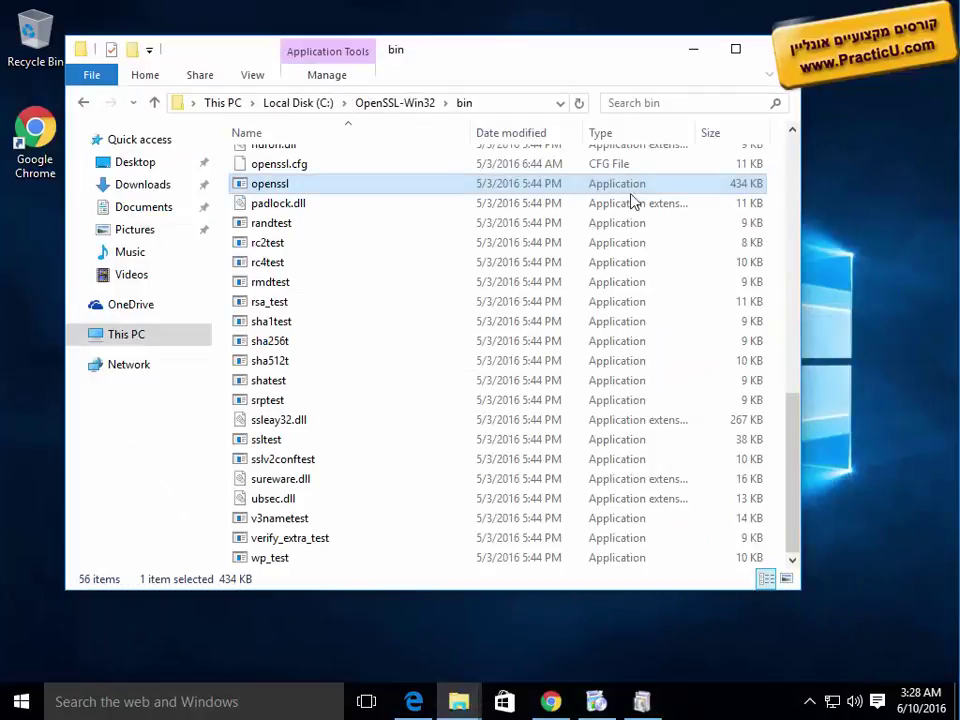
{"action": "left_click", "coordinate": [690, 50]}
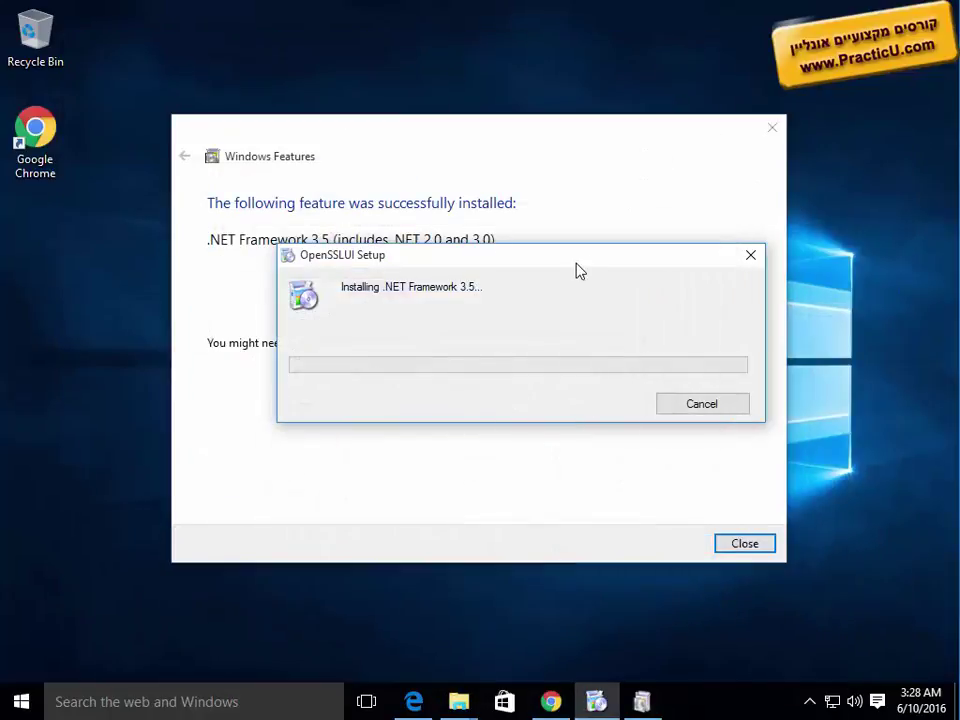
{"action": "left_click_drag", "start_coordinate": [572, 268], "coordinate": [490, 305]}
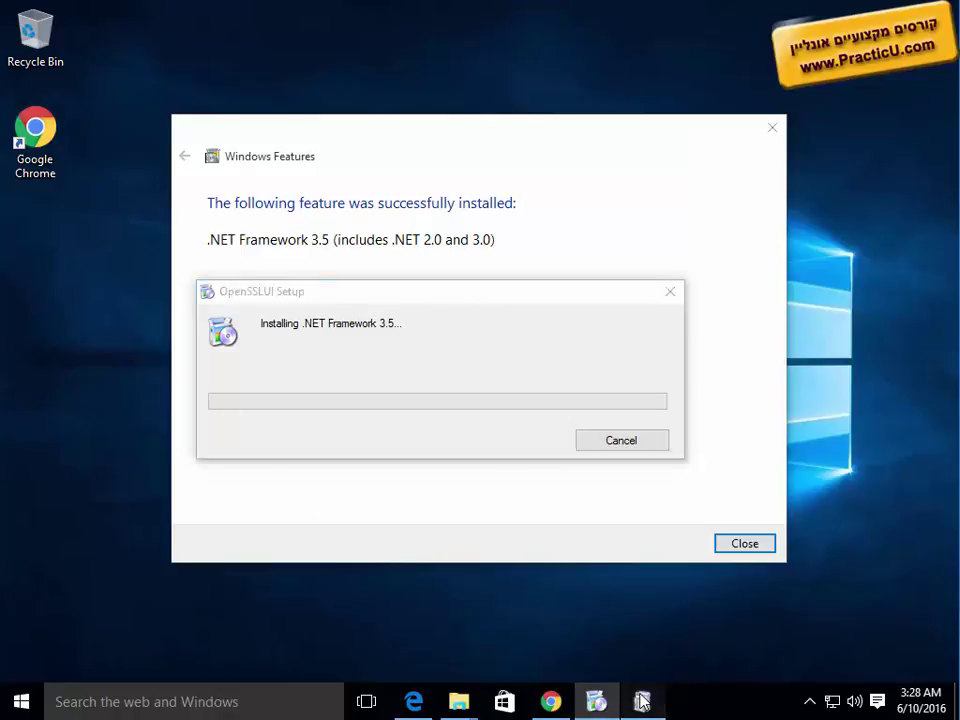
{"action": "left_click", "coordinate": [745, 547]}
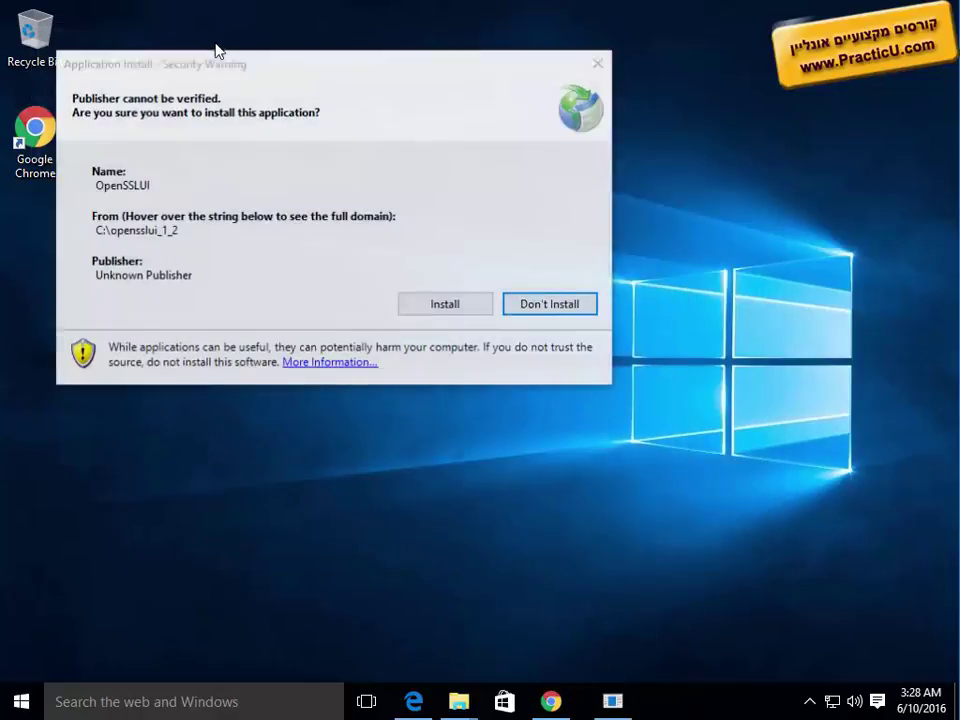
{"action": "left_click", "coordinate": [423, 304]}
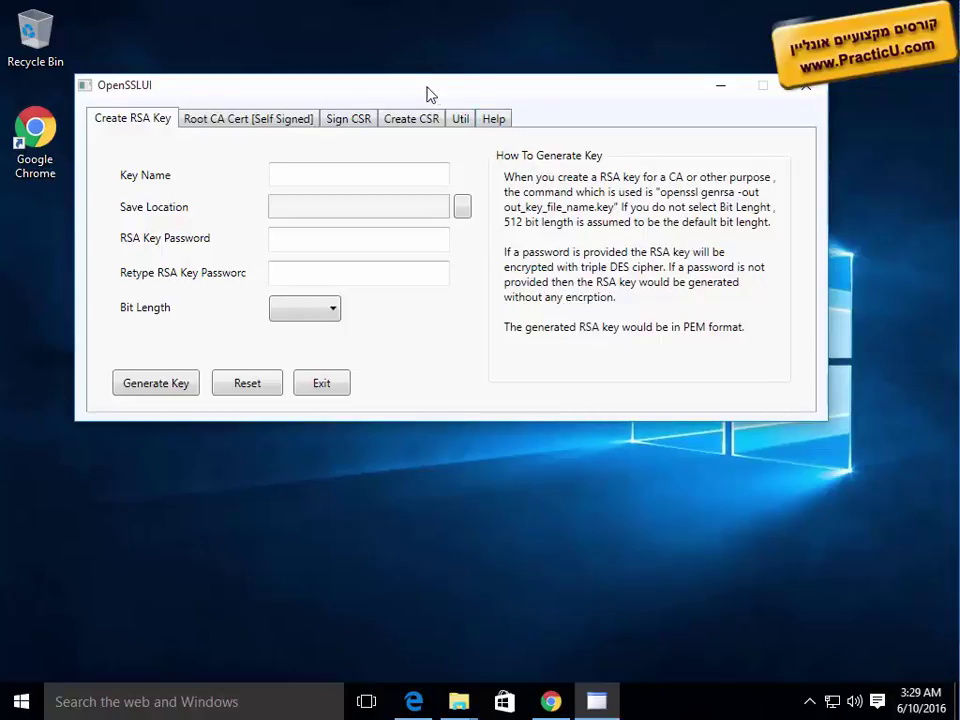
{"action": "left_click_drag", "start_coordinate": [427, 88], "coordinate": [453, 151]}
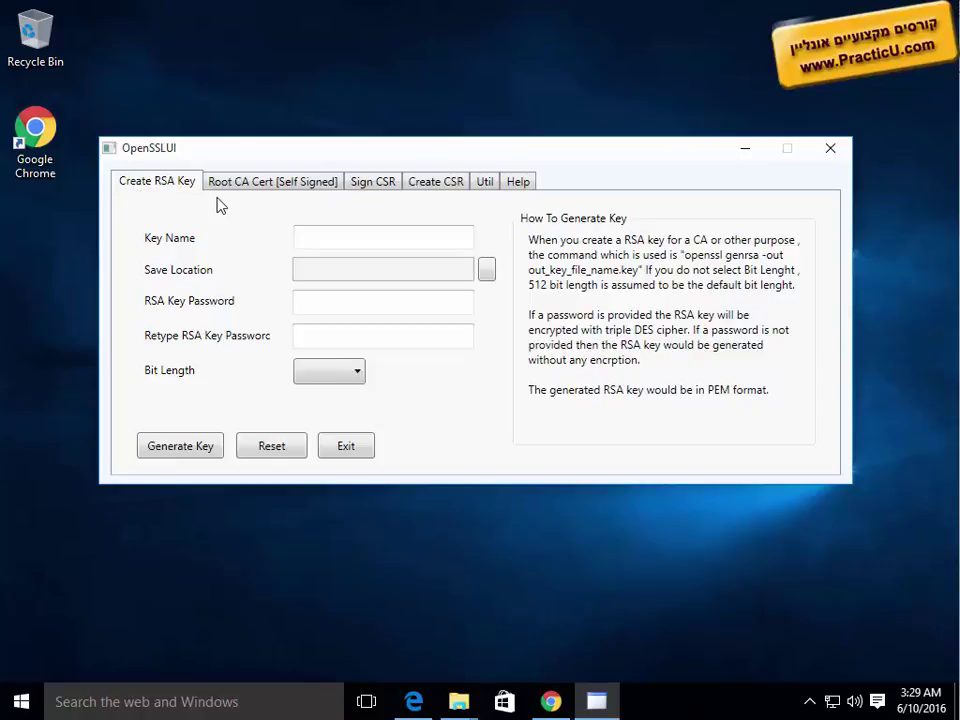
{"action": "left_click_drag", "start_coordinate": [336, 154], "coordinate": [348, 152]}
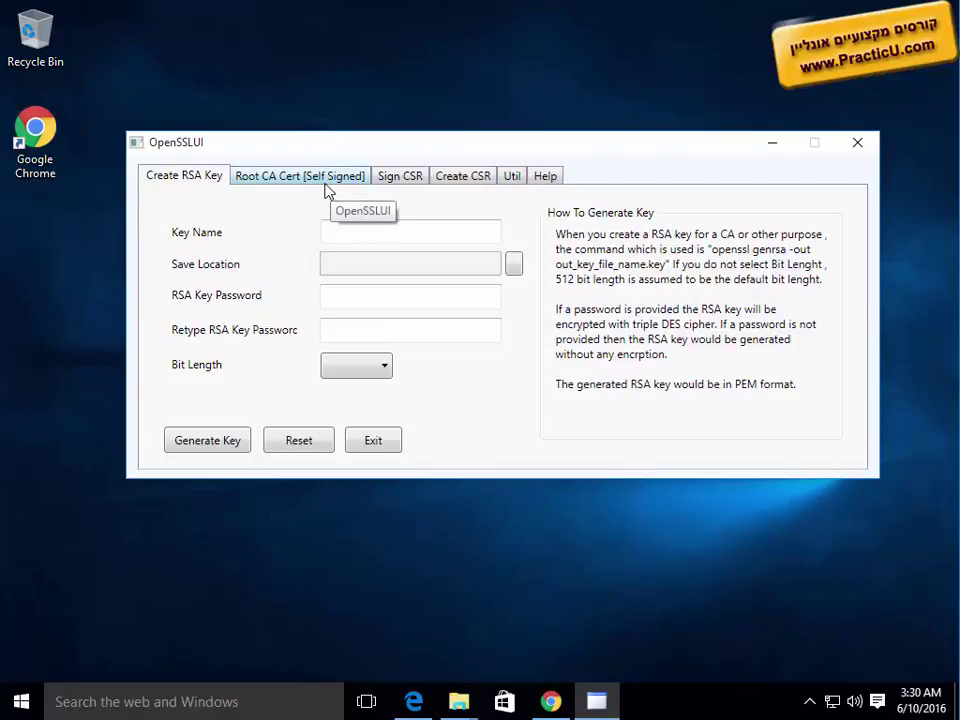
{"action": "left_click", "coordinate": [325, 182]}
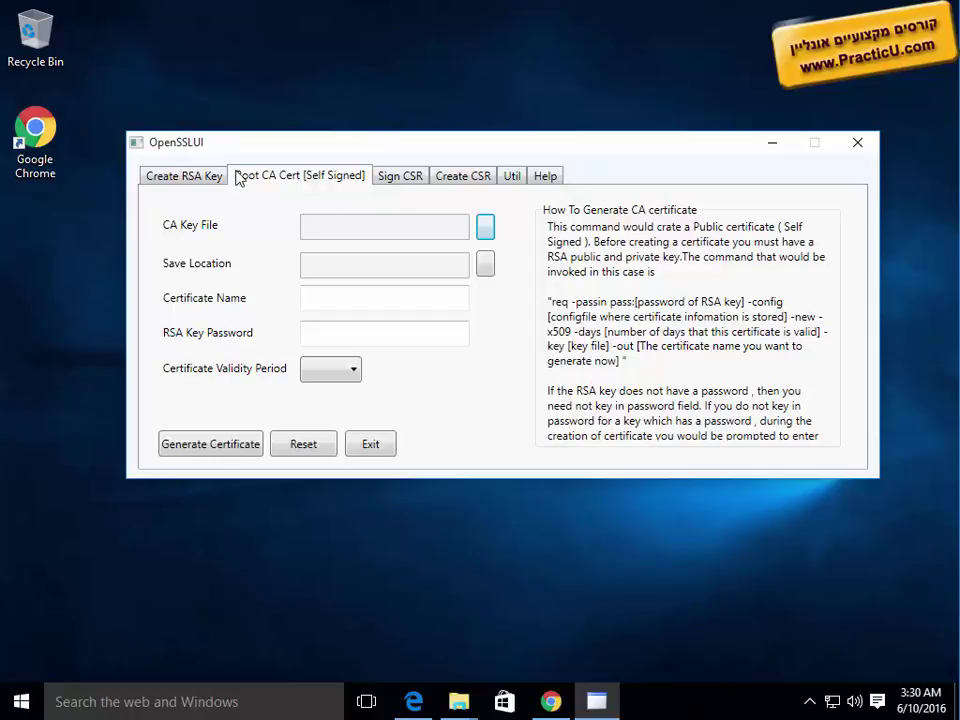
{"action": "left_click", "coordinate": [200, 177]}
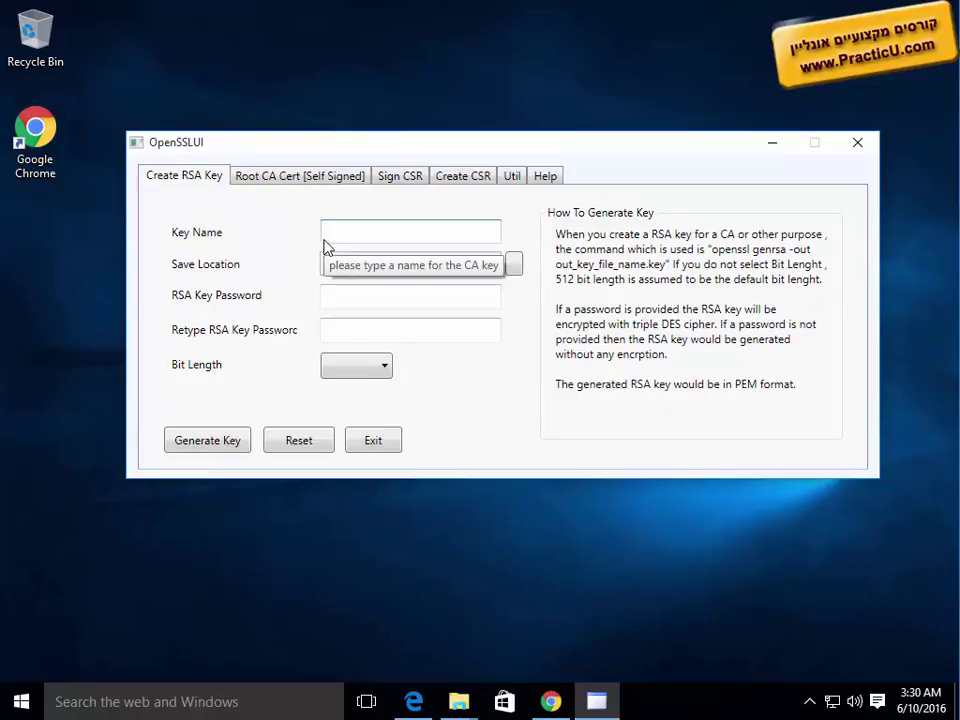
Step: Name the key cert1-private-key.pem and save it to a new Desktop folder called test
{"action": "type", "text": "cert1-p"}
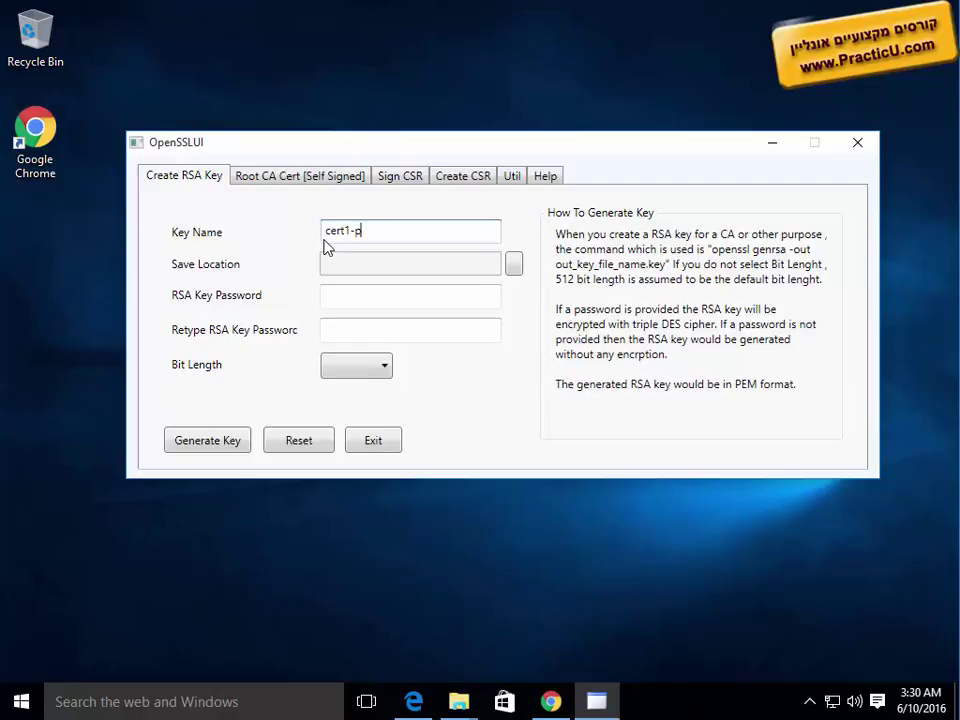
{"action": "type", "text": "rivate-key.pem"}
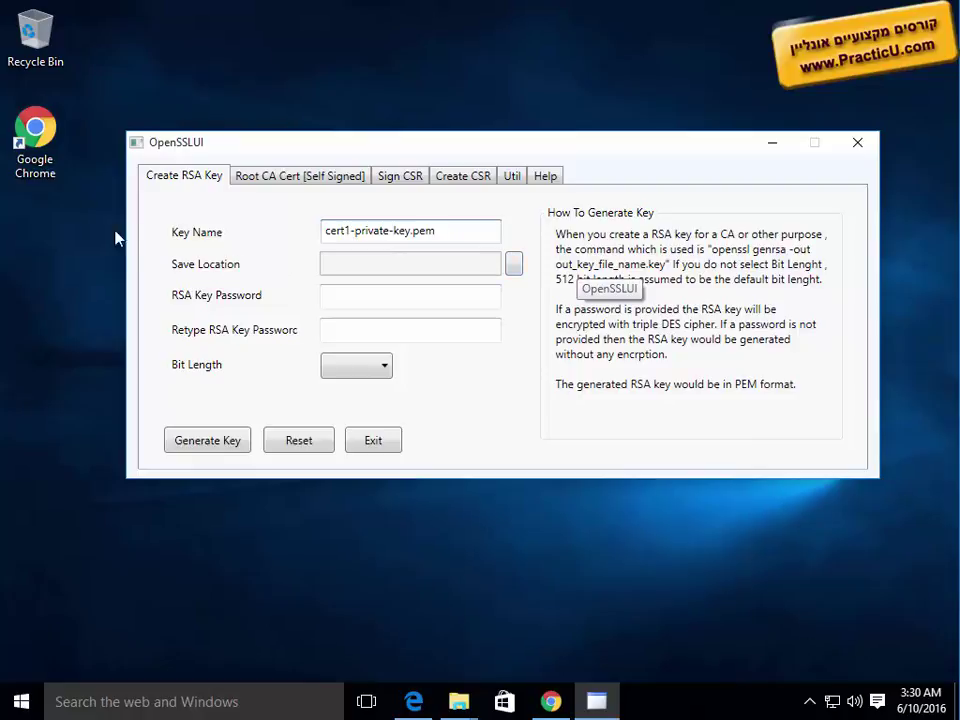
{"action": "left_click", "coordinate": [515, 266]}
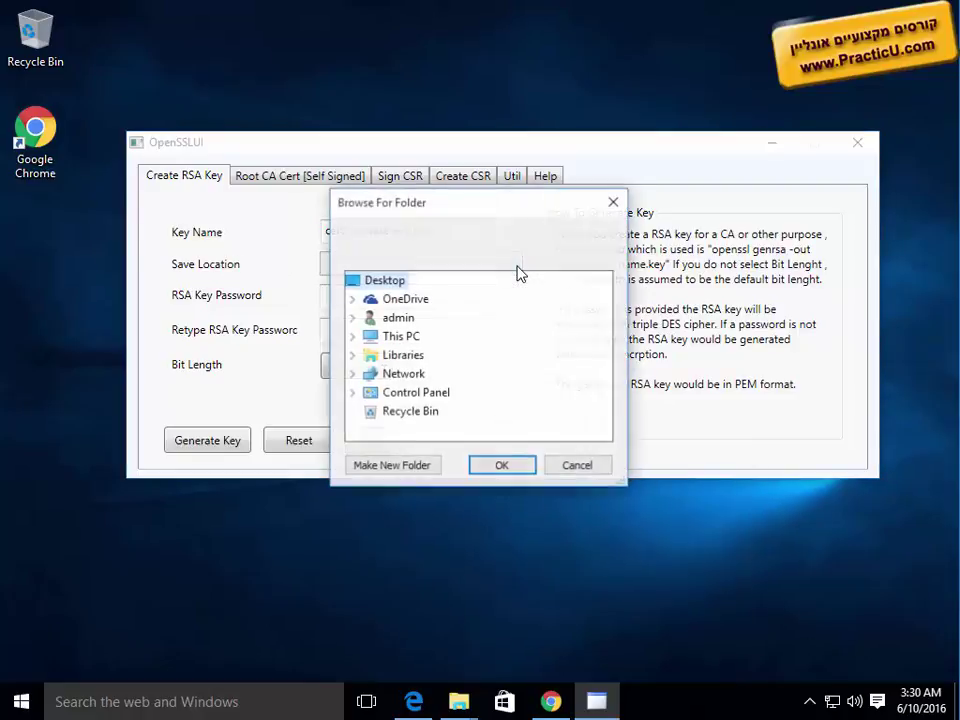
{"action": "left_click", "coordinate": [412, 466]}
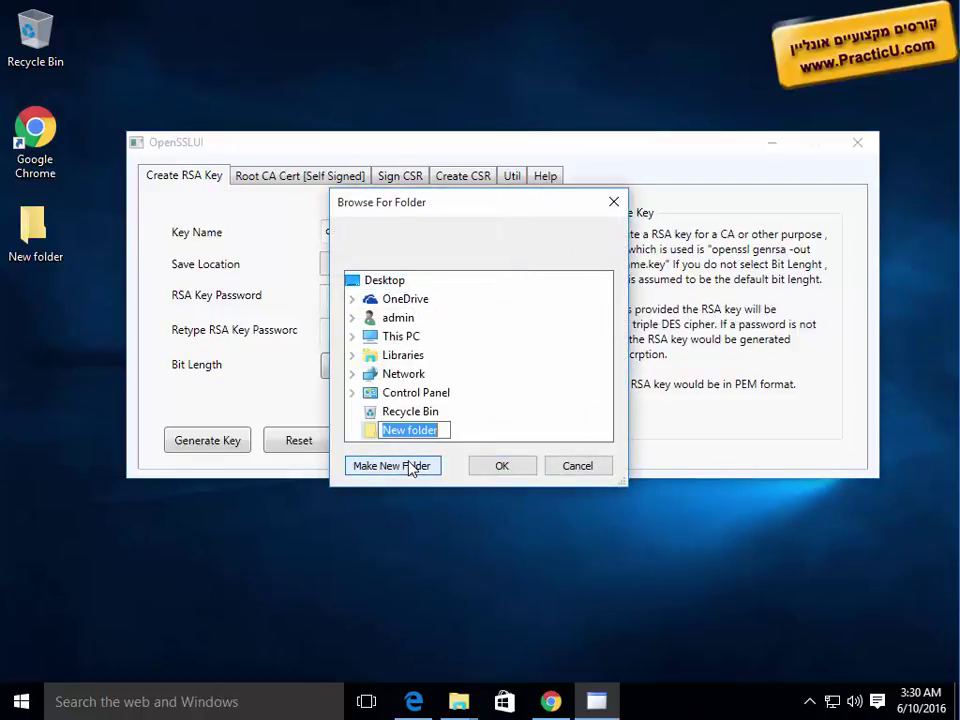
{"action": "type", "text": "test"}
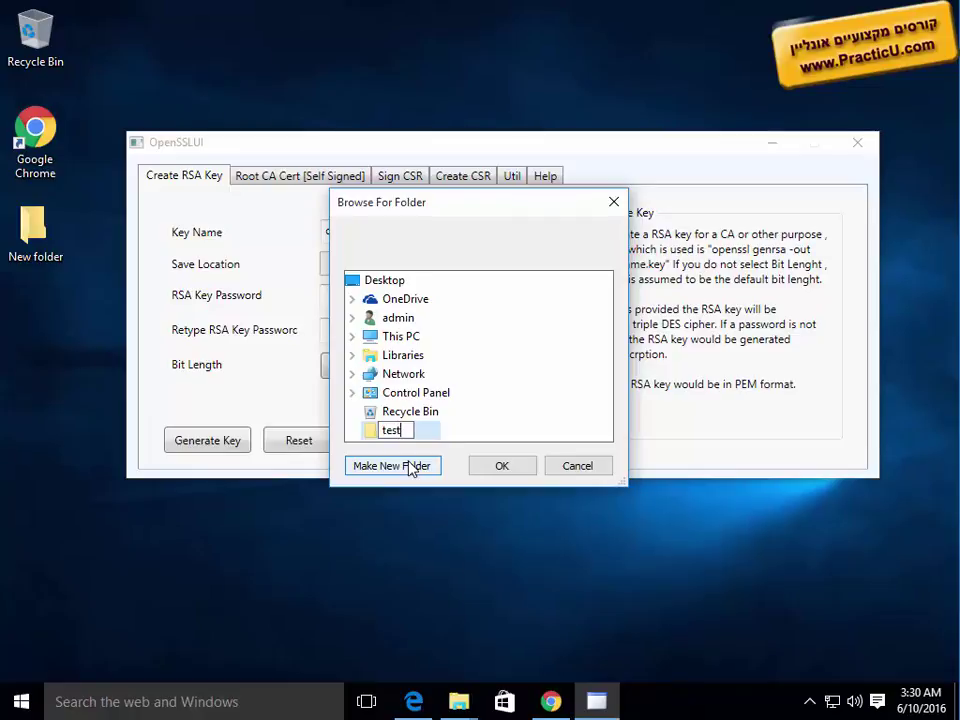
{"action": "key", "text": "Return"}
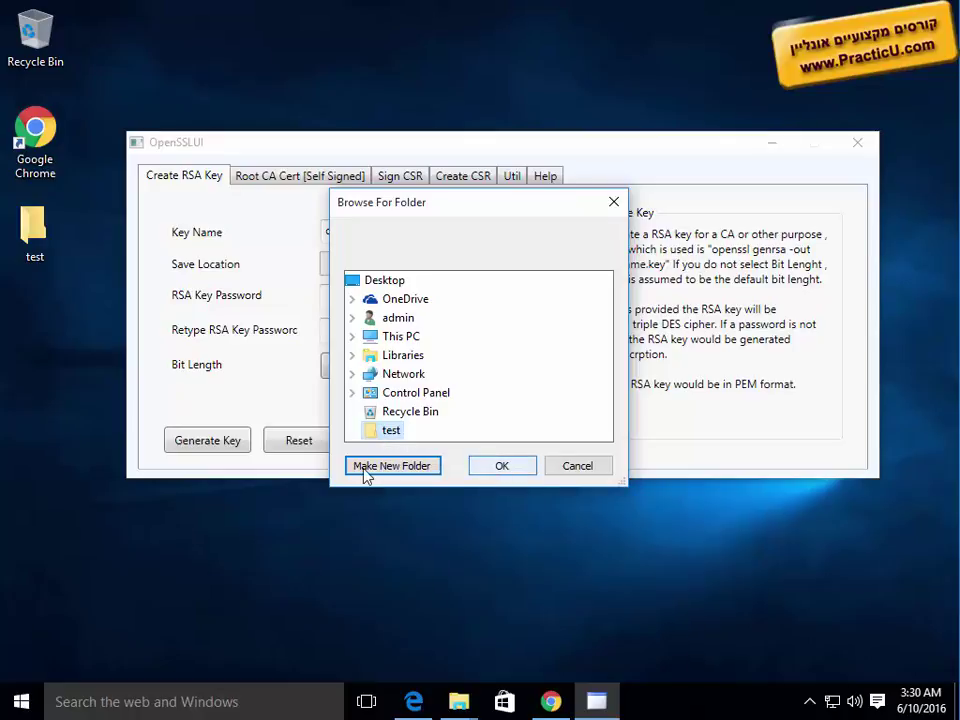
{"action": "left_click", "coordinate": [495, 466]}
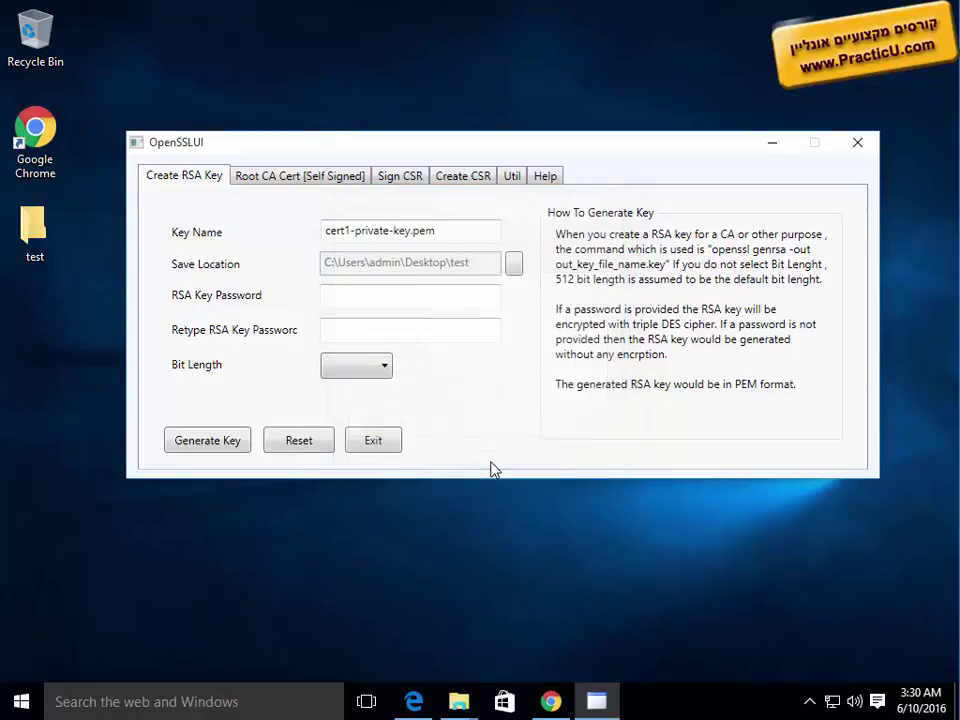
Step: Open the empty Desktop test folder in Explorer, placed beneath the OpenSSLUI key form
{"action": "left_click_drag", "start_coordinate": [483, 144], "coordinate": [469, 50]}
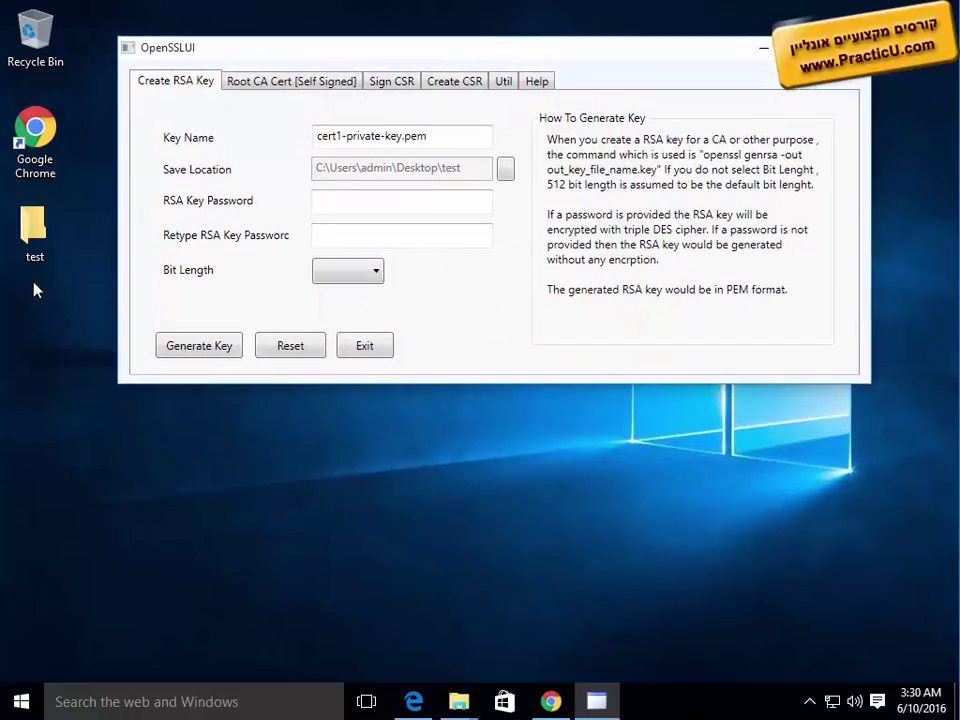
{"action": "double_click", "coordinate": [34, 228]}
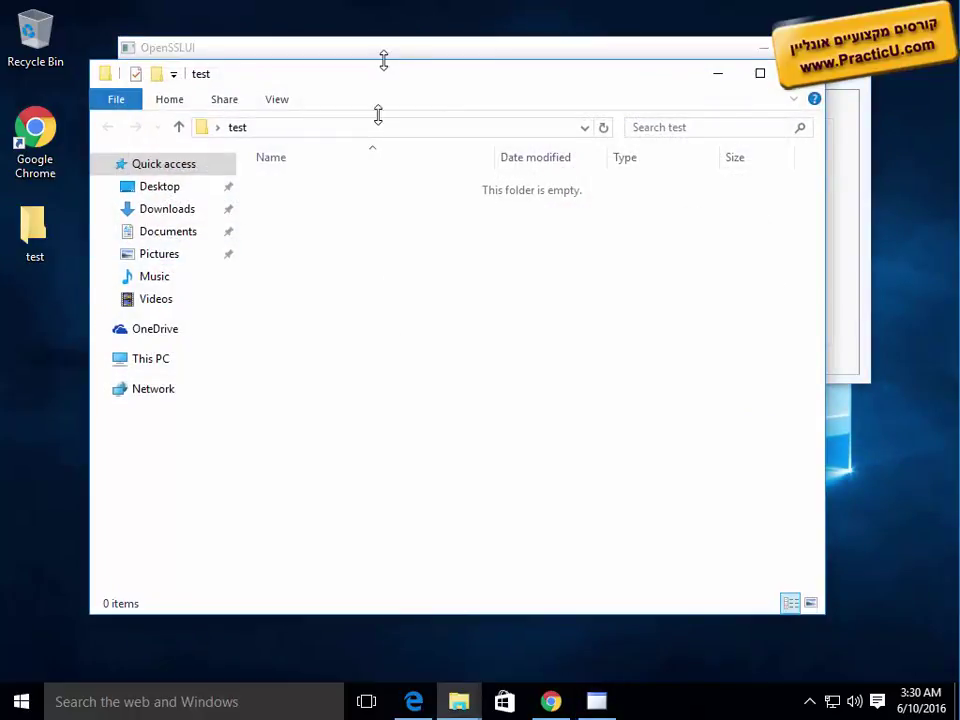
{"action": "left_click_drag", "start_coordinate": [383, 60], "coordinate": [367, 438]}
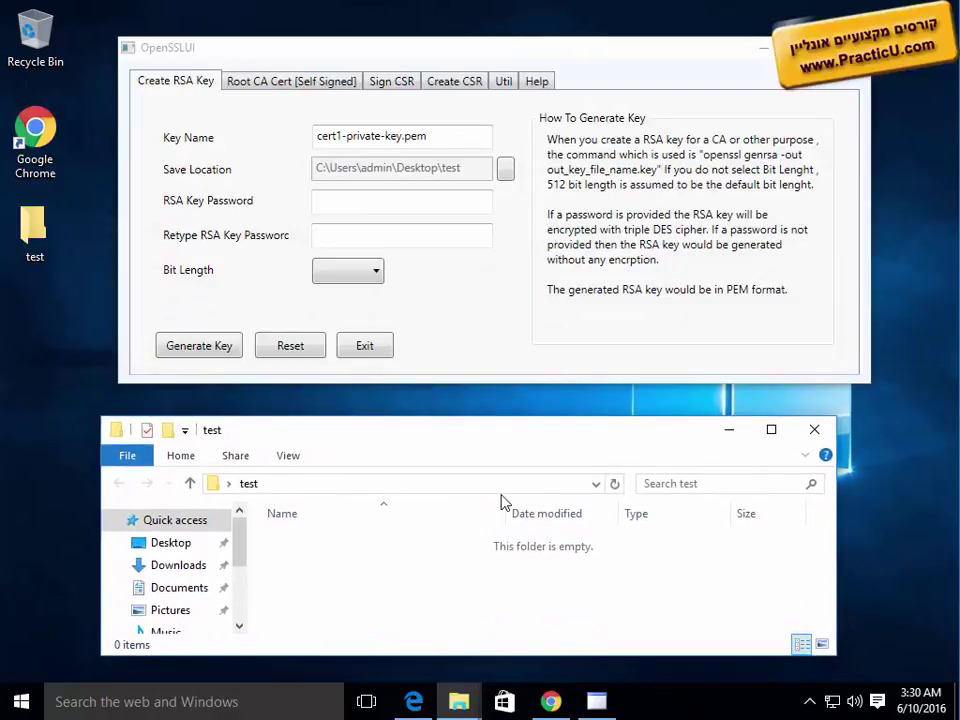
{"action": "left_click", "coordinate": [358, 197]}
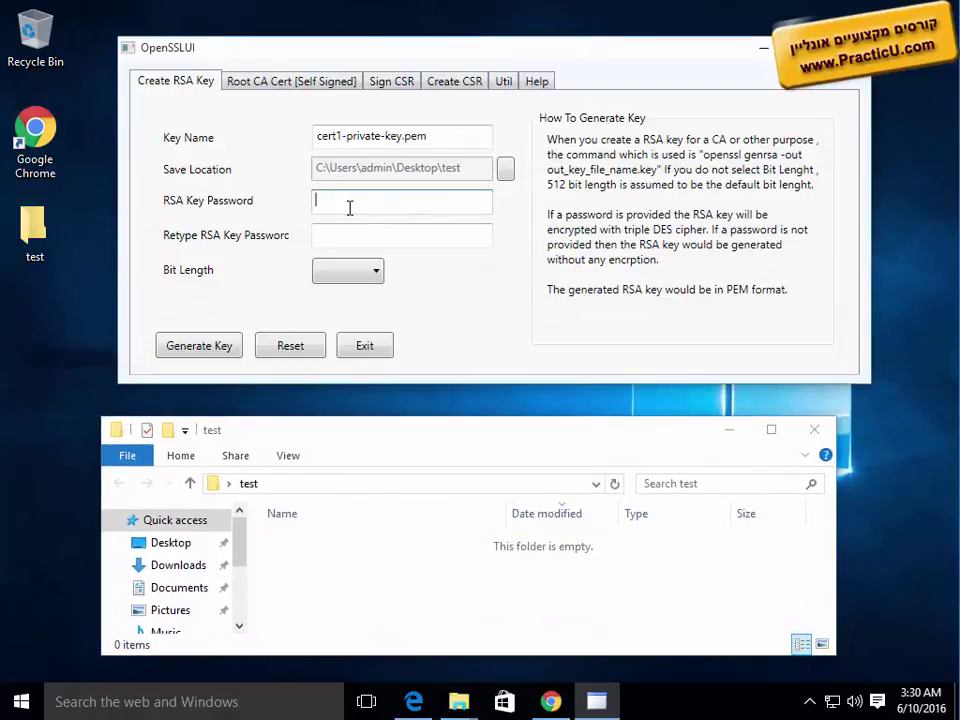
{"action": "double_click", "coordinate": [457, 142]}
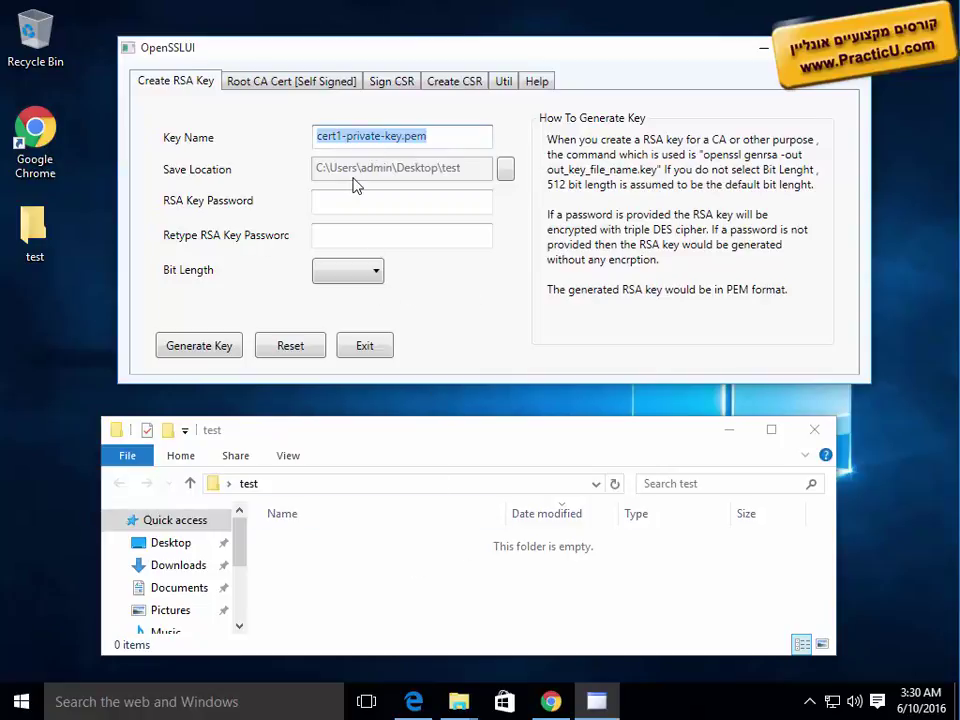
{"action": "left_click", "coordinate": [345, 208]}
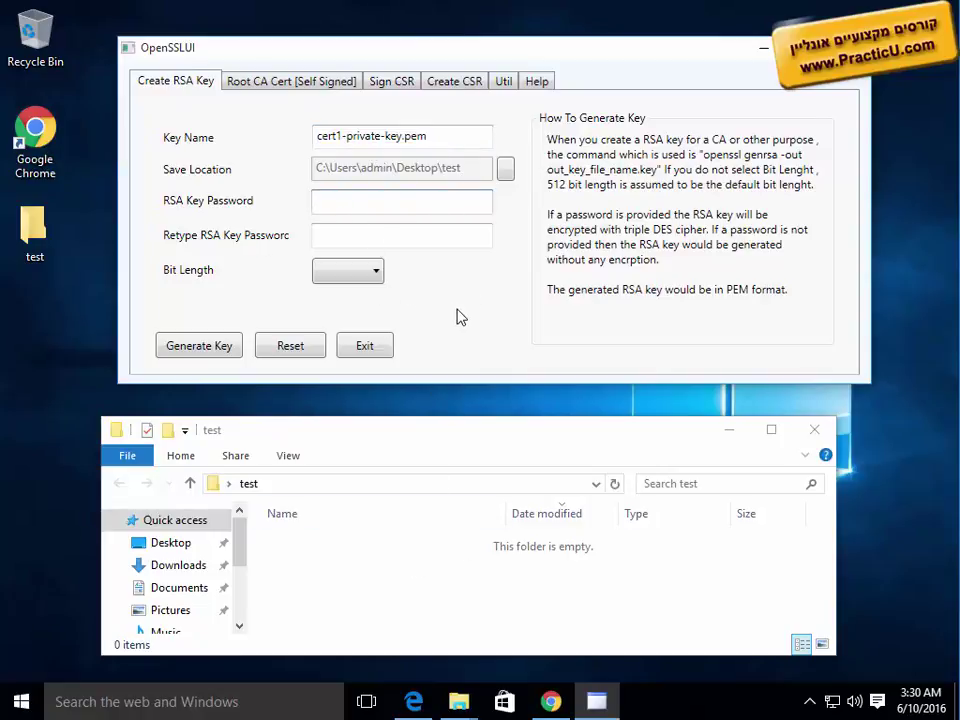
Step: Enter the key password in both password fields and choose a 2048-bit key length
{"action": "type", "text": "password"}
{"action": "key", "text": "Tab"}
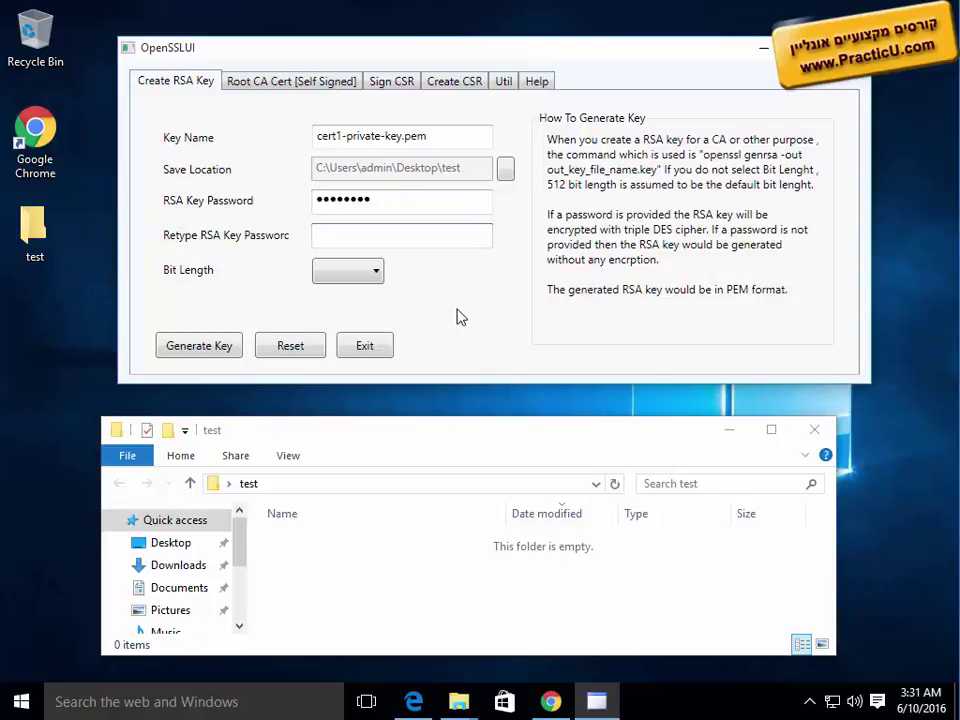
{"action": "type", "text": "password"}
{"action": "left_click", "coordinate": [371, 272]}
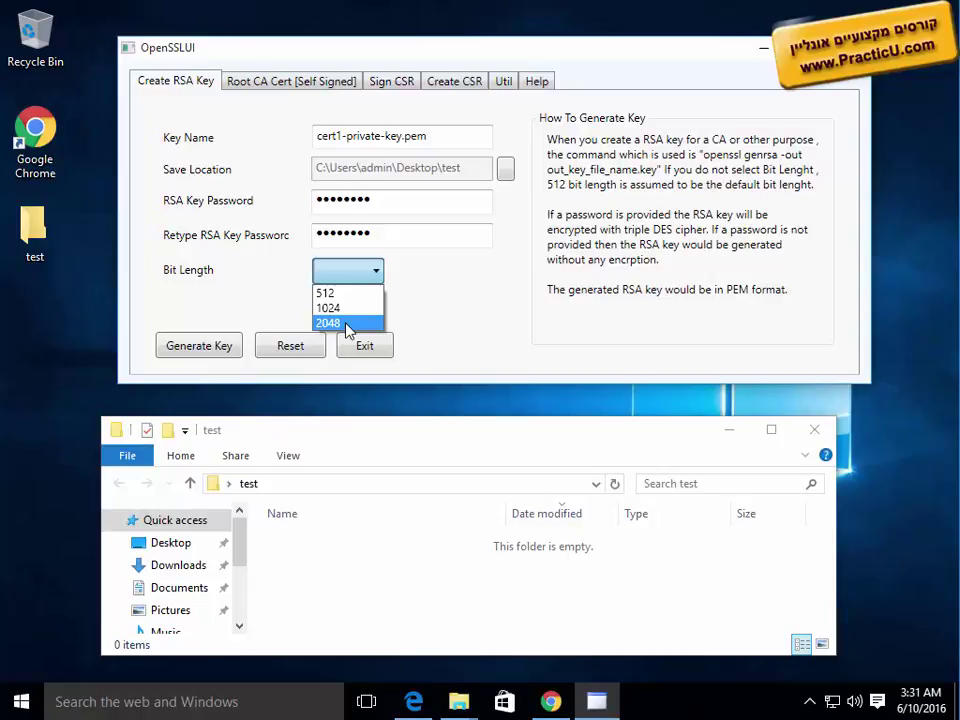
{"action": "left_click", "coordinate": [347, 327]}
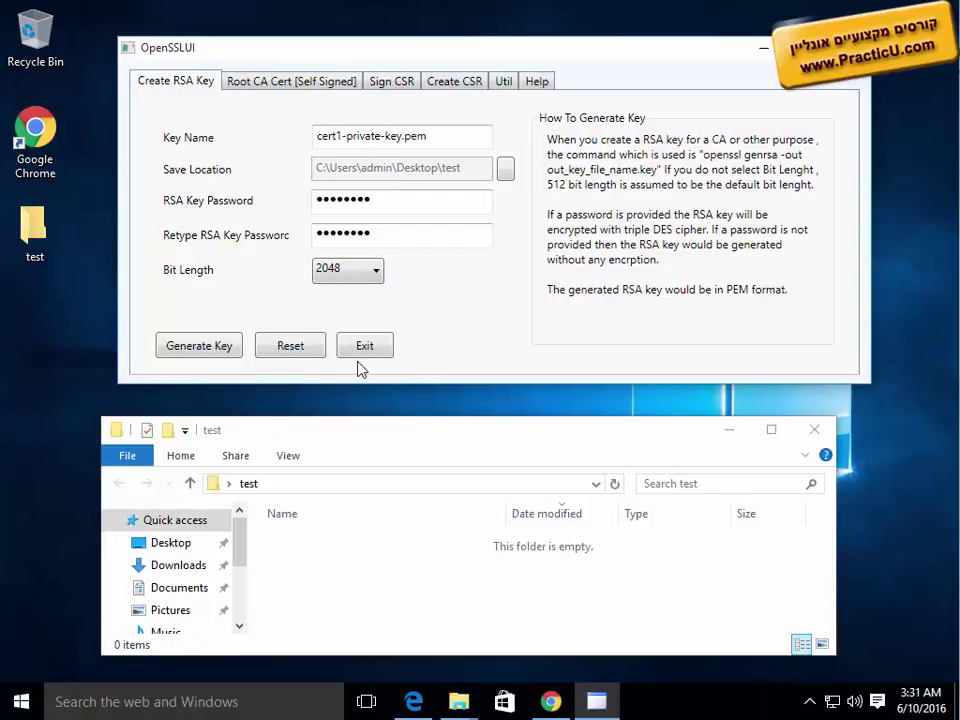
Step: Switch to the Root CA Cert [Self Signed] tab
{"action": "left_click", "coordinate": [265, 82]}
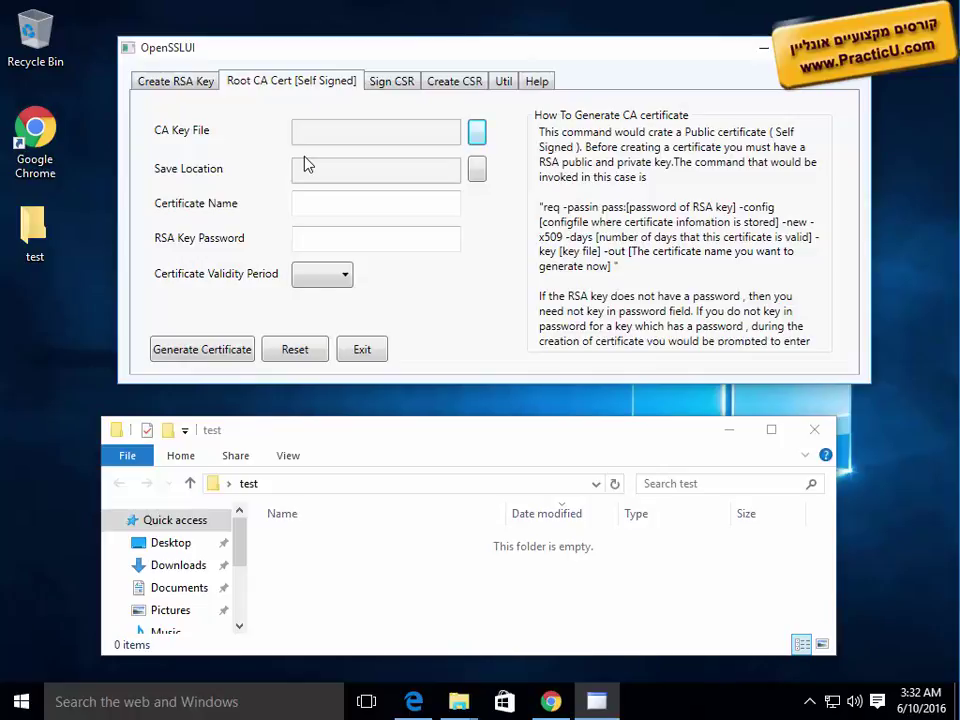
{"action": "left_click", "coordinate": [208, 80]}
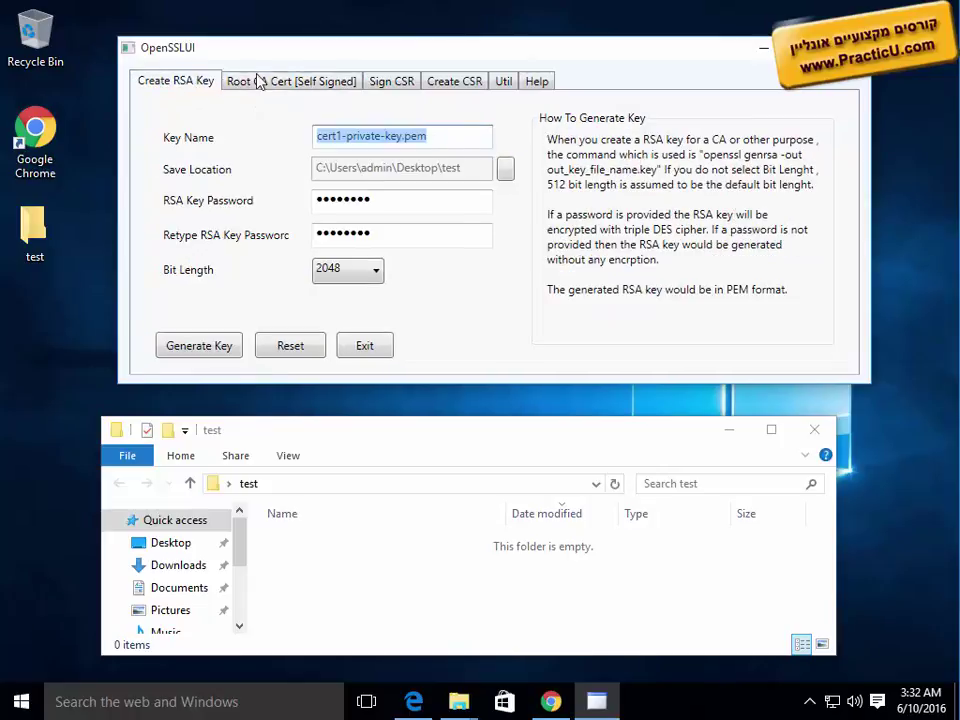
{"action": "left_click", "coordinate": [283, 83]}
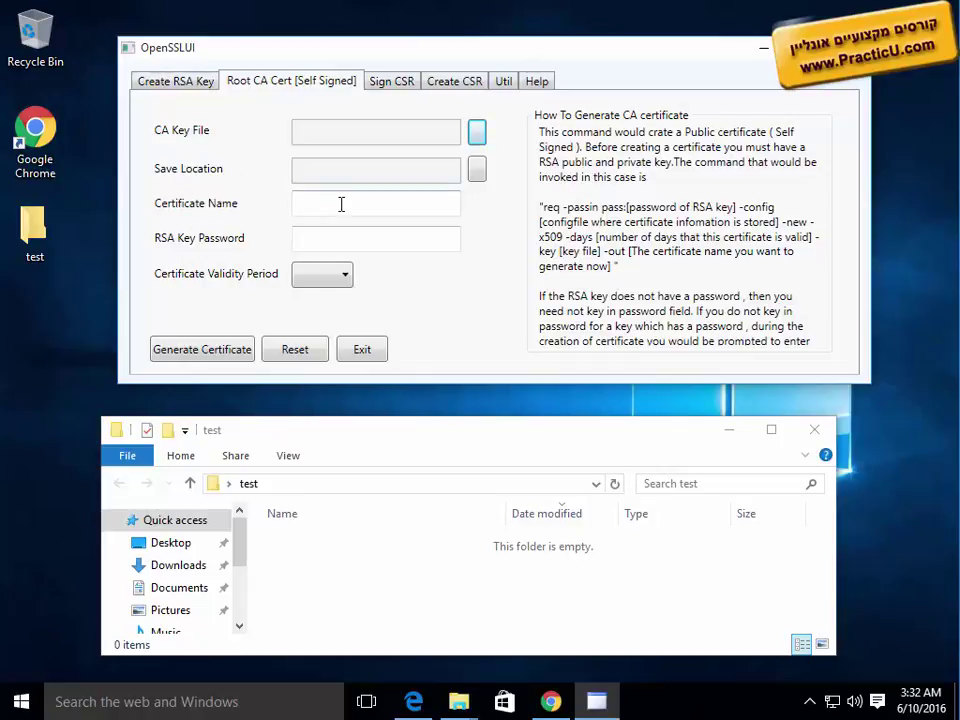
Step: Look at the Create CSR form, then settle on the empty Sign CSR form
{"action": "left_click", "coordinate": [407, 86]}
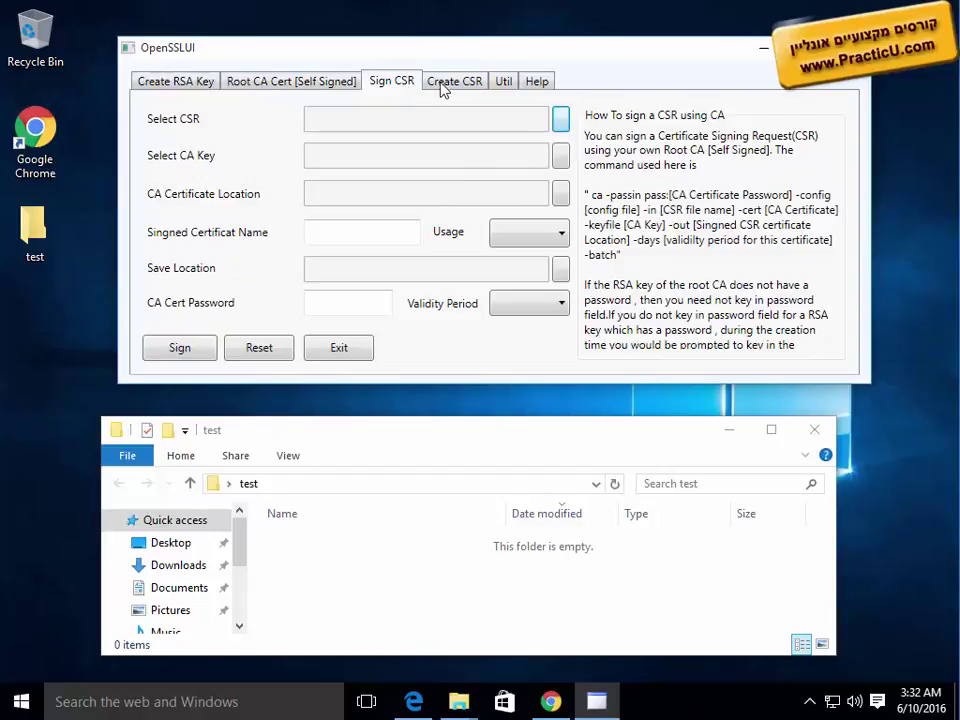
{"action": "left_click", "coordinate": [445, 87]}
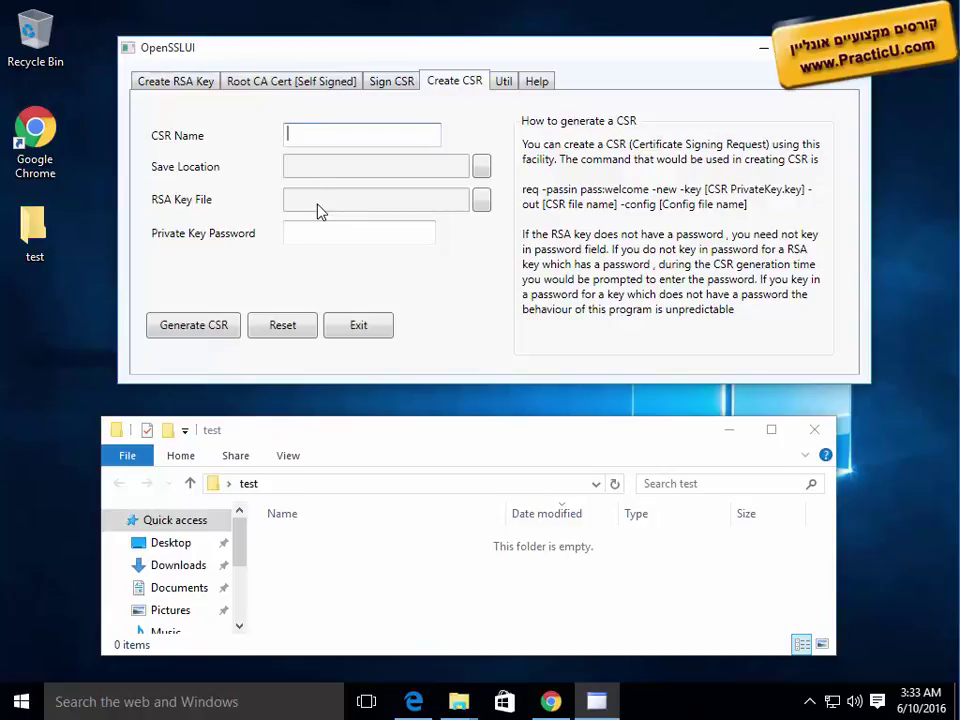
{"action": "left_click", "coordinate": [381, 86]}
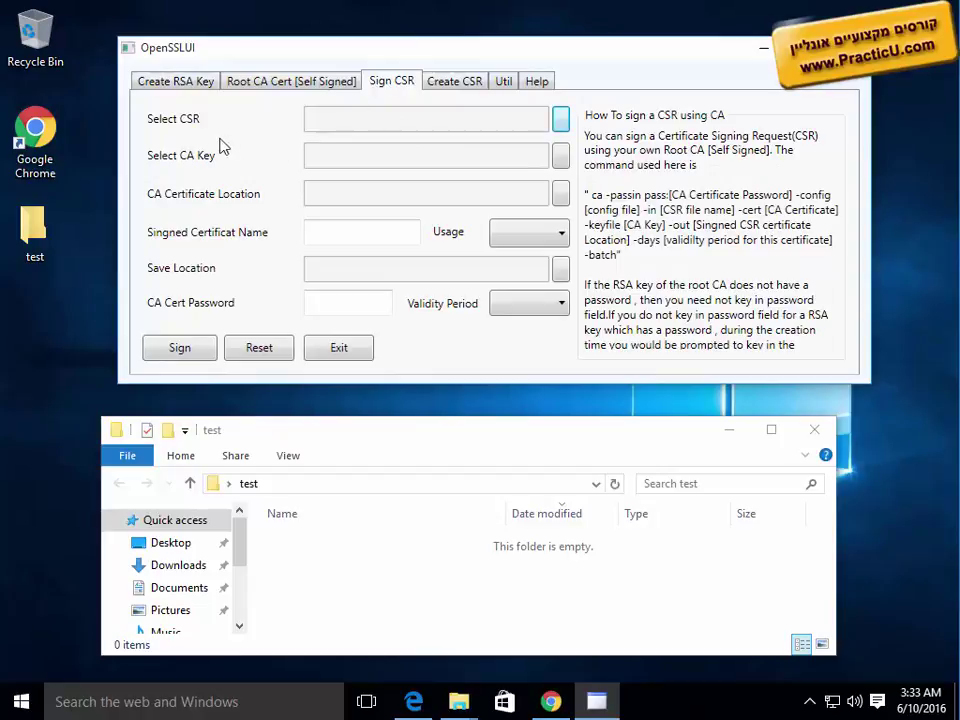